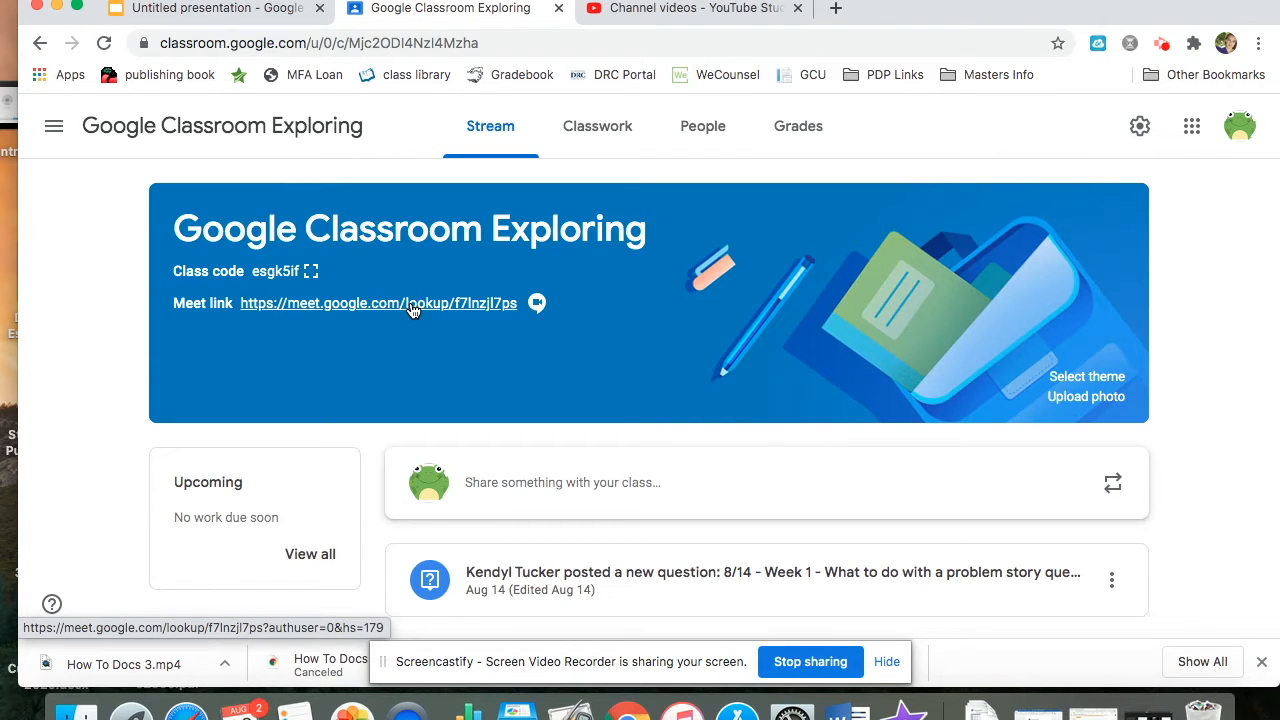
Step: Open the class's video meeting from the Classwork page, then close it
click(603, 136)
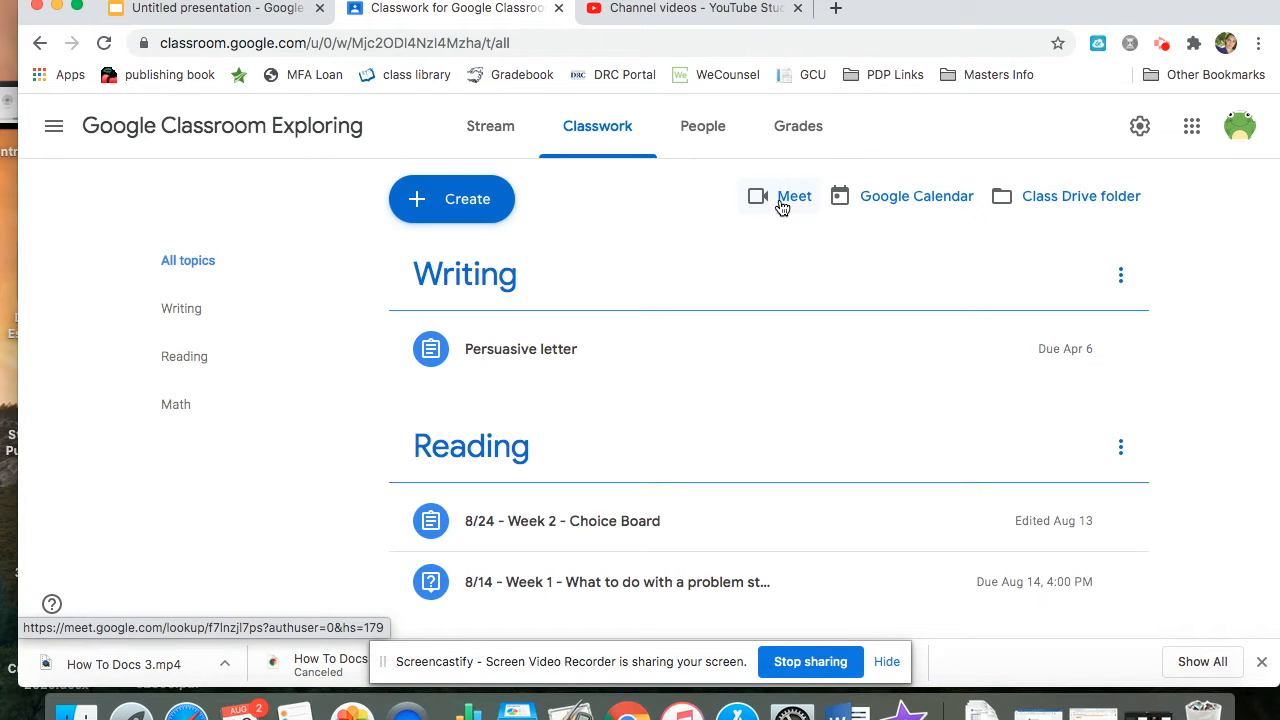
click(782, 206)
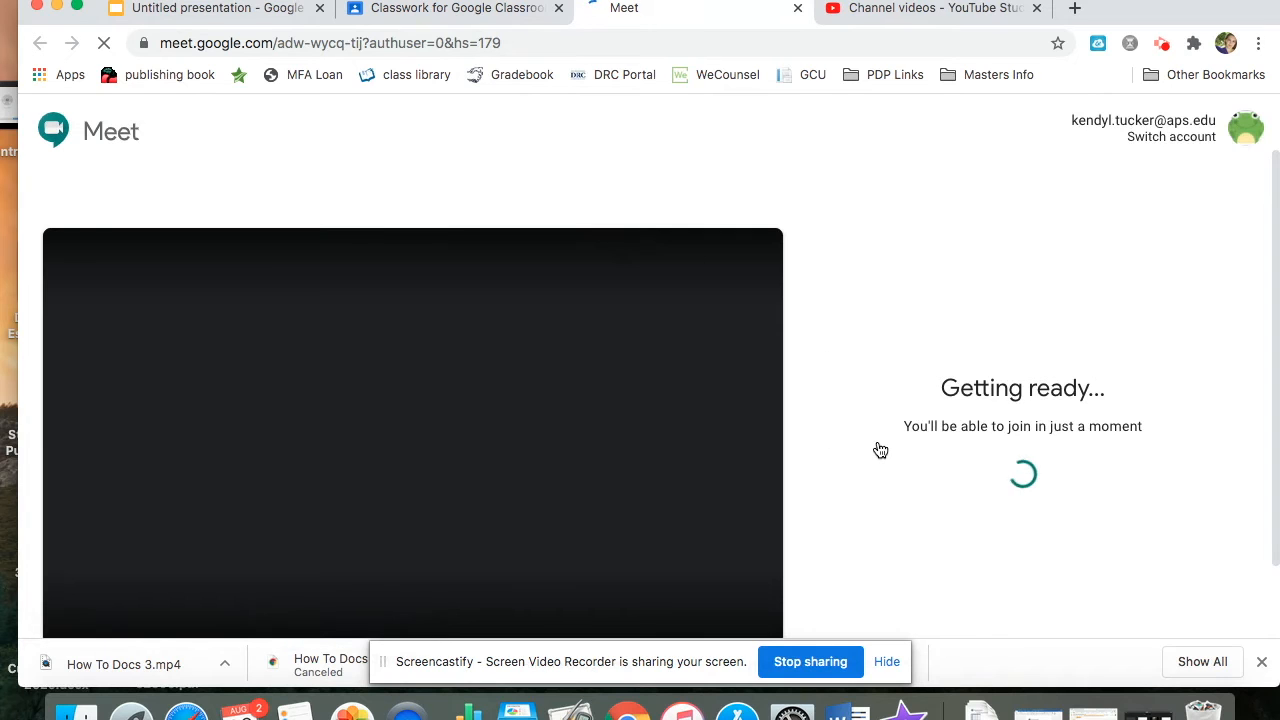
click(797, 8)
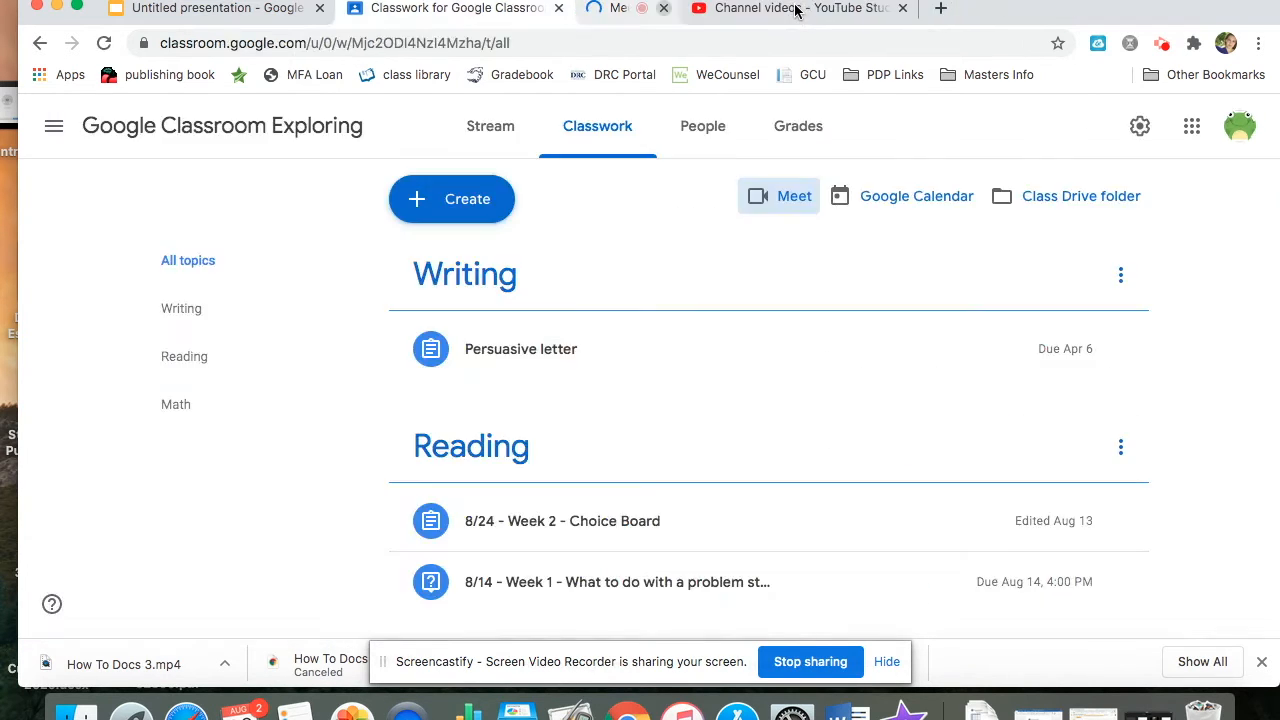
Step: View the enlarged class code on the class Stream page and close it
click(474, 128)
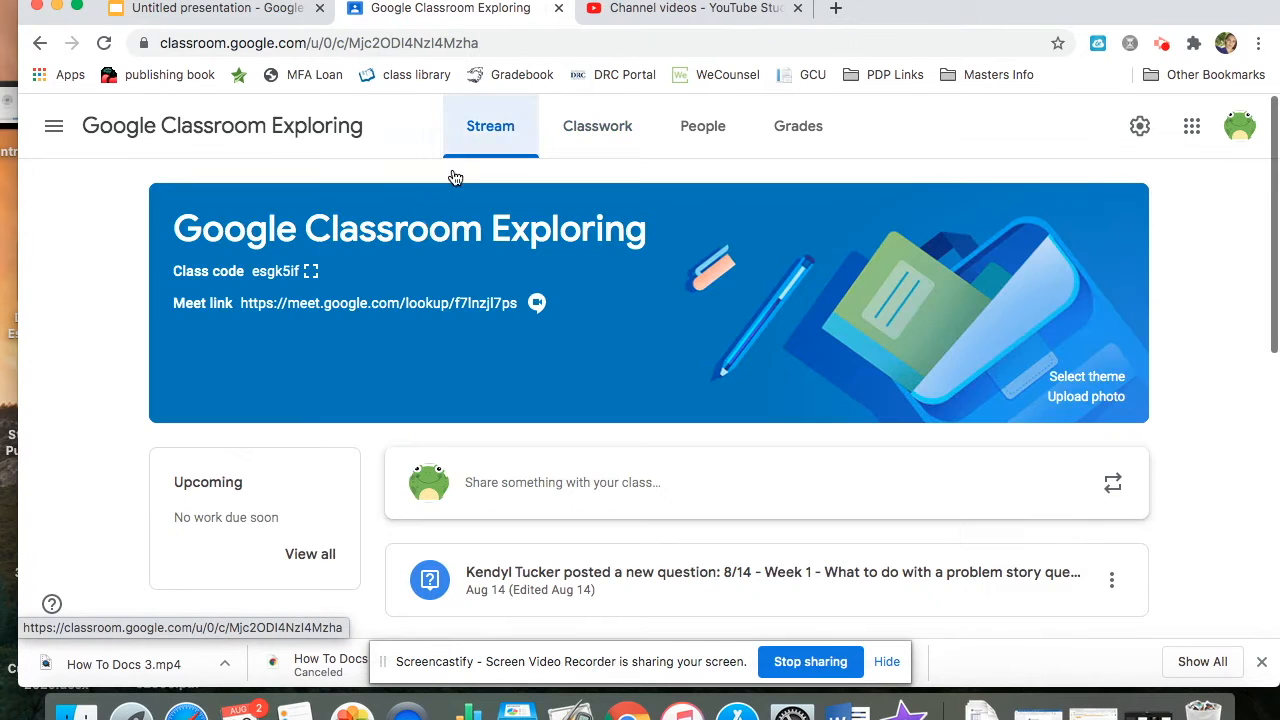
click(310, 273)
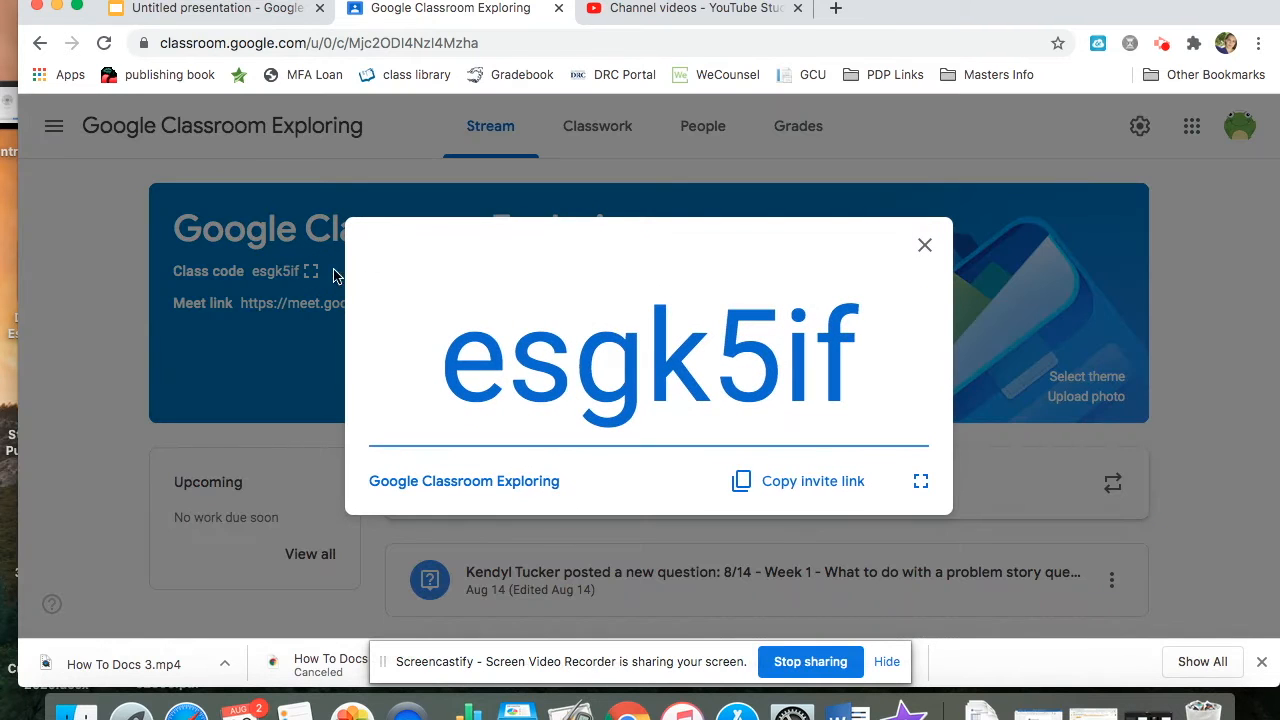
click(926, 246)
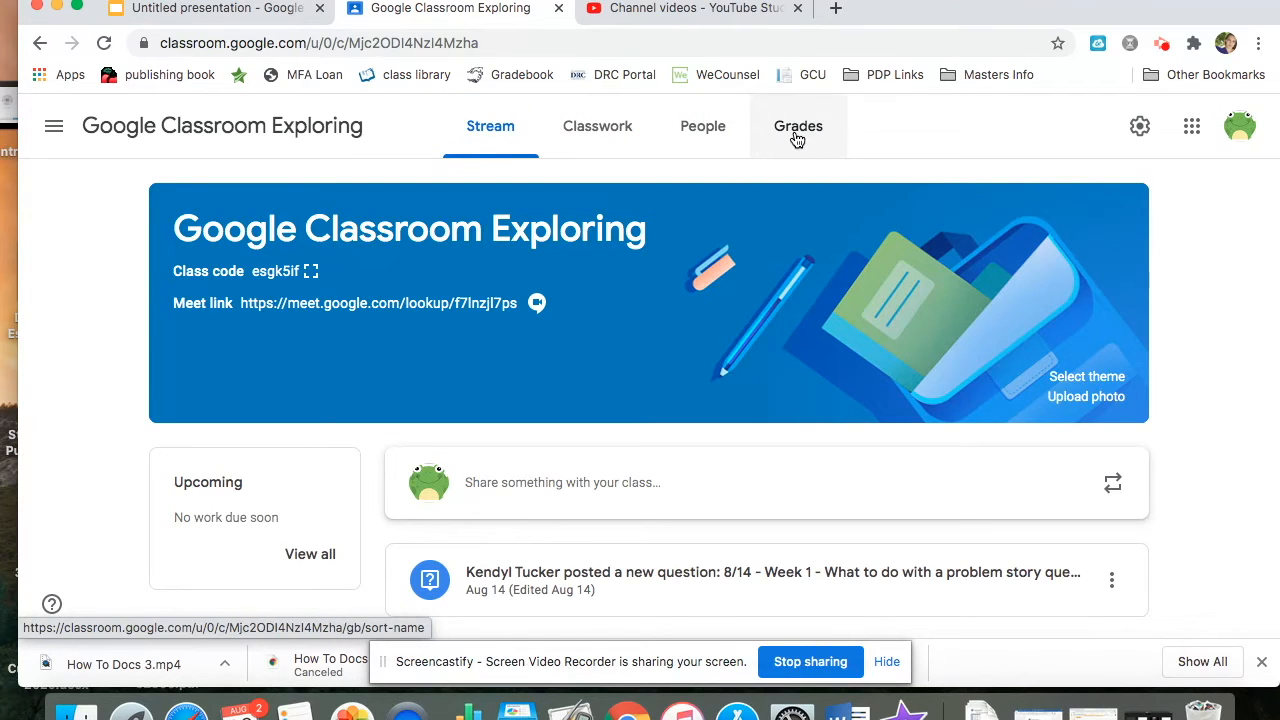
Step: Create a new classwork material and title it "Material 1"
click(592, 137)
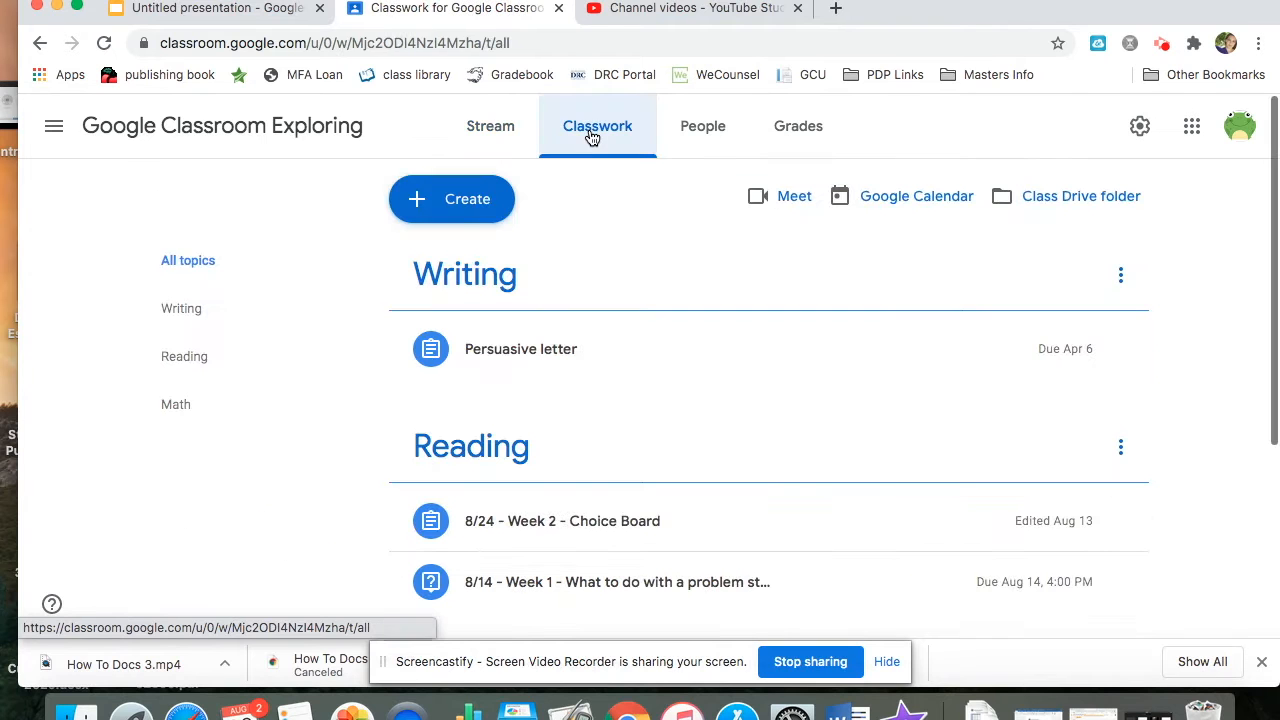
scroll(687, 390, down, 3)
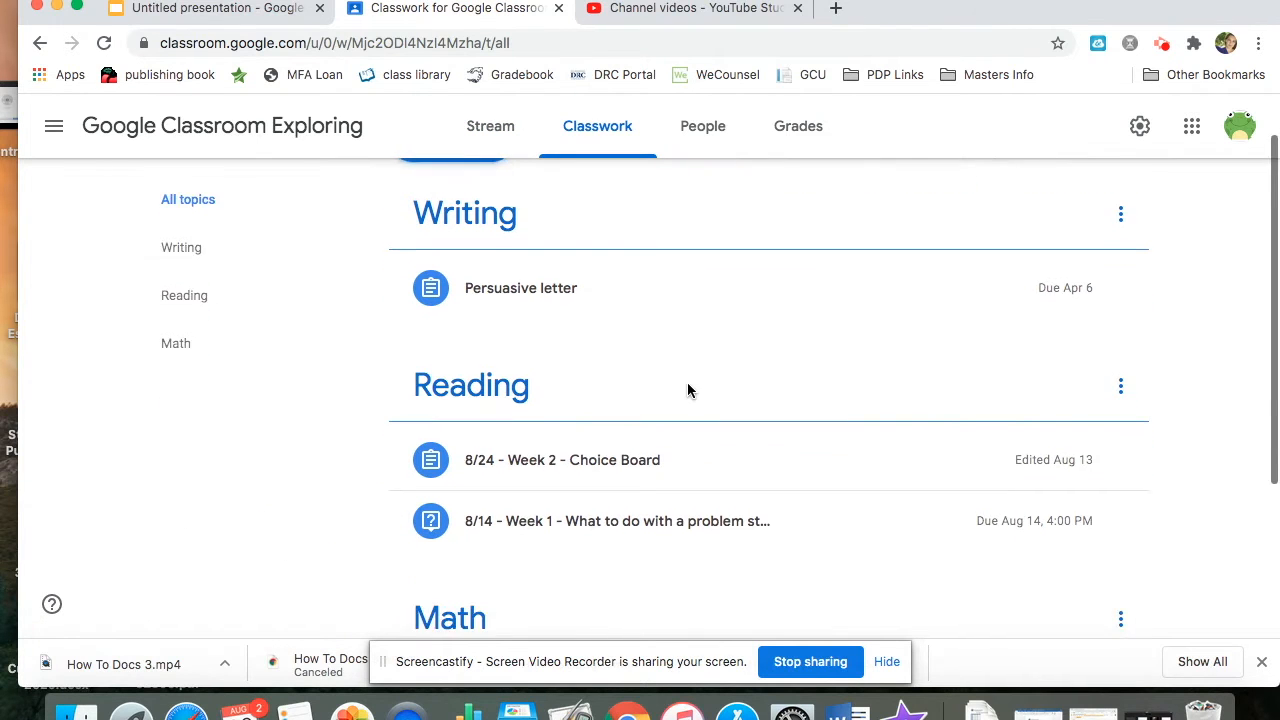
scroll(687, 390, up, 3)
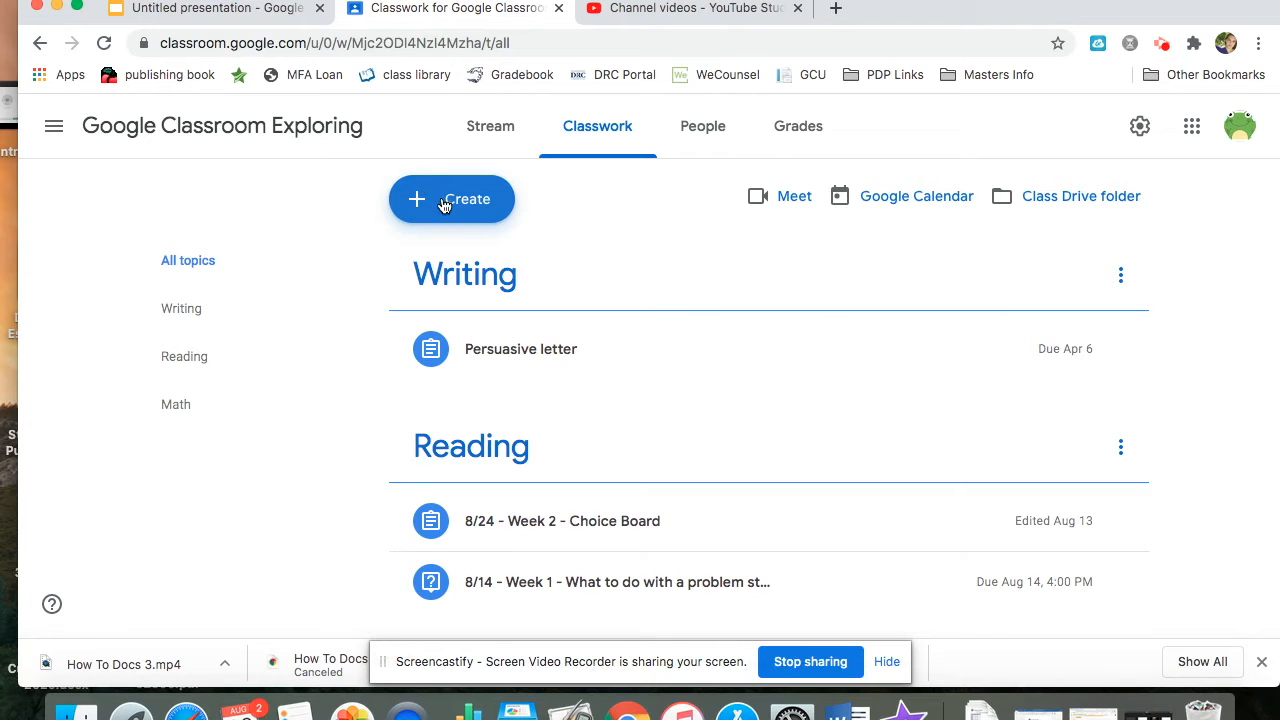
click(444, 204)
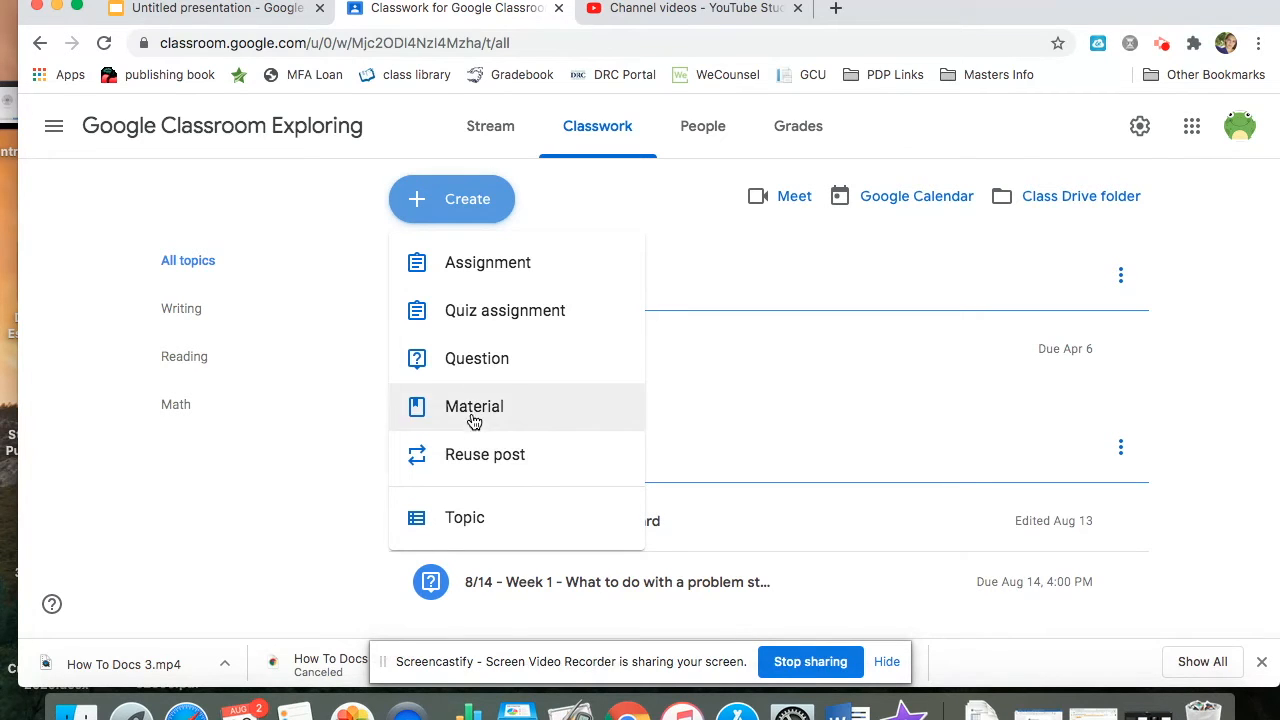
click(469, 411)
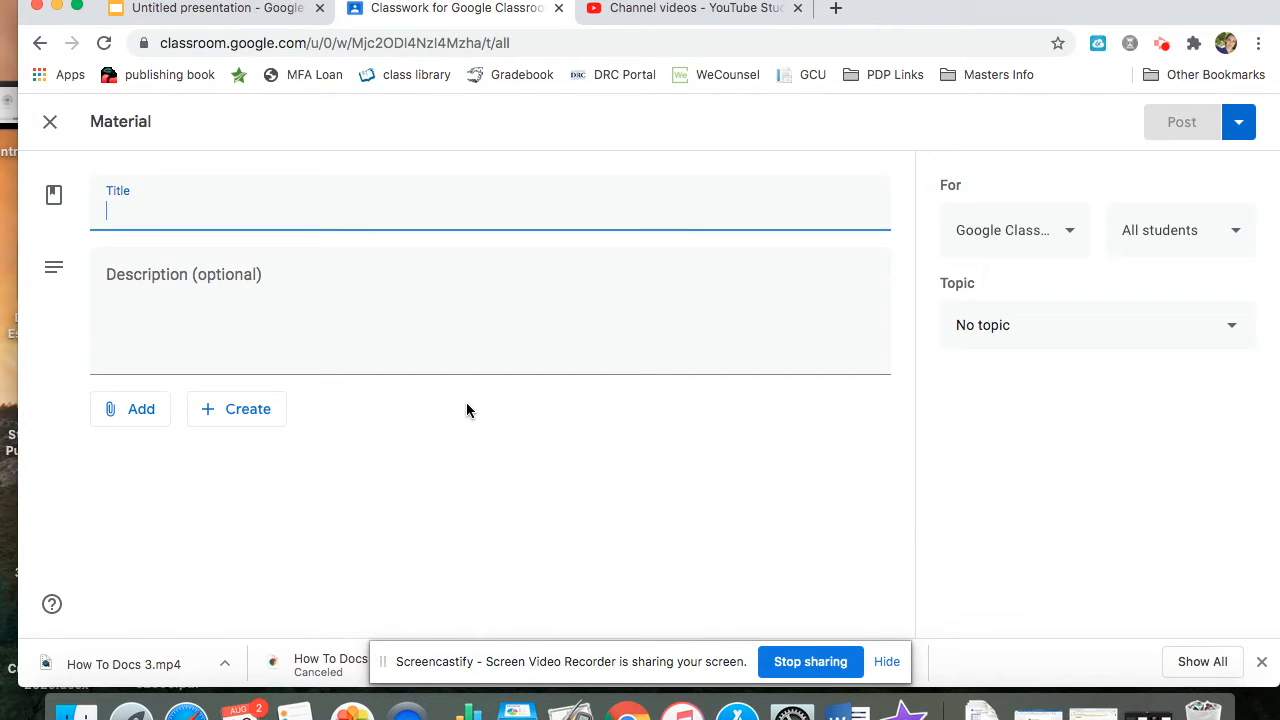
text(Material 1)
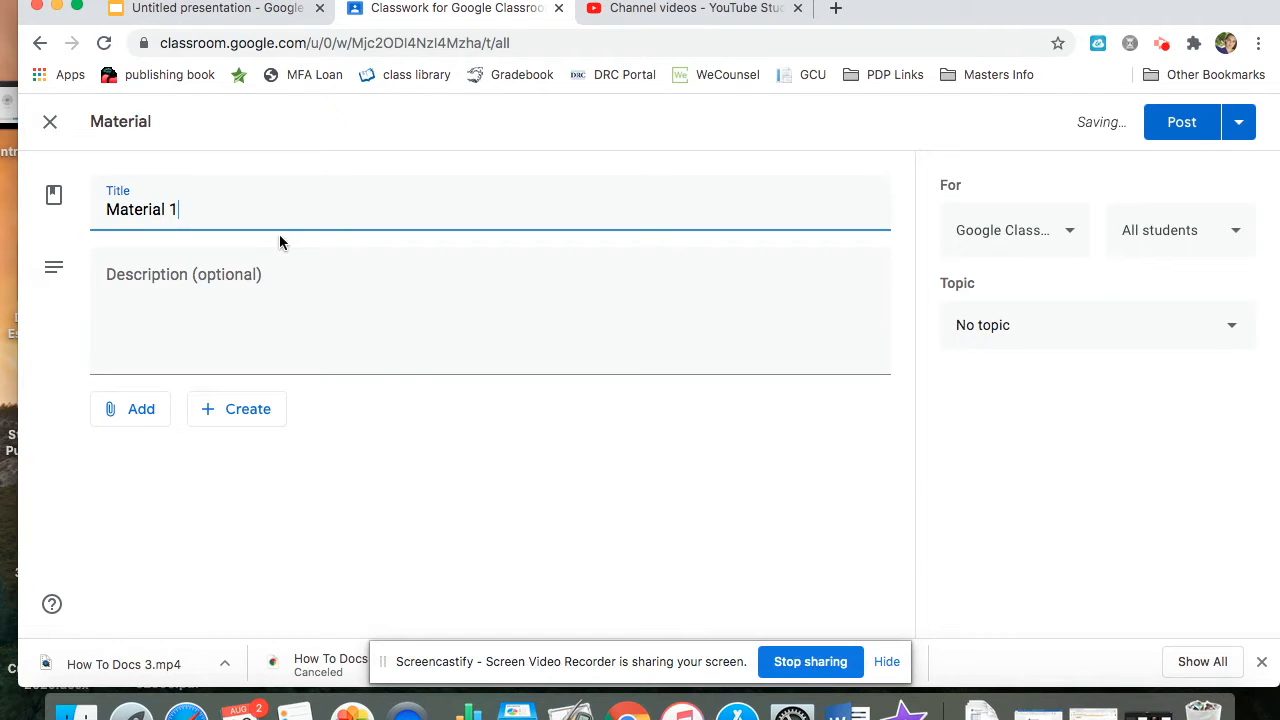
Step: Enter the material's description: "Here is a short video on how to use Google Docs."
click(257, 279)
text(Here is a short video on)
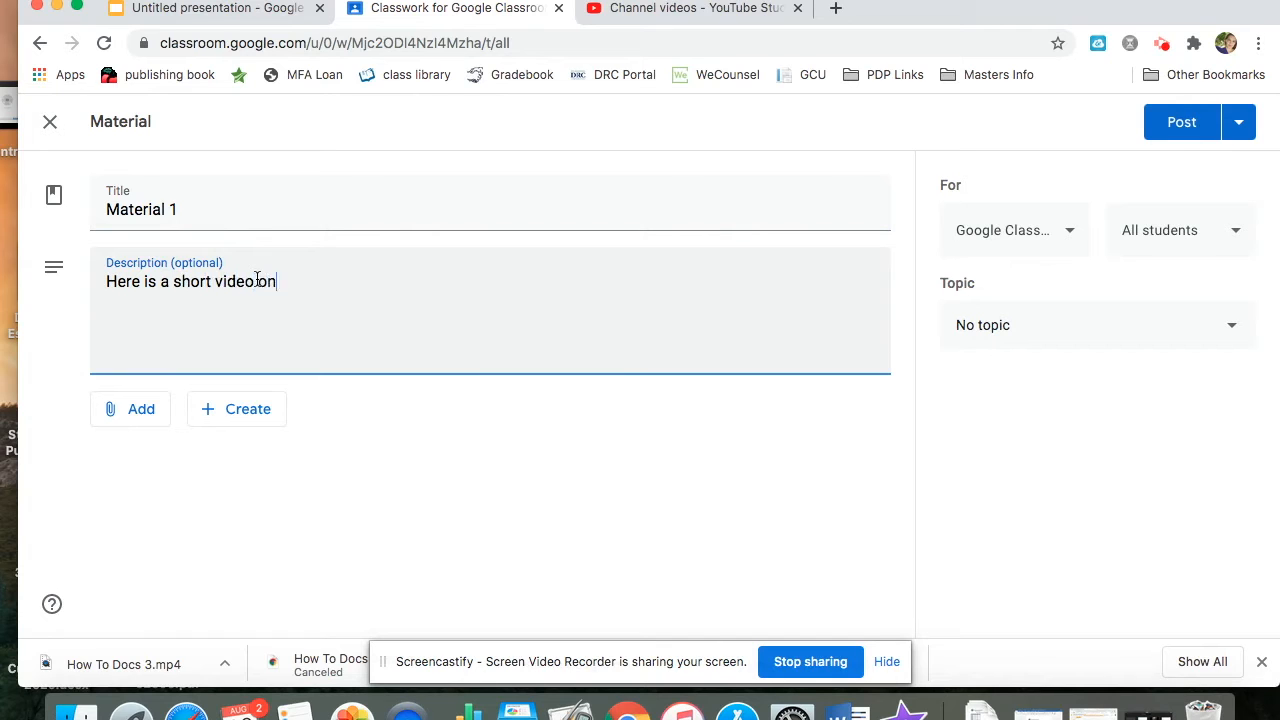
text( how to use Google Docs.)
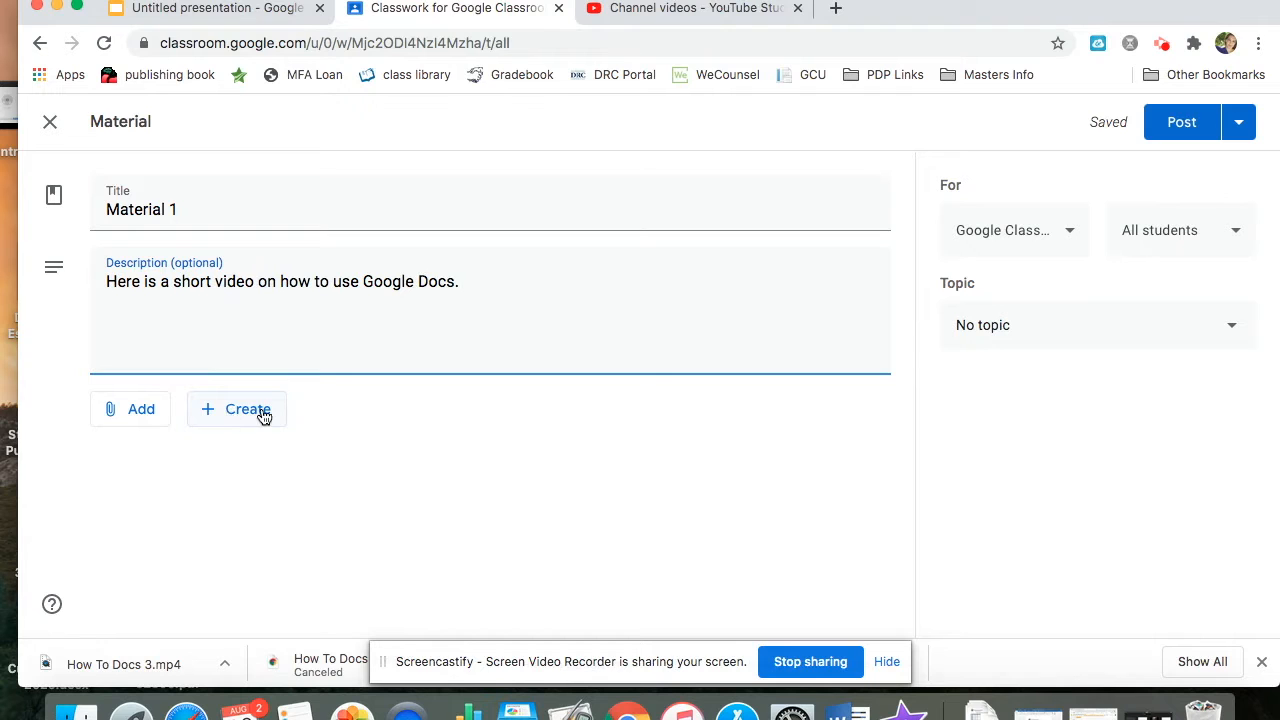
Step: Attach only the How To Docs 3 video from Google Drive to the material
click(138, 412)
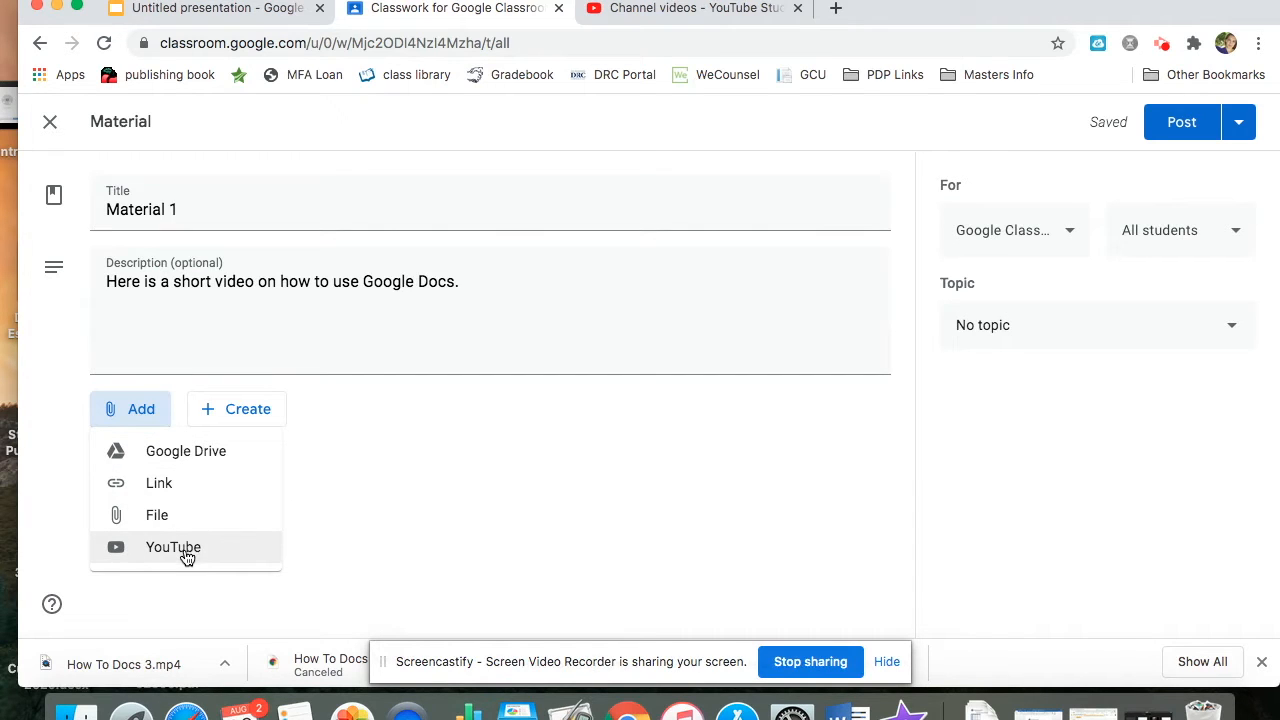
click(200, 452)
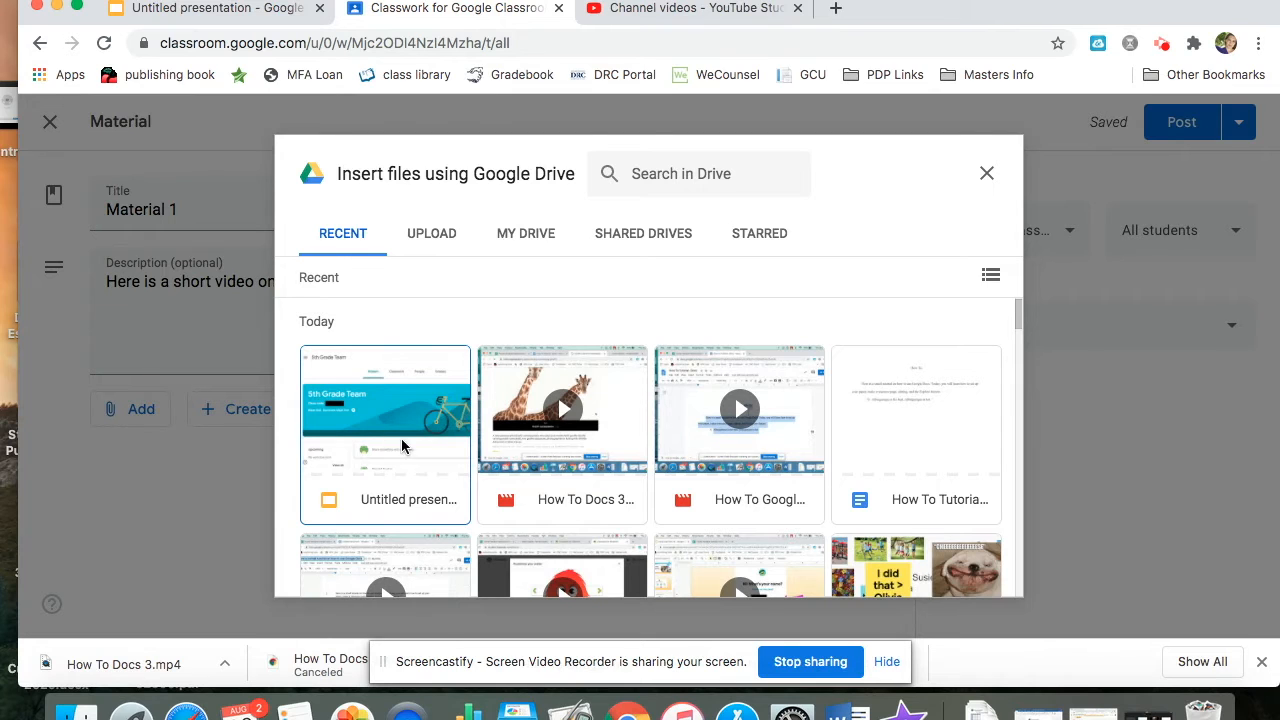
click(556, 453)
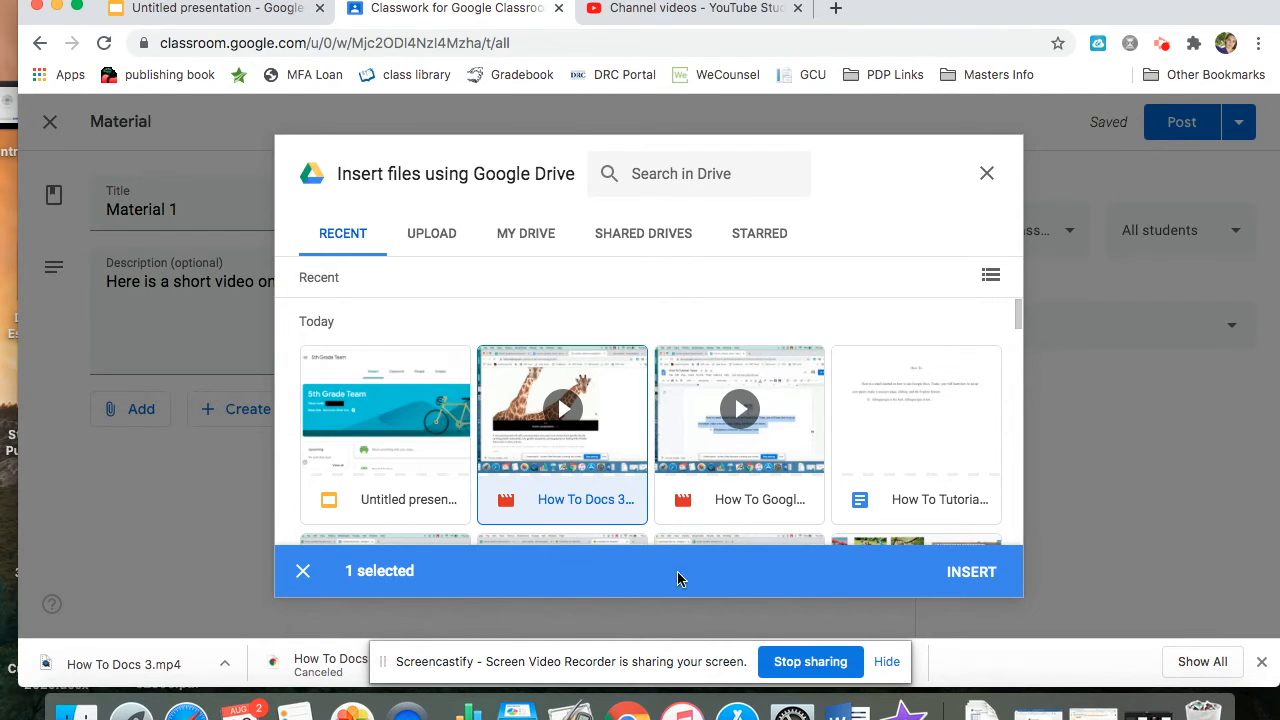
click(722, 453)
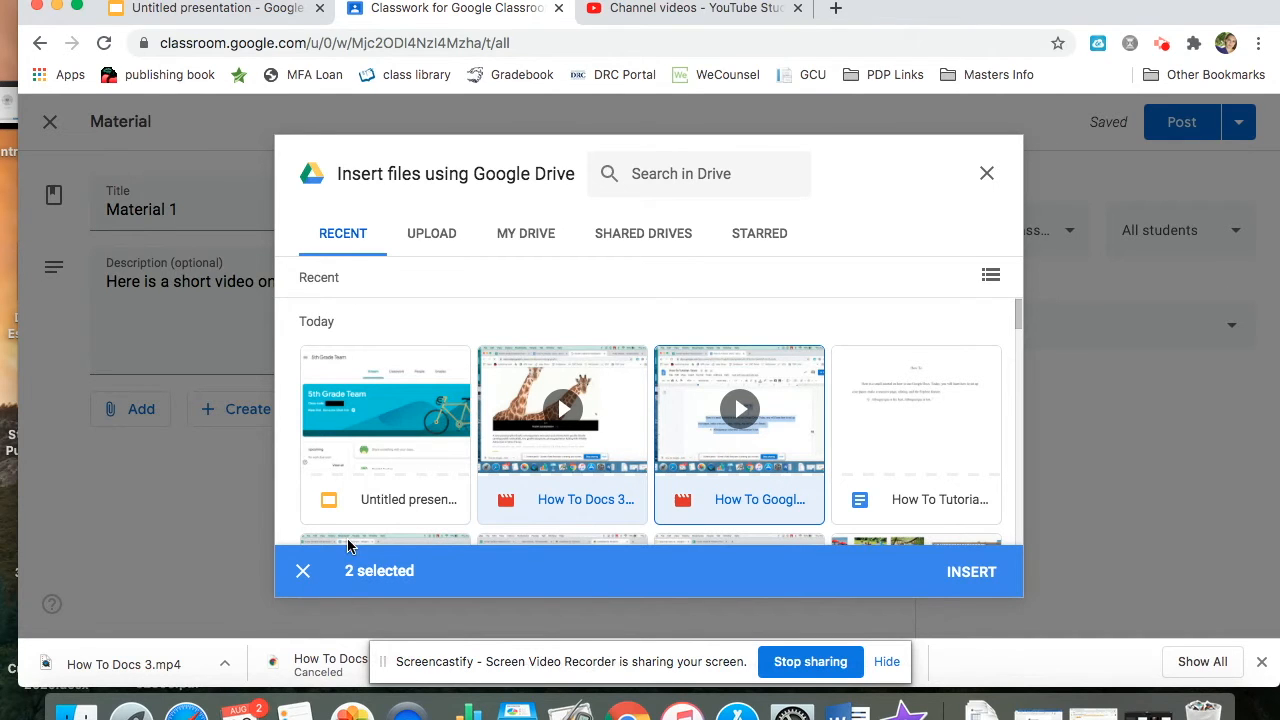
click(683, 470)
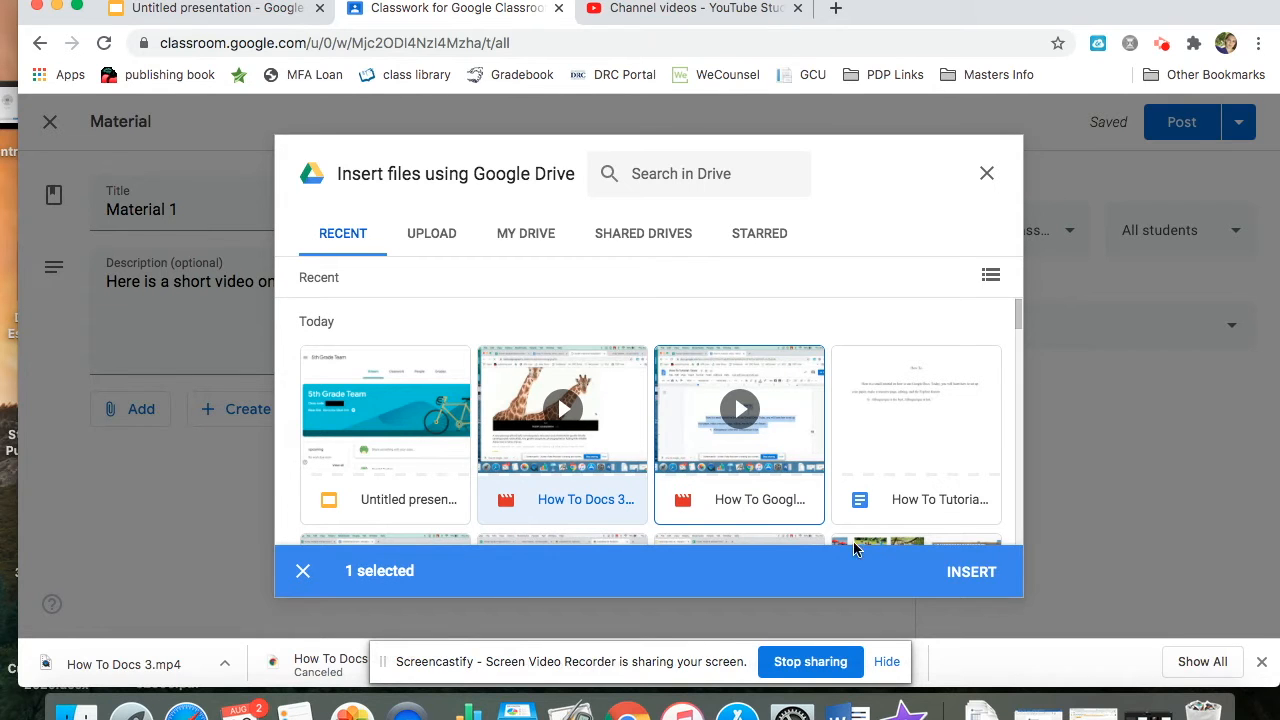
click(969, 574)
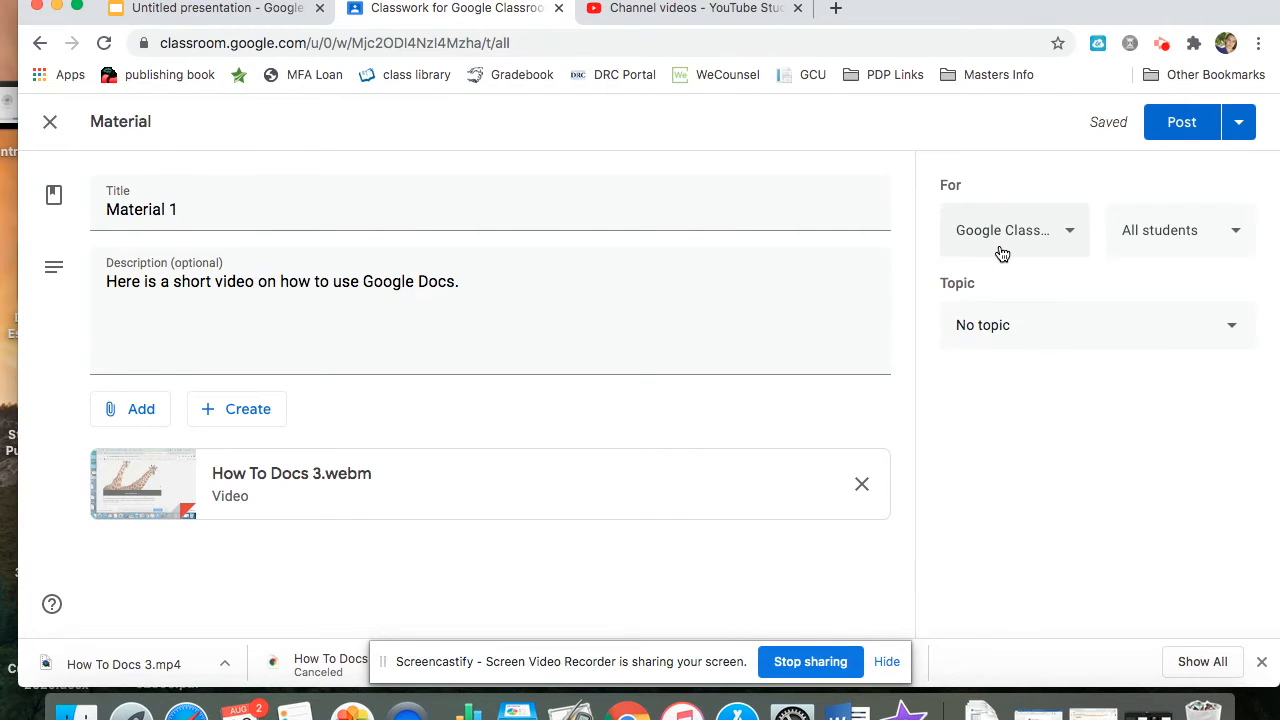
Step: Look through the classes and students the material can be shared with, keeping all students selected
click(1052, 240)
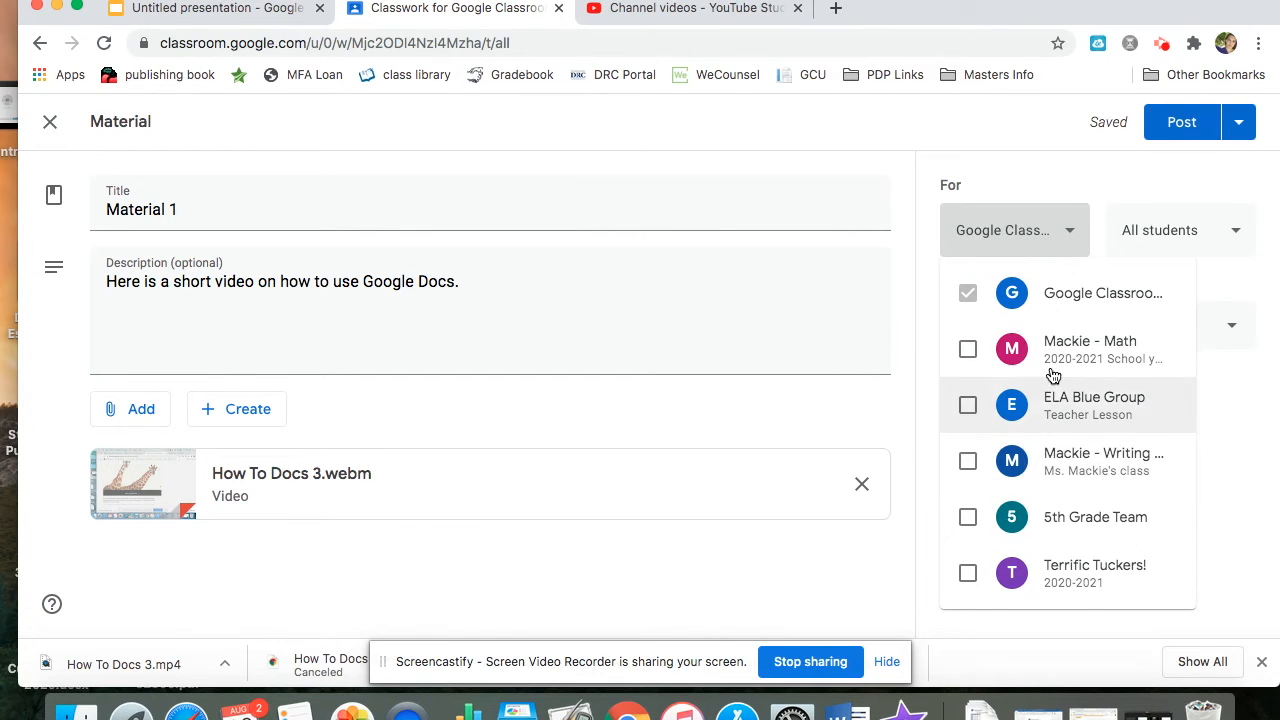
click(1070, 246)
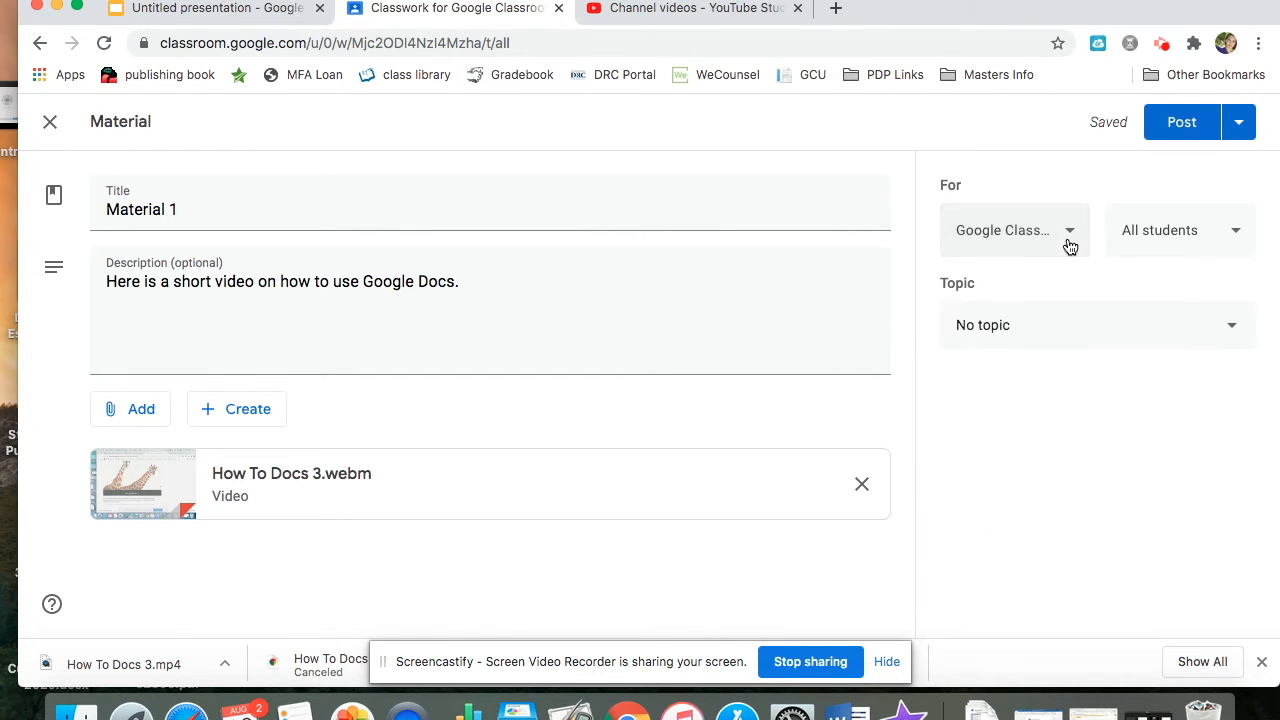
click(1213, 238)
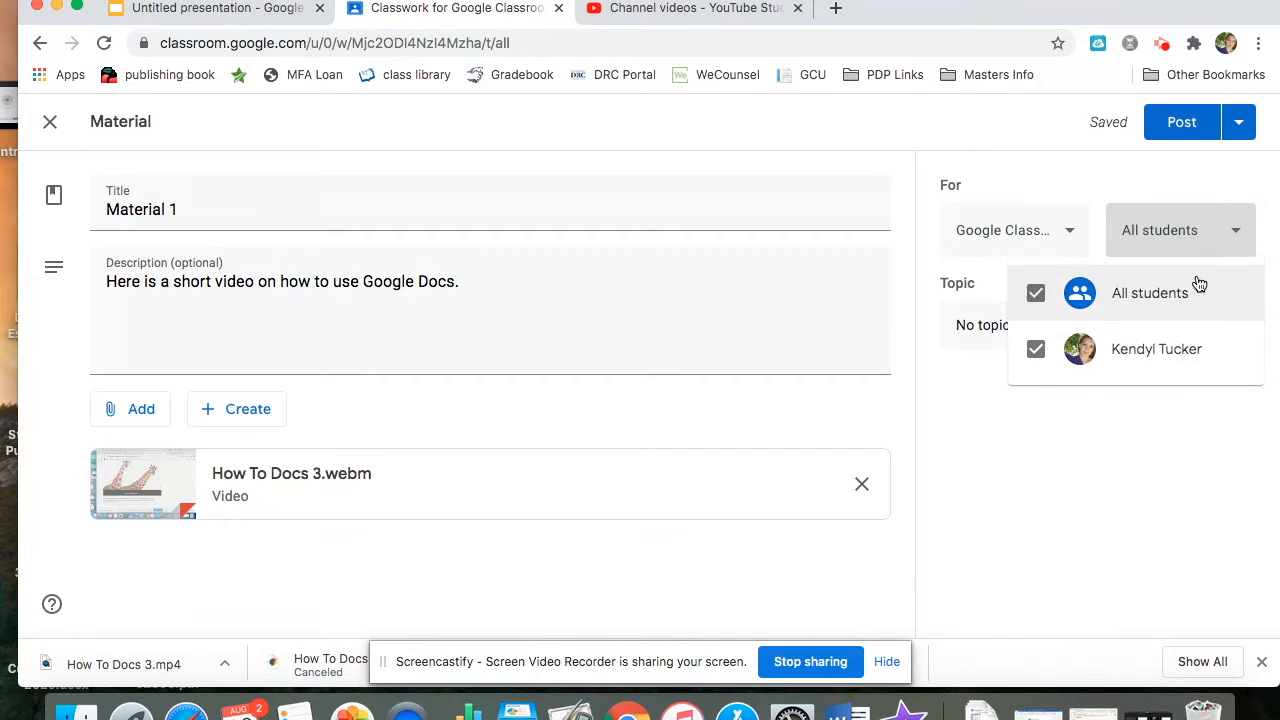
click(1080, 294)
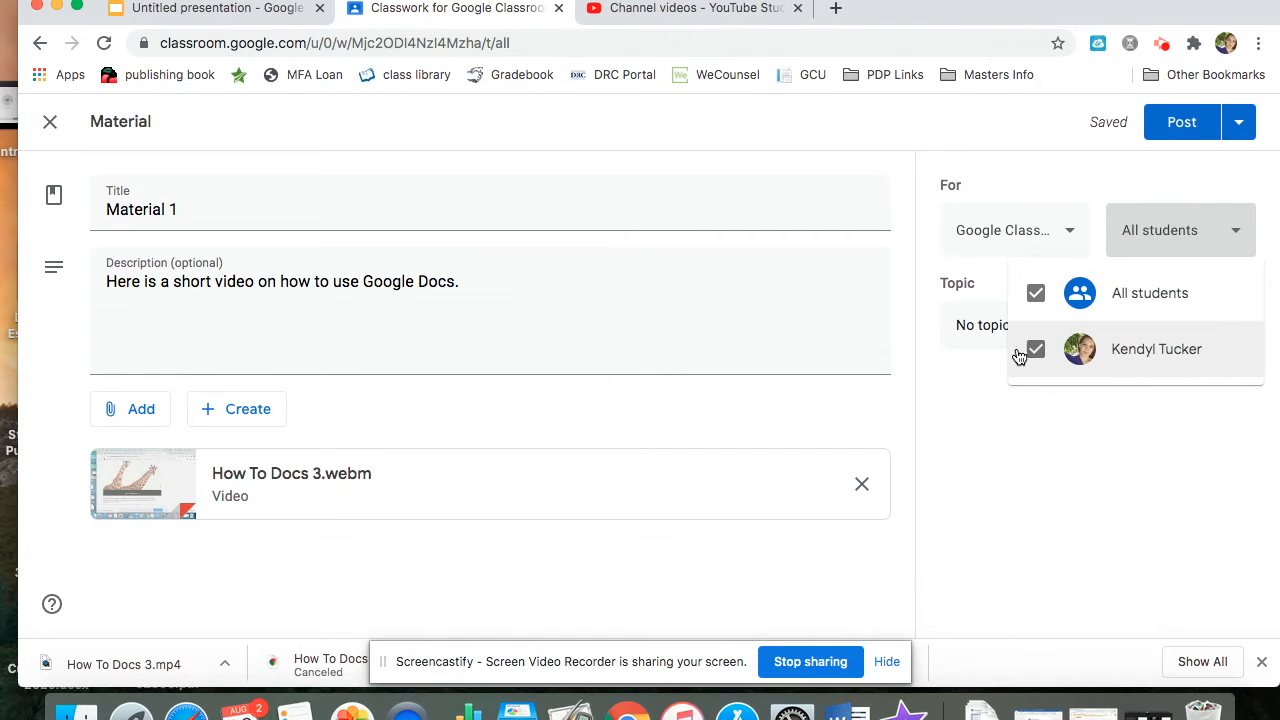
click(1036, 294)
click(1129, 149)
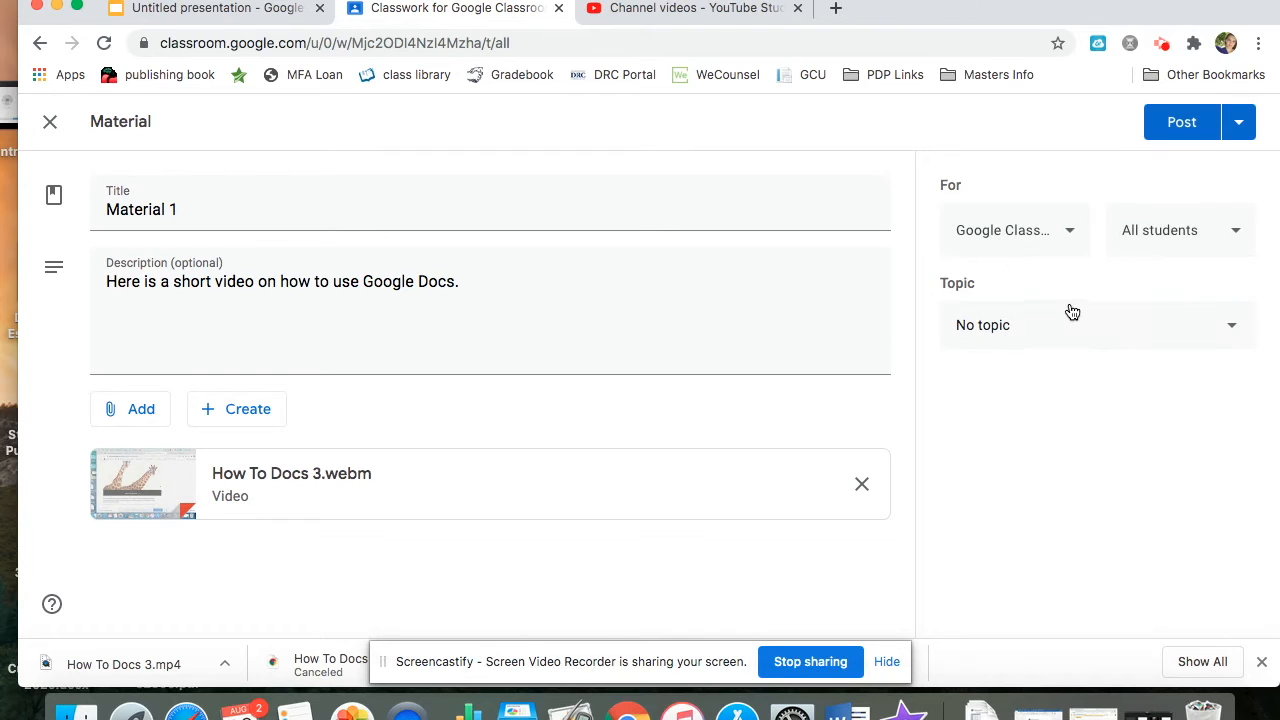
Step: Assign the material to the Writing topic
click(1059, 339)
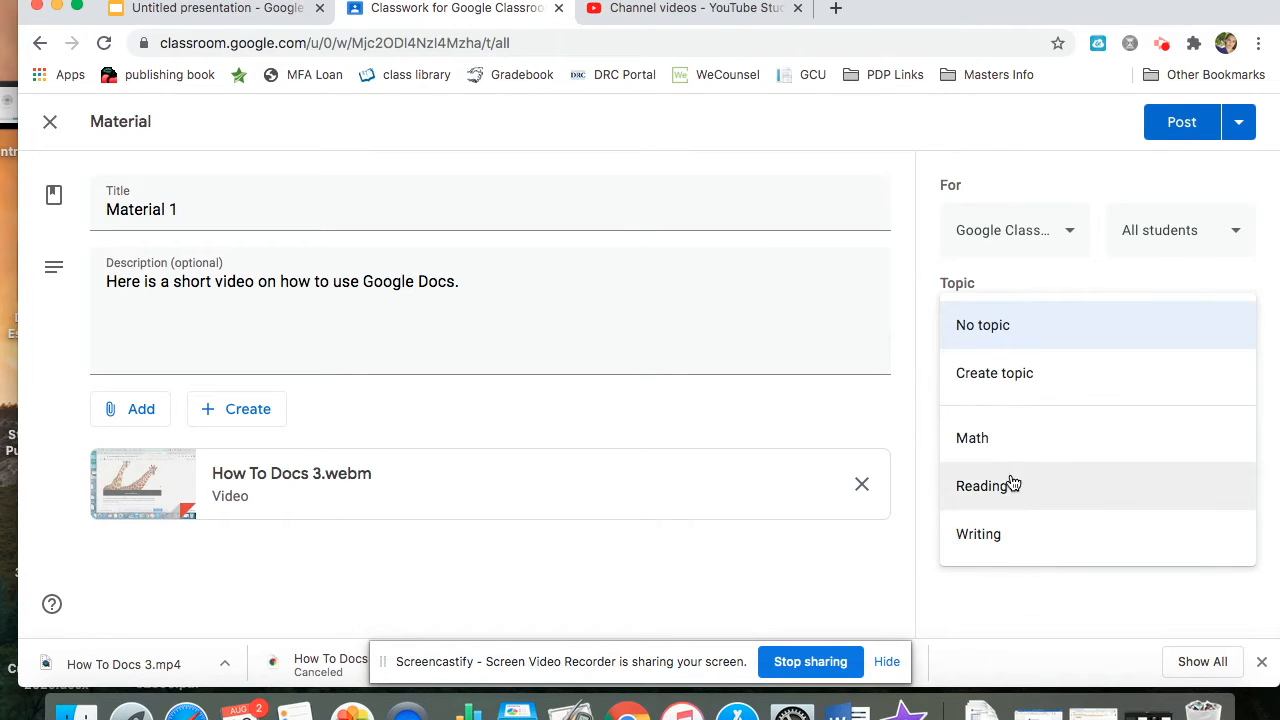
click(1013, 545)
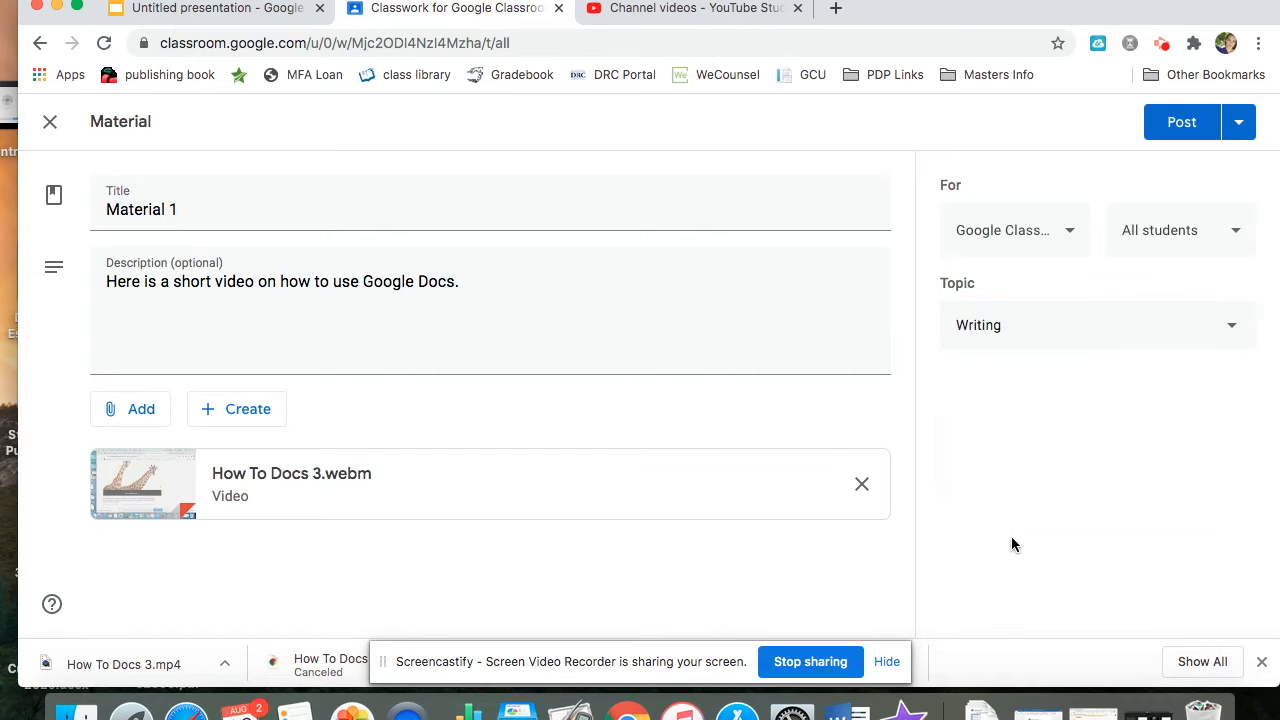
Step: Choose to schedule the material instead of posting it, and set its date to Aug 25, 2020
click(1244, 124)
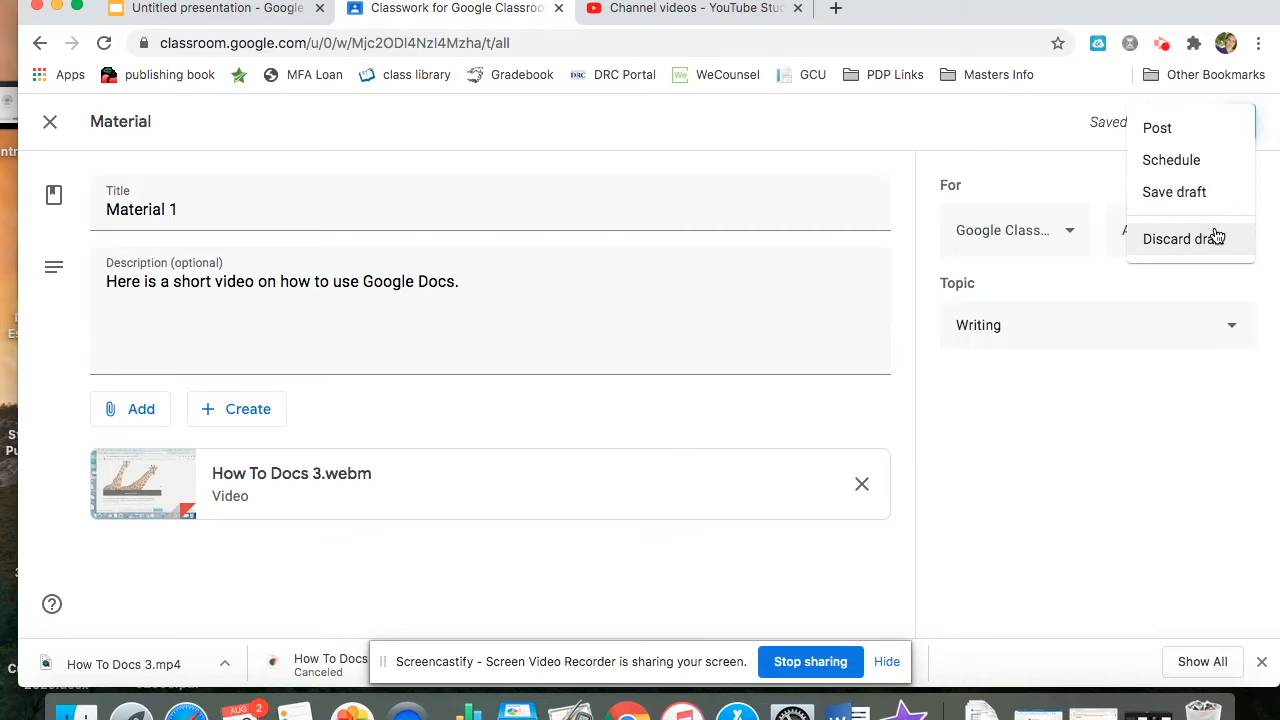
click(1197, 162)
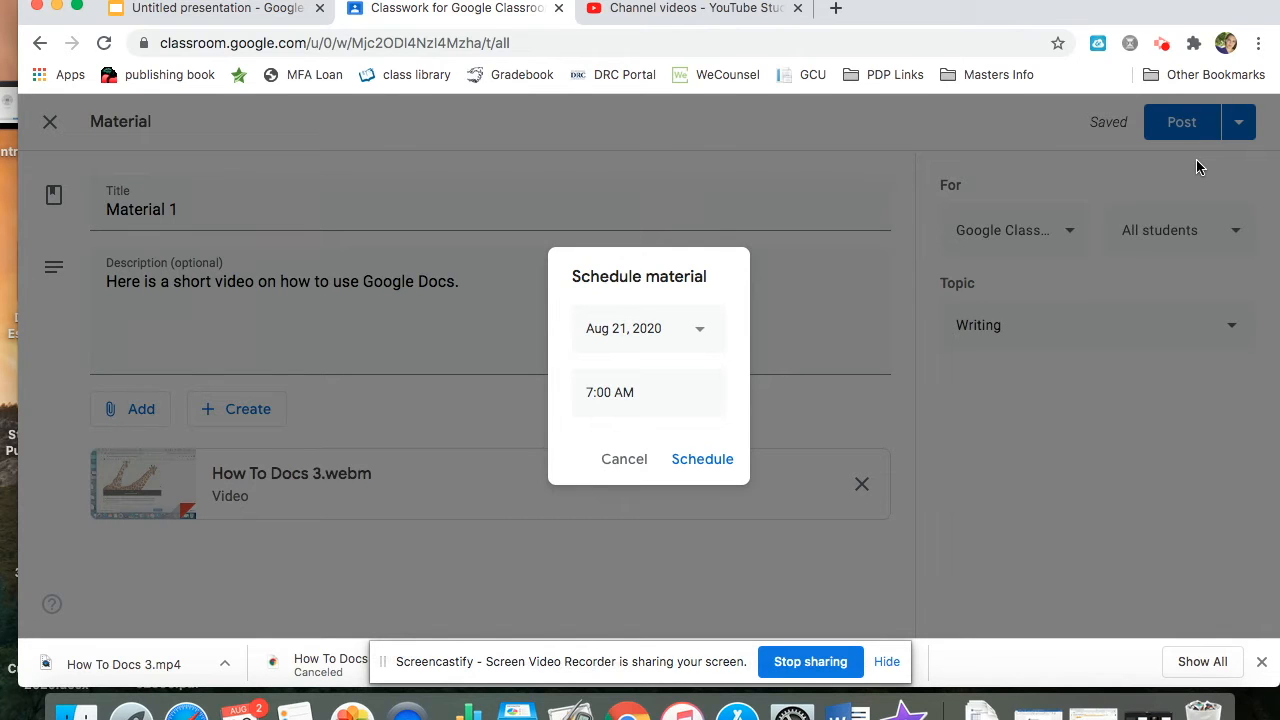
click(658, 335)
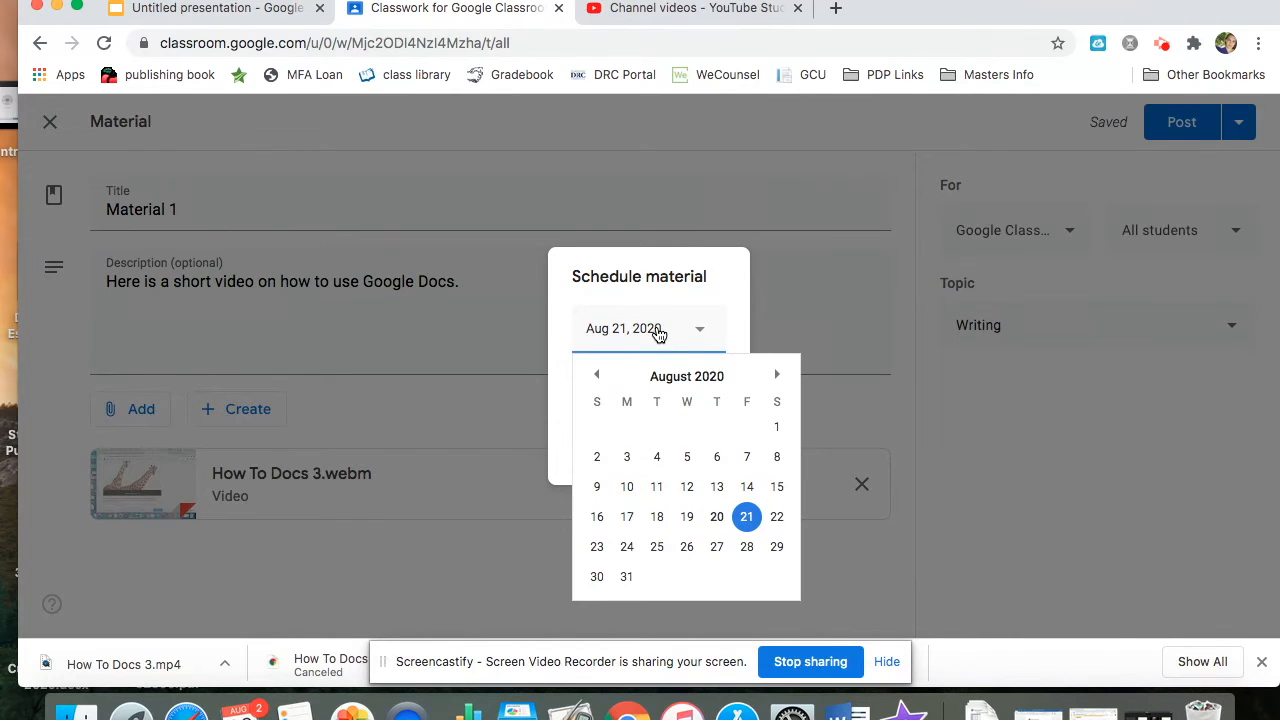
click(656, 548)
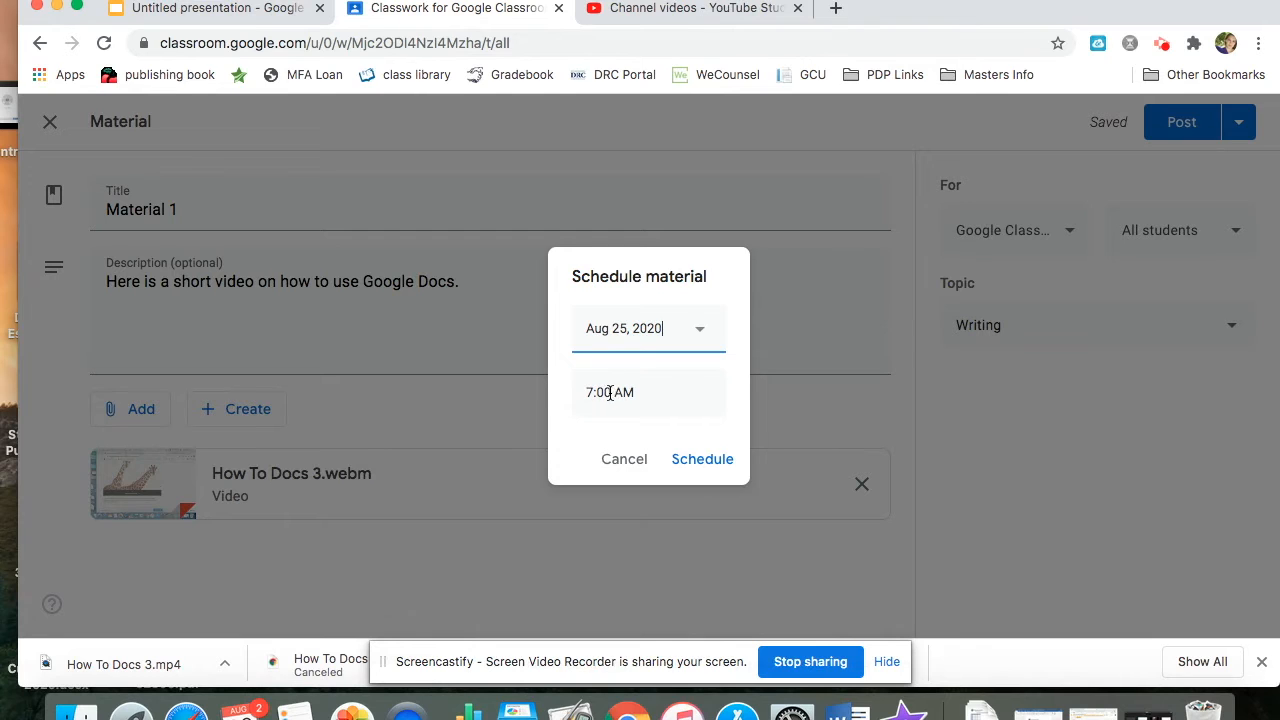
Step: Set the scheduled time to 6:45 AM and schedule the material
click(588, 392)
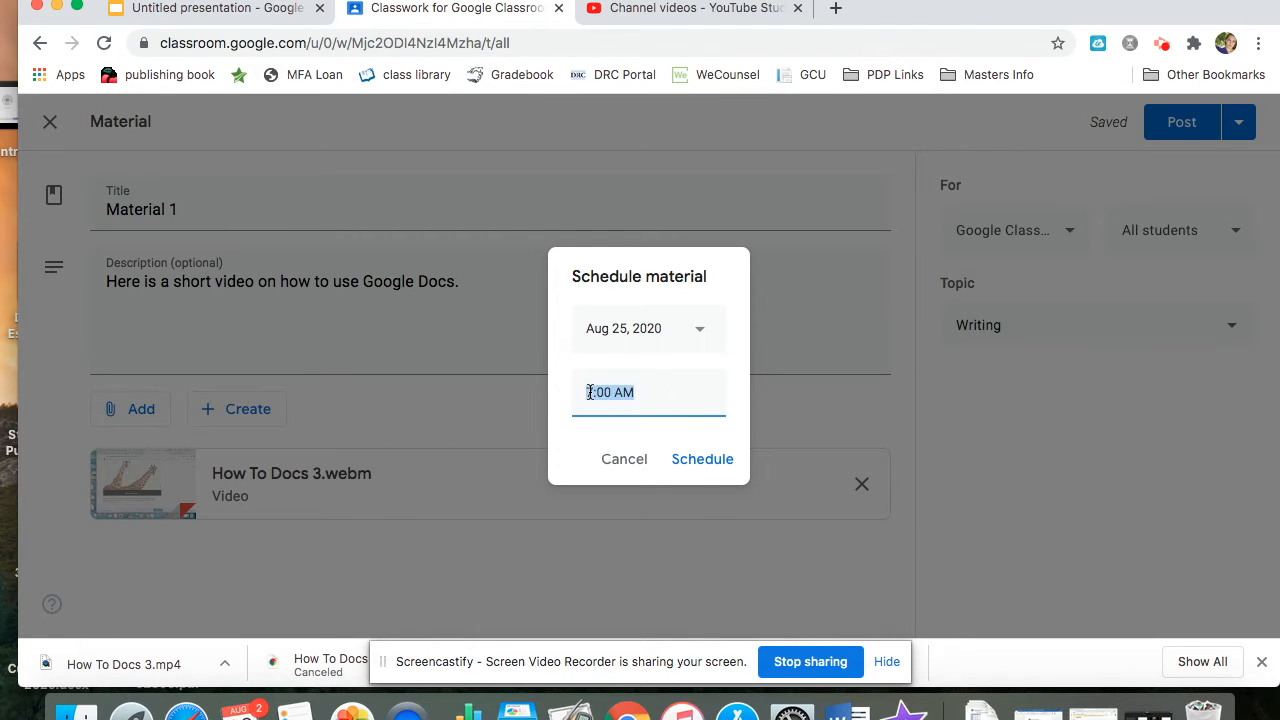
click(589, 392)
key(BackSpace)
text(6)
key(BackSpace)
text(4)
key(BackSpace)
text(5)
click(685, 463)
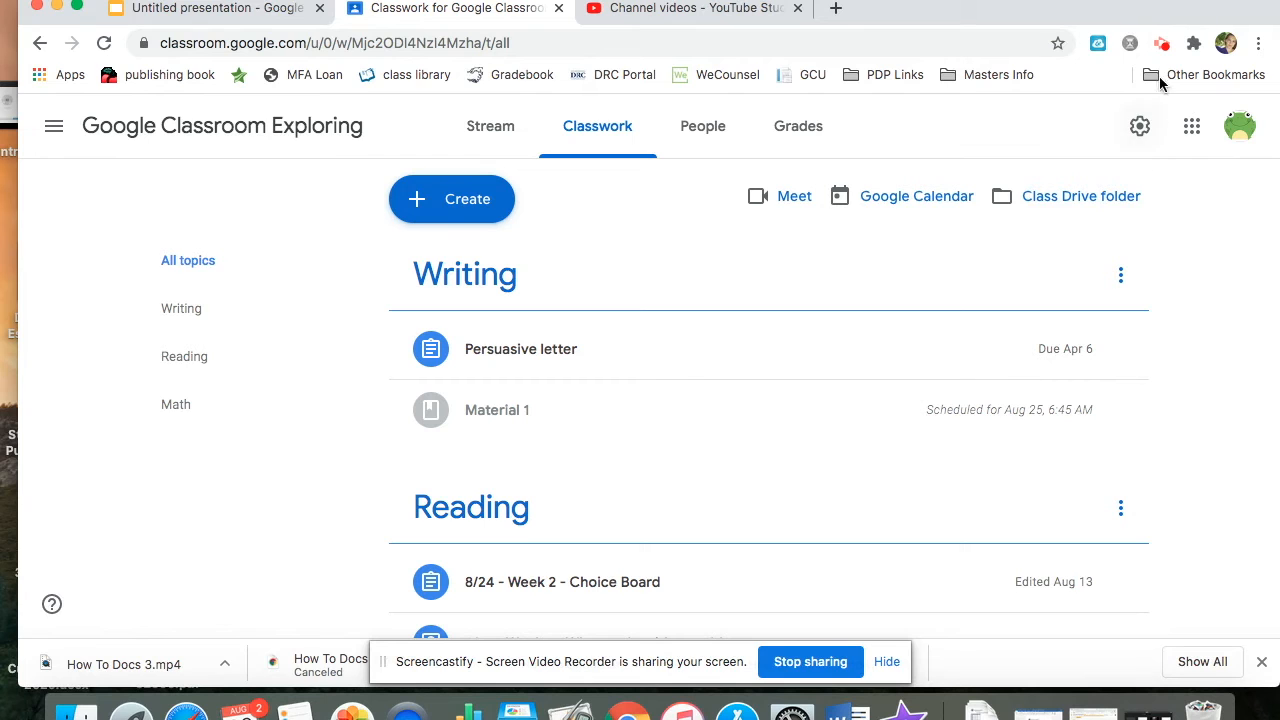
click(1162, 47)
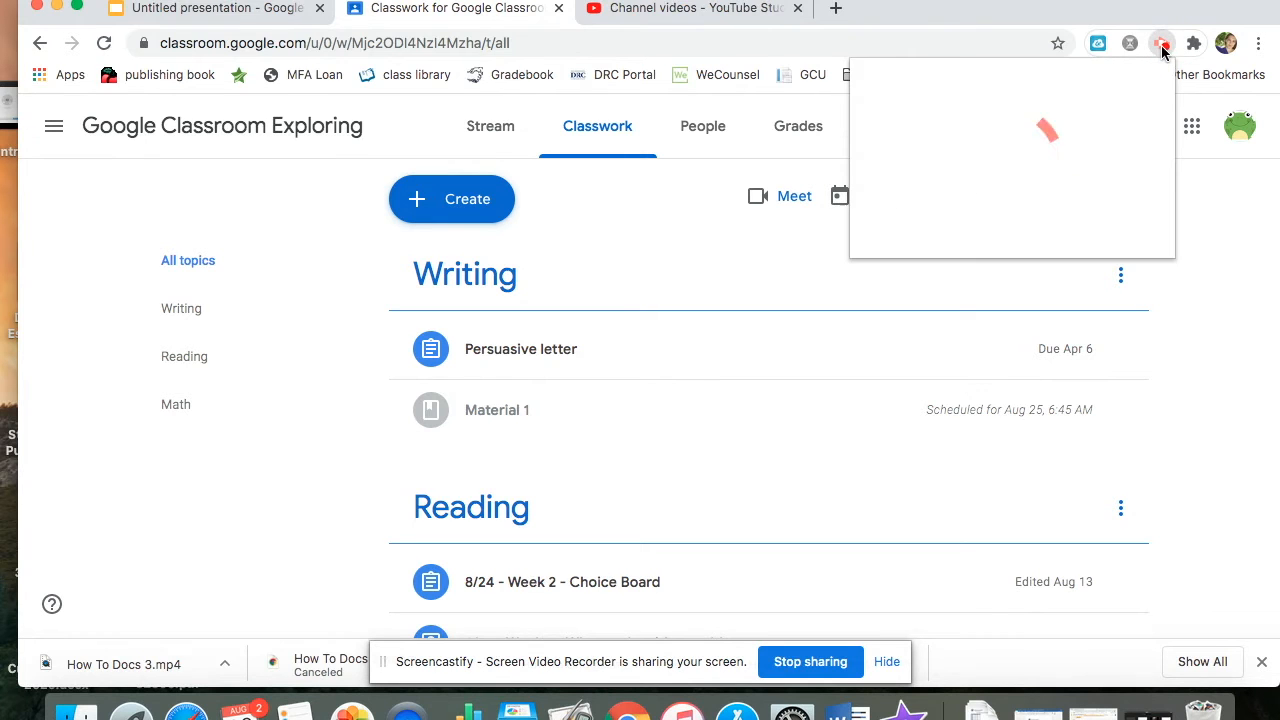
click(1132, 264)
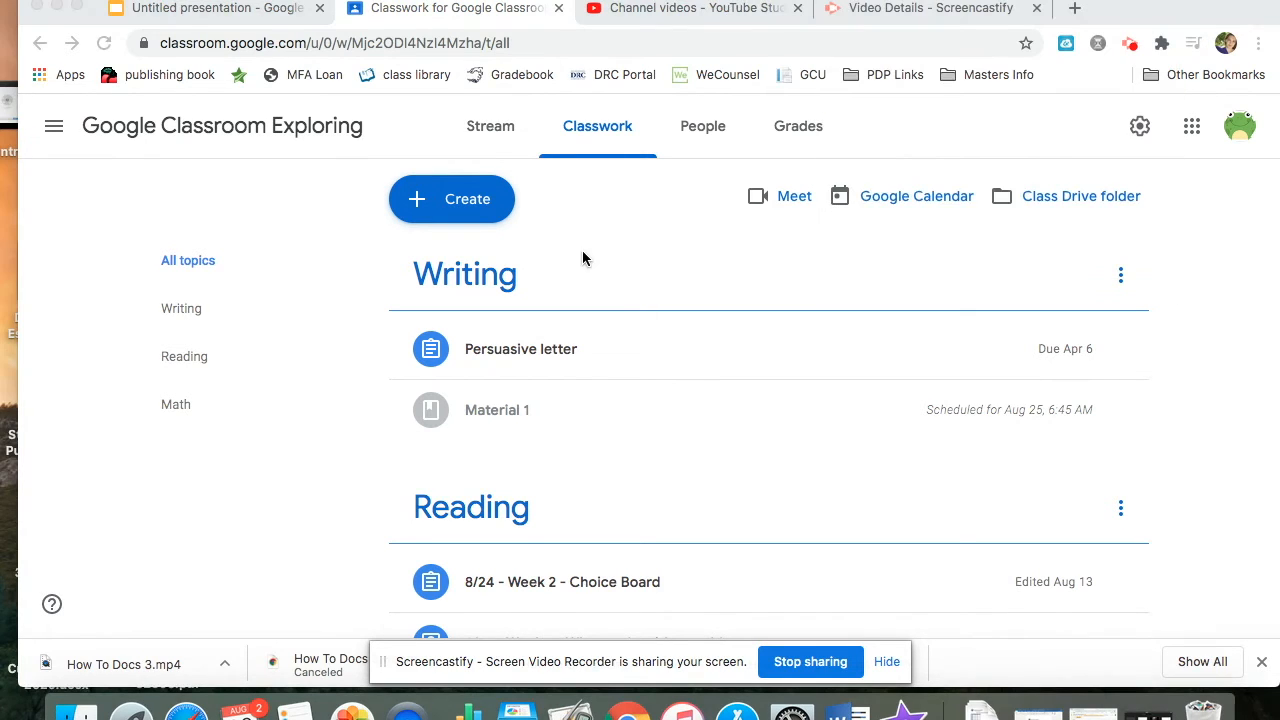
Step: Create a new short-answer question titled "8/24 - Week 2 - Question"
click(450, 206)
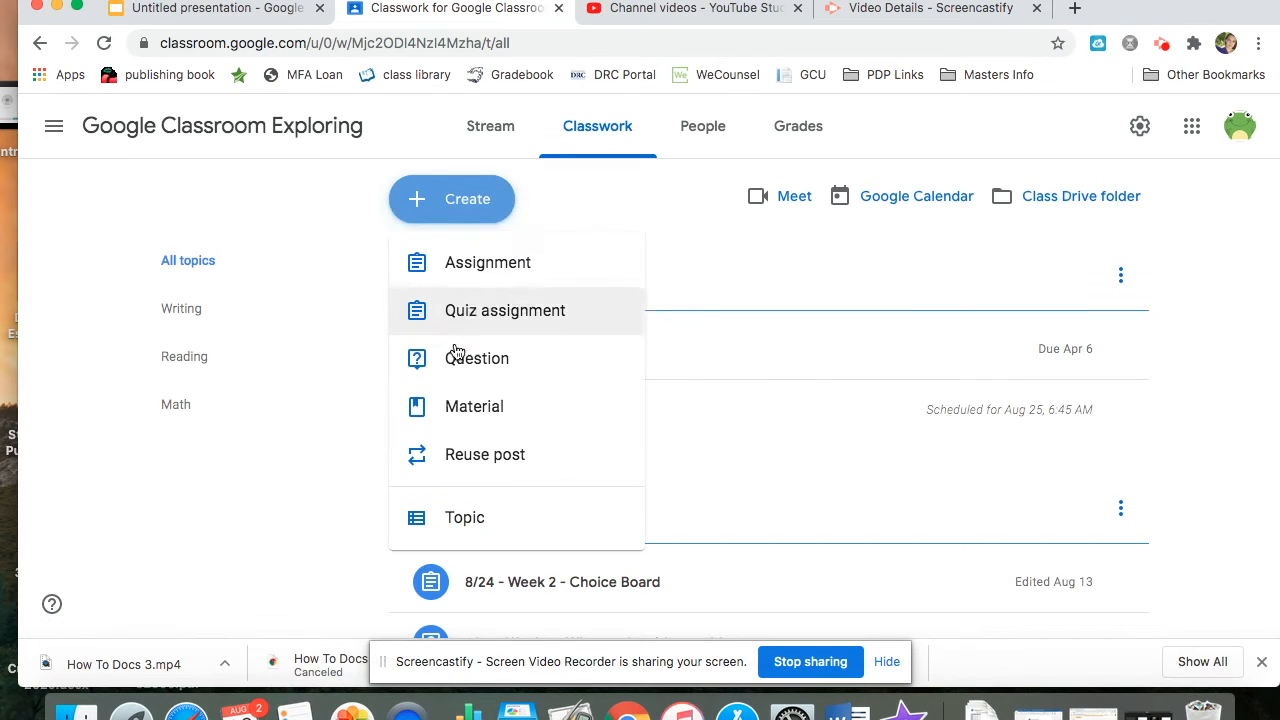
click(462, 366)
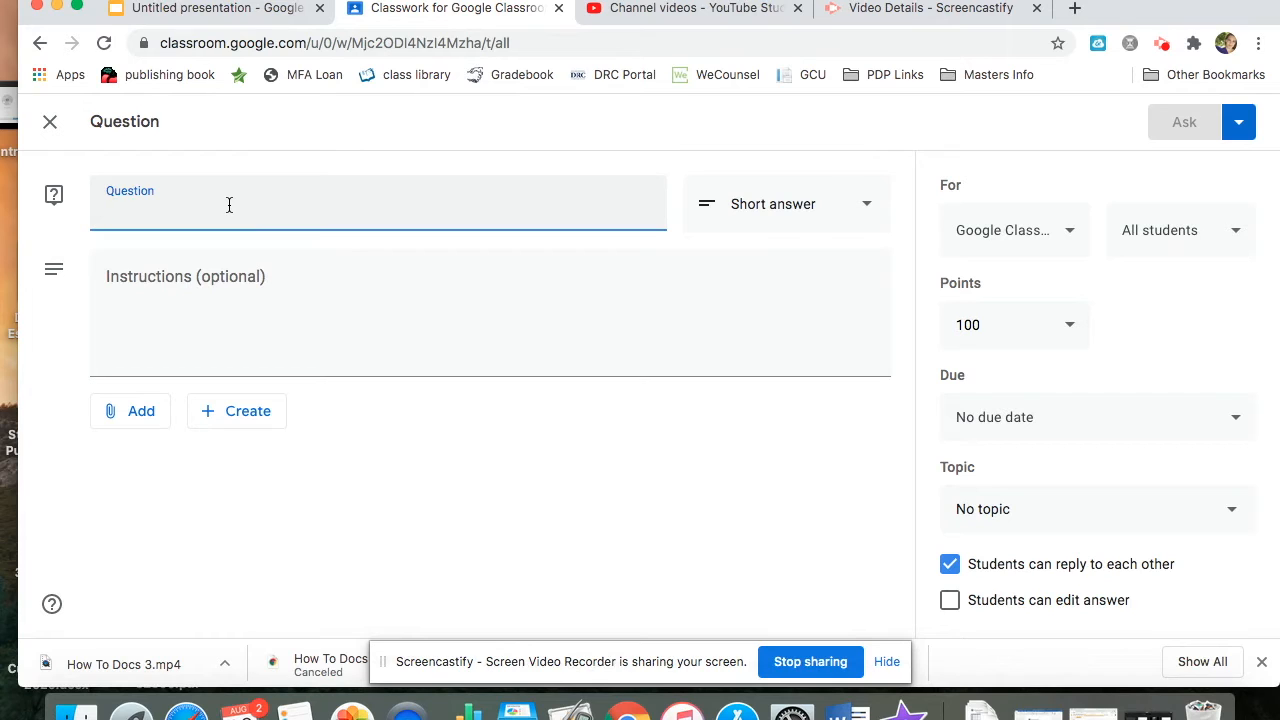
text(8/)
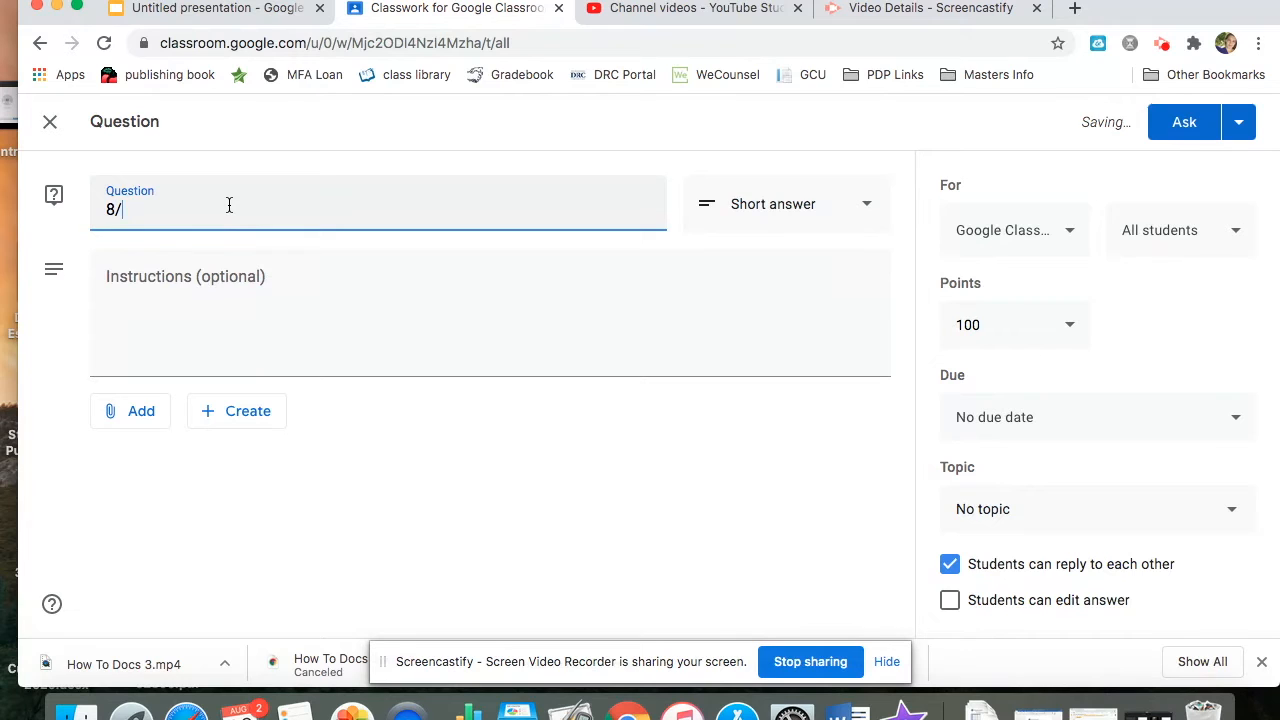
text(24 - Week)
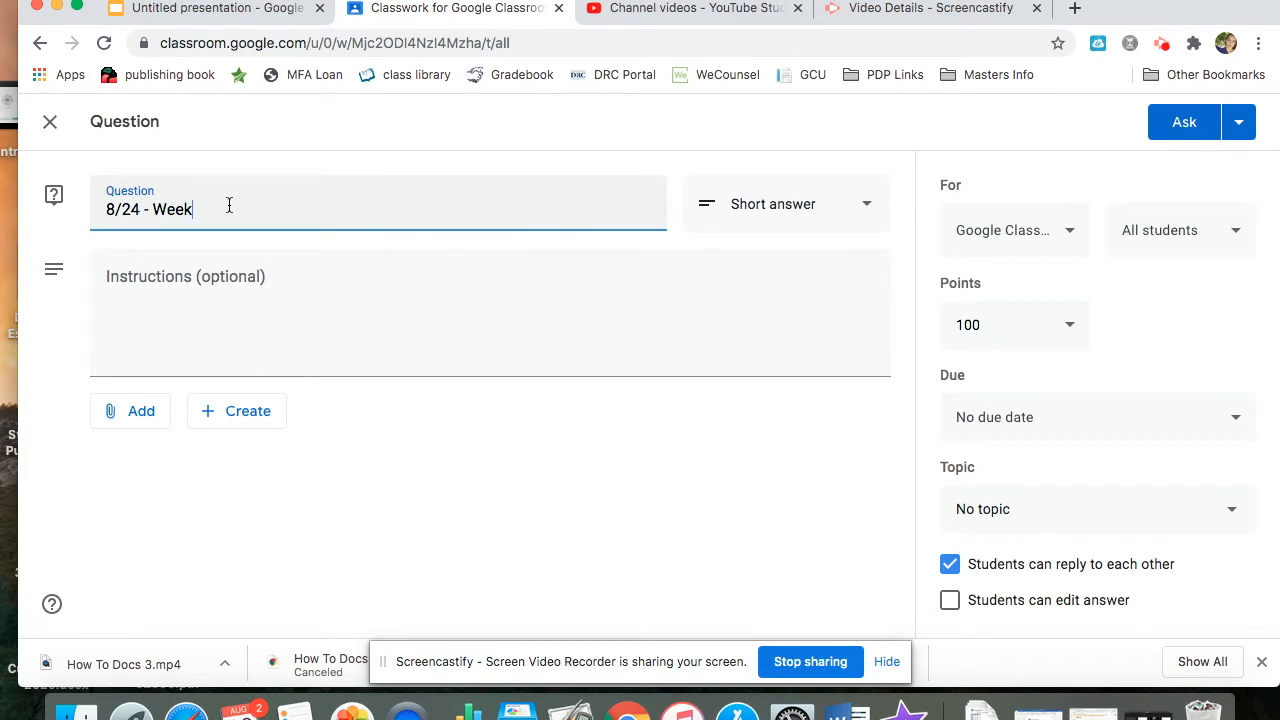
text( 2- Question)
click(137, 275)
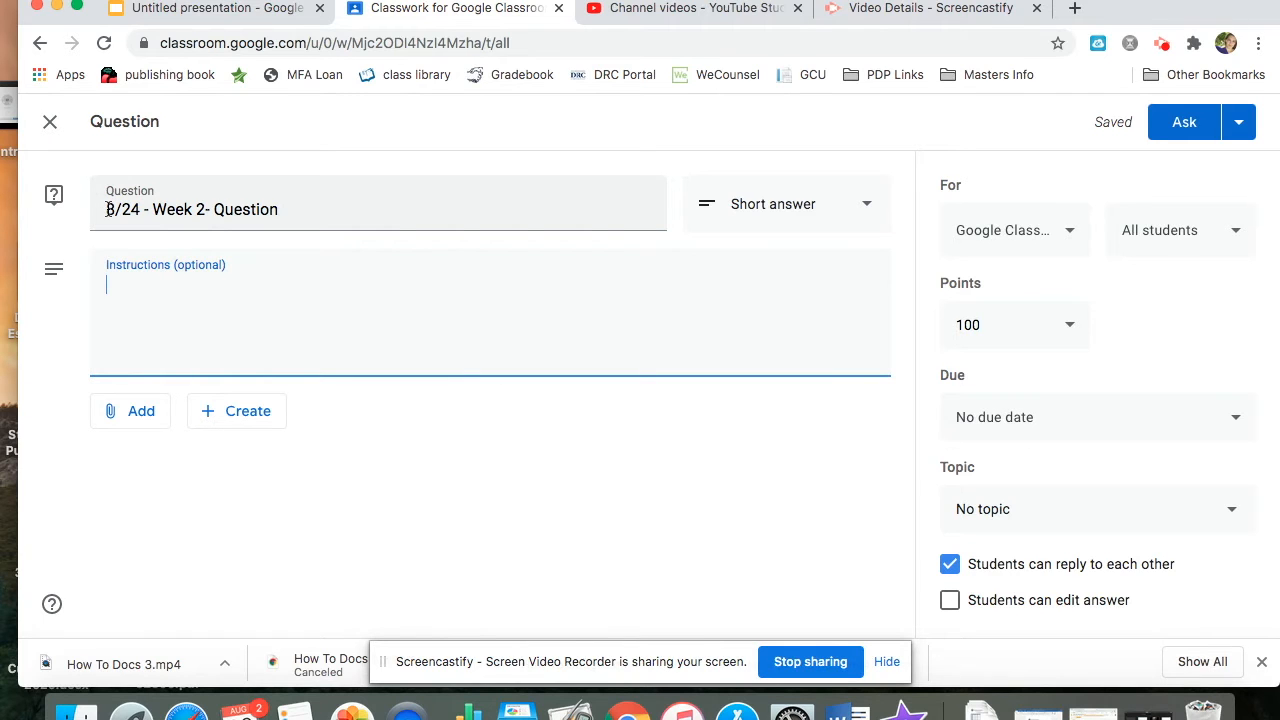
click(206, 209)
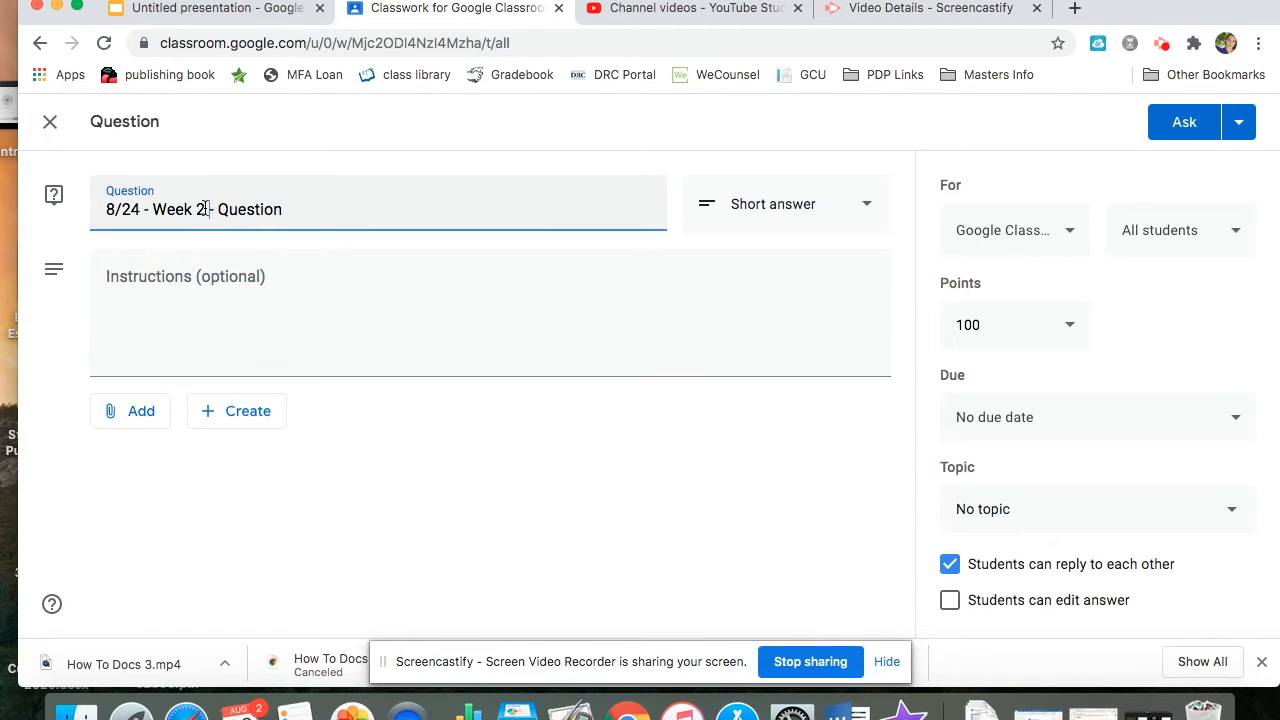
Step: Enter "What is your favorite subject in school and why?" as the question's instructions
click(150, 266)
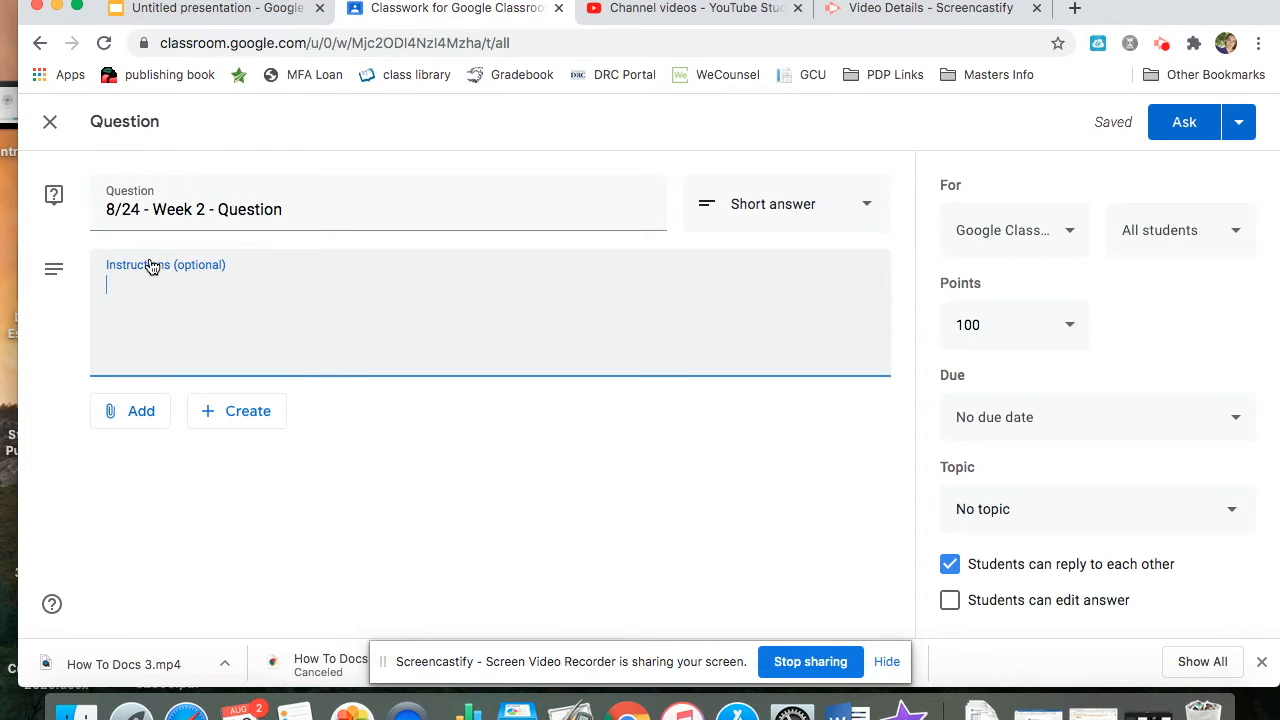
text(What is your )
text(favorite subjec)
text(t in school and )
text(wyh)
key(BackSpace)
key(BackSpace)
text(hy?)
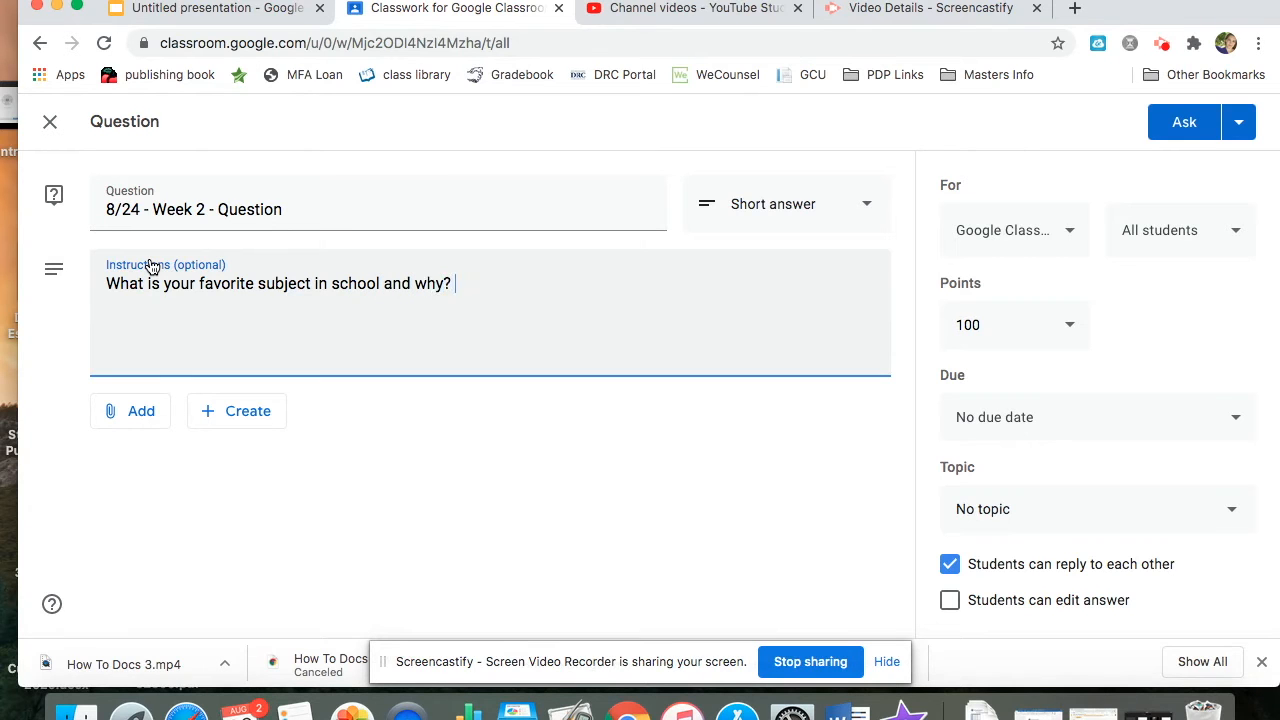
Step: Add a separate line to the instructions: "Be sure this is a 5th grade answer. (Proper capitalization, grammar, 4 to 5 sentences, etc)"
key(Return)
text(Be sure this is a 5th g)
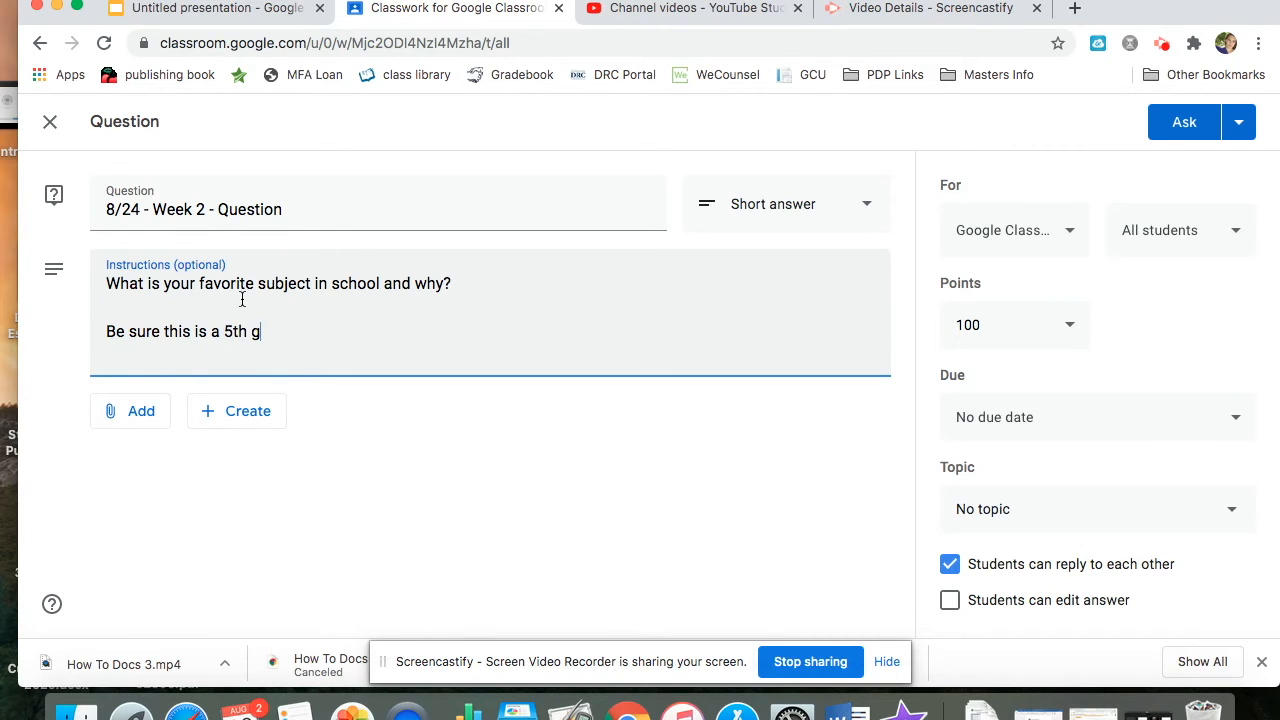
text(rade answer.  (Proper cap)
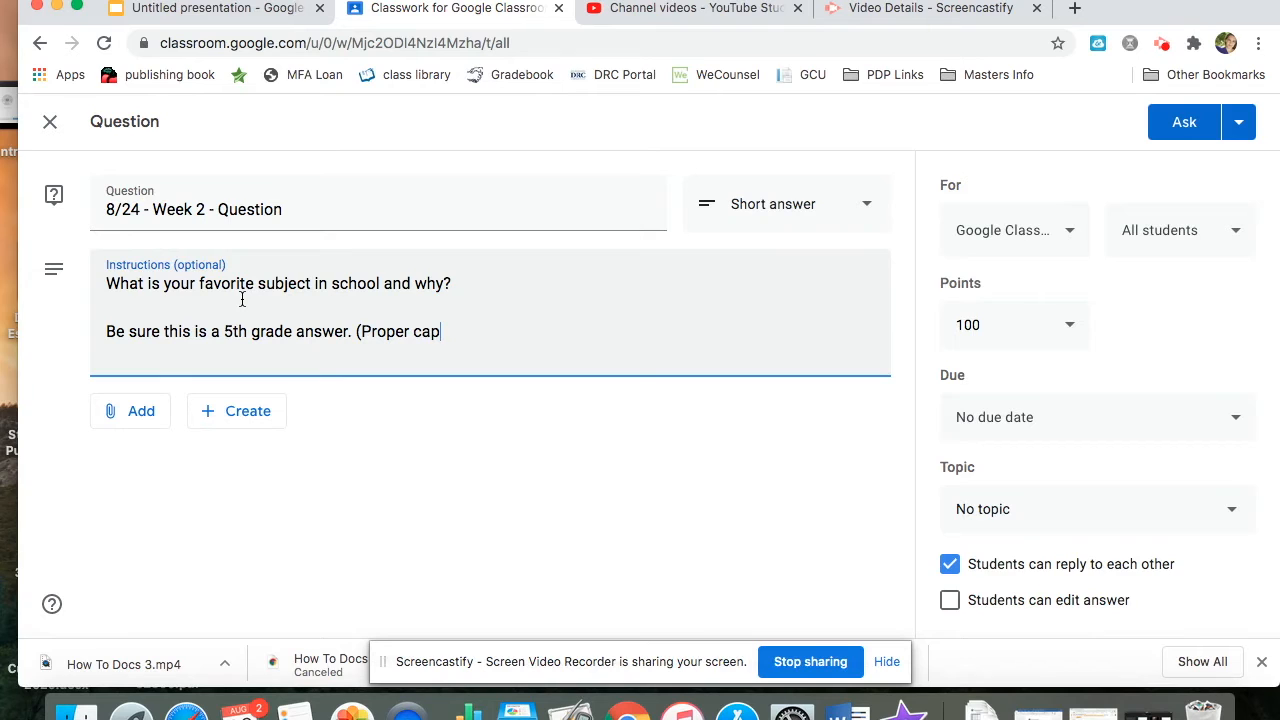
text(italizi)
text(on, grammar, 5 t)
key(BackSpace)
key(BackSpace)
key(BackSpace)
text(4 to 5 sentences, )
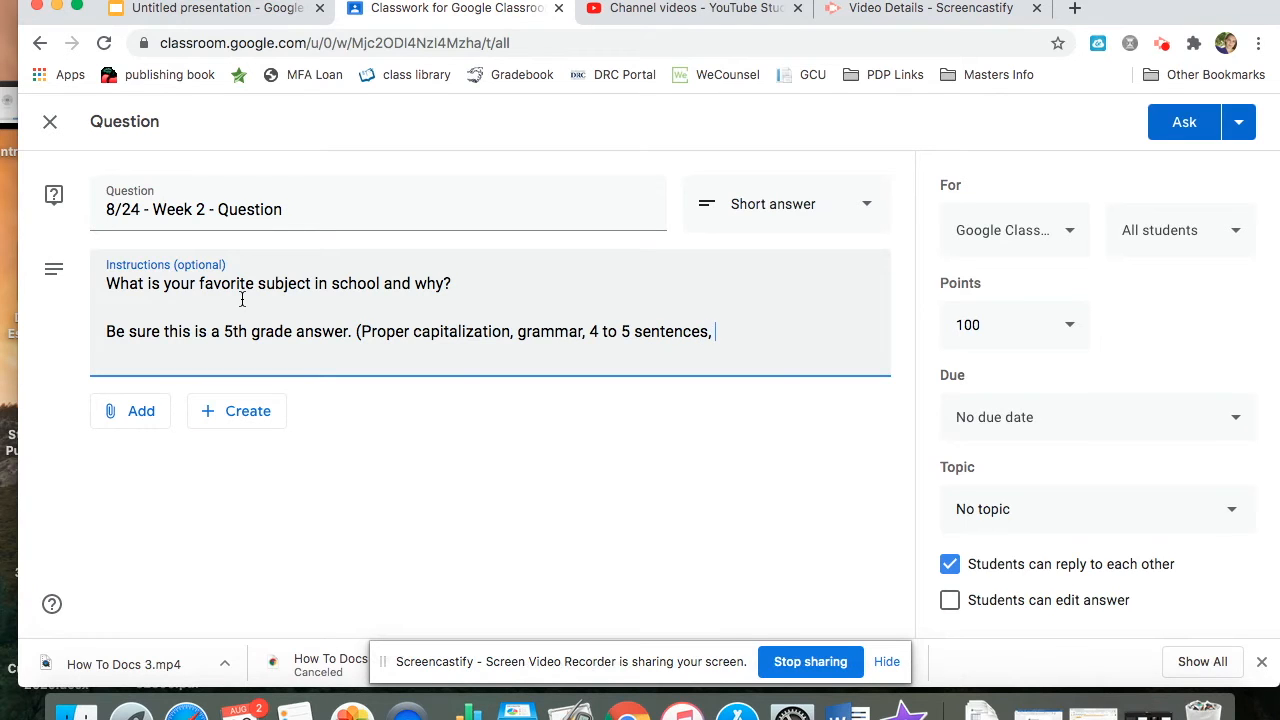
text(etc).)
key(BackSpace)
key(BackSpace)
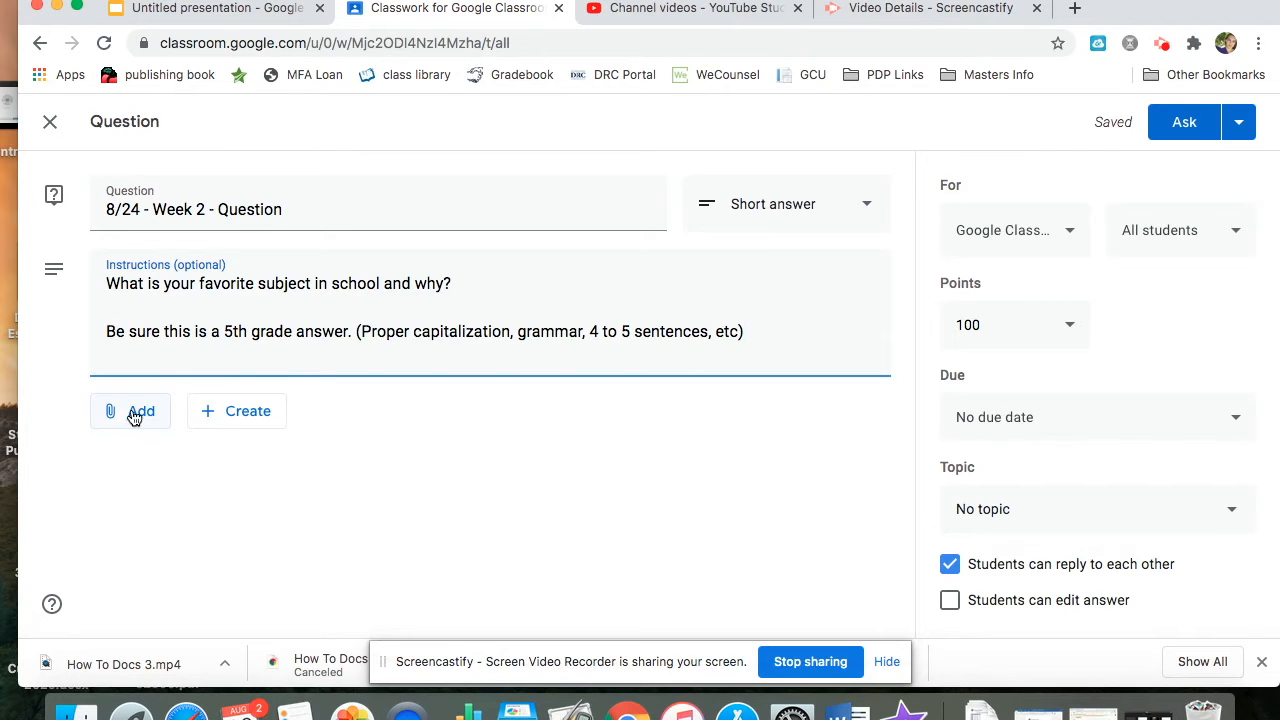
Step: Attach the recent "How Do I Use My Class Dojo?" video from Google Drive to the question
click(226, 422)
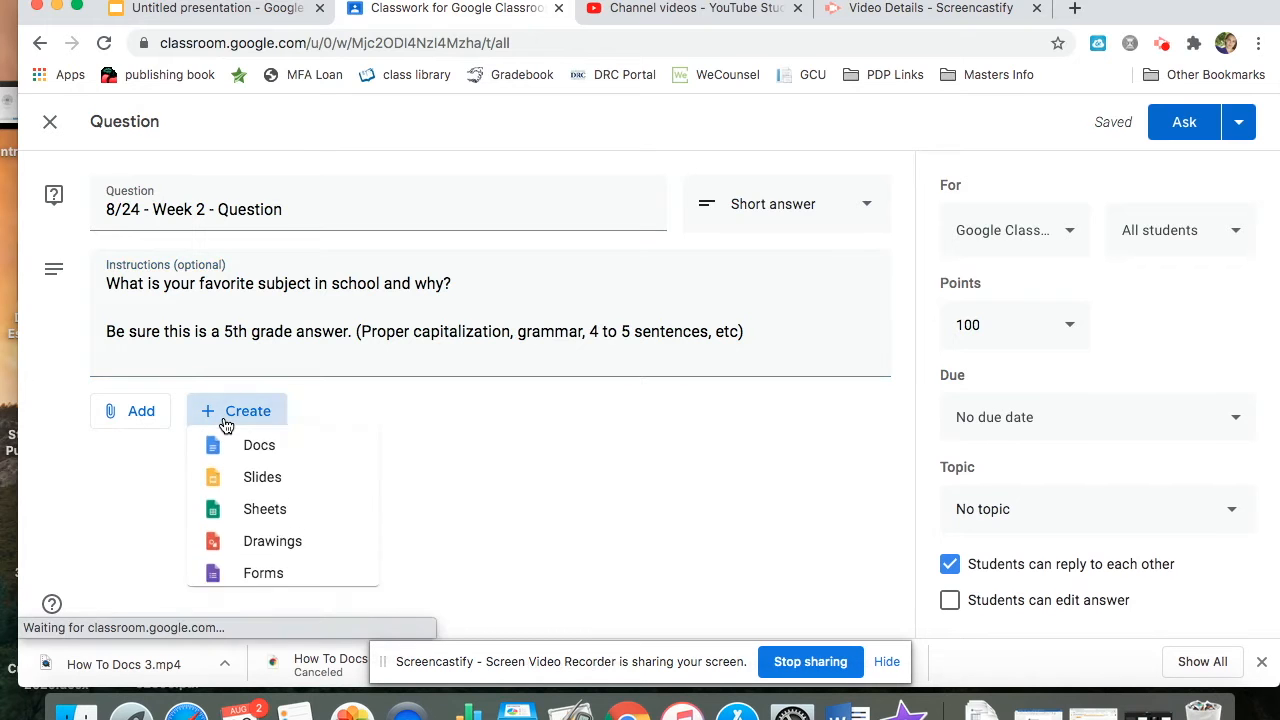
click(126, 411)
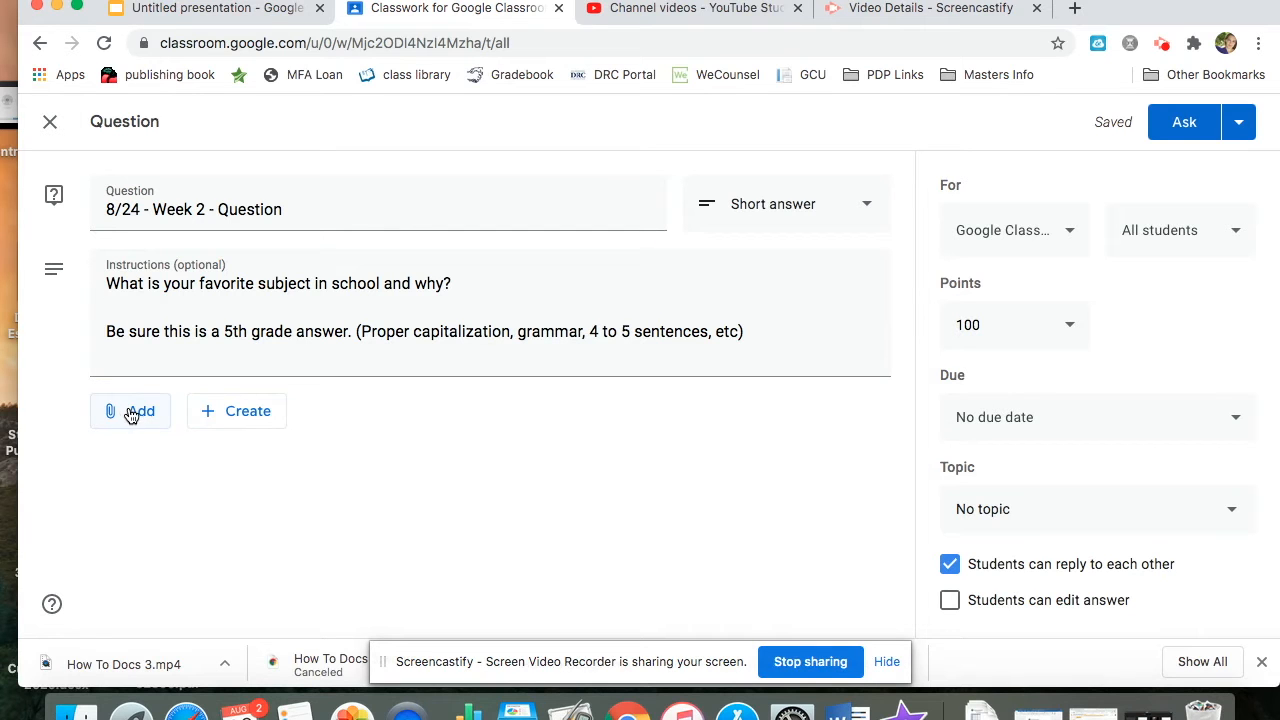
click(130, 415)
click(157, 455)
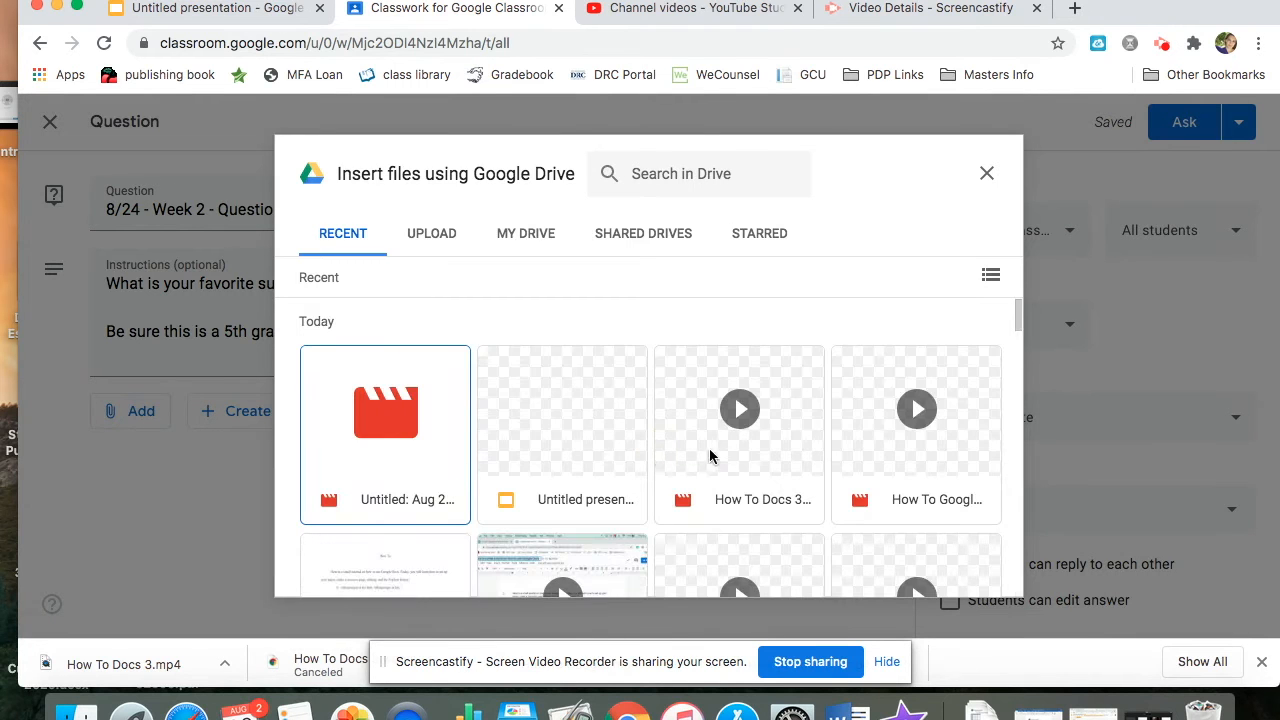
scroll(737, 470, down, 3)
scroll(743, 470, up, 1)
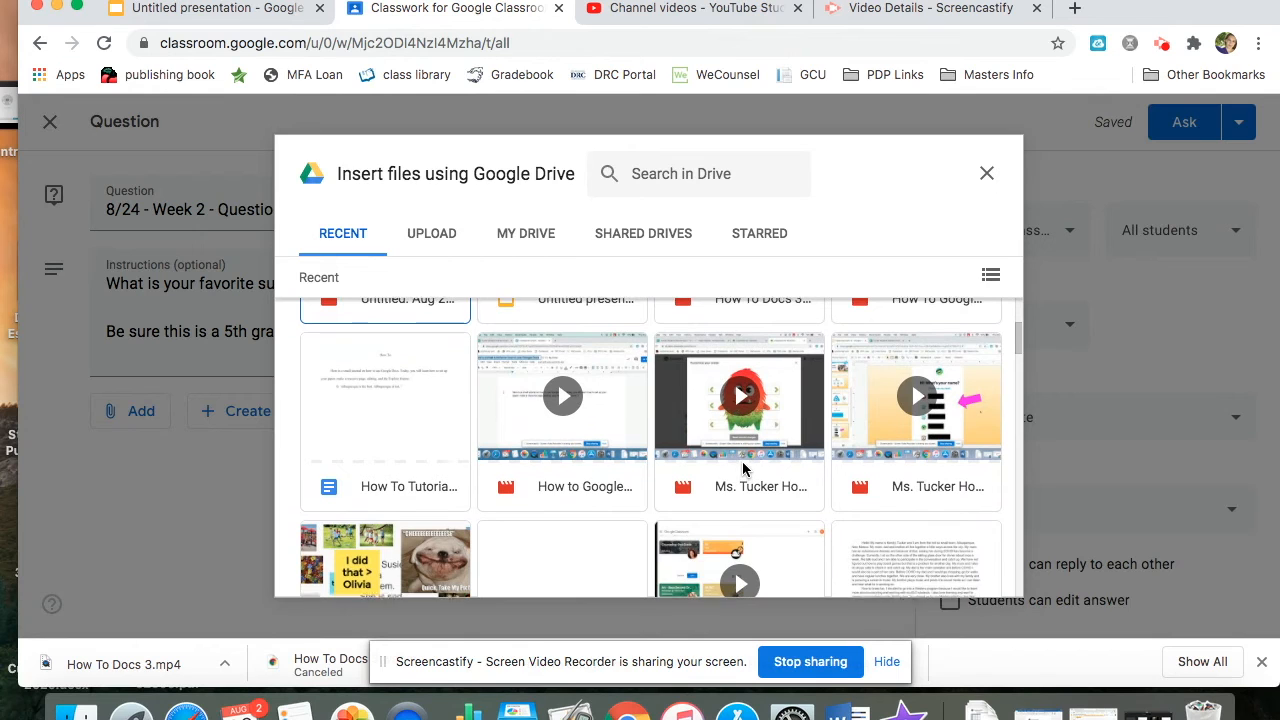
click(744, 467)
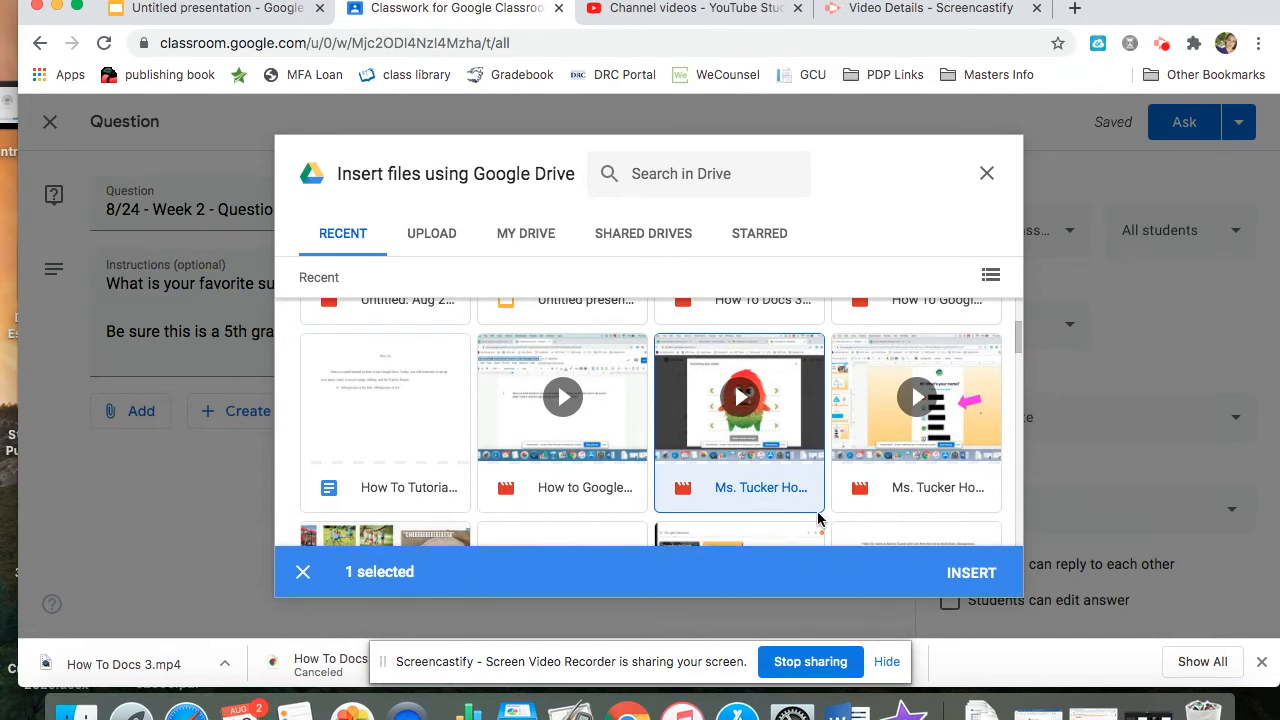
scroll(740, 410, up, 1)
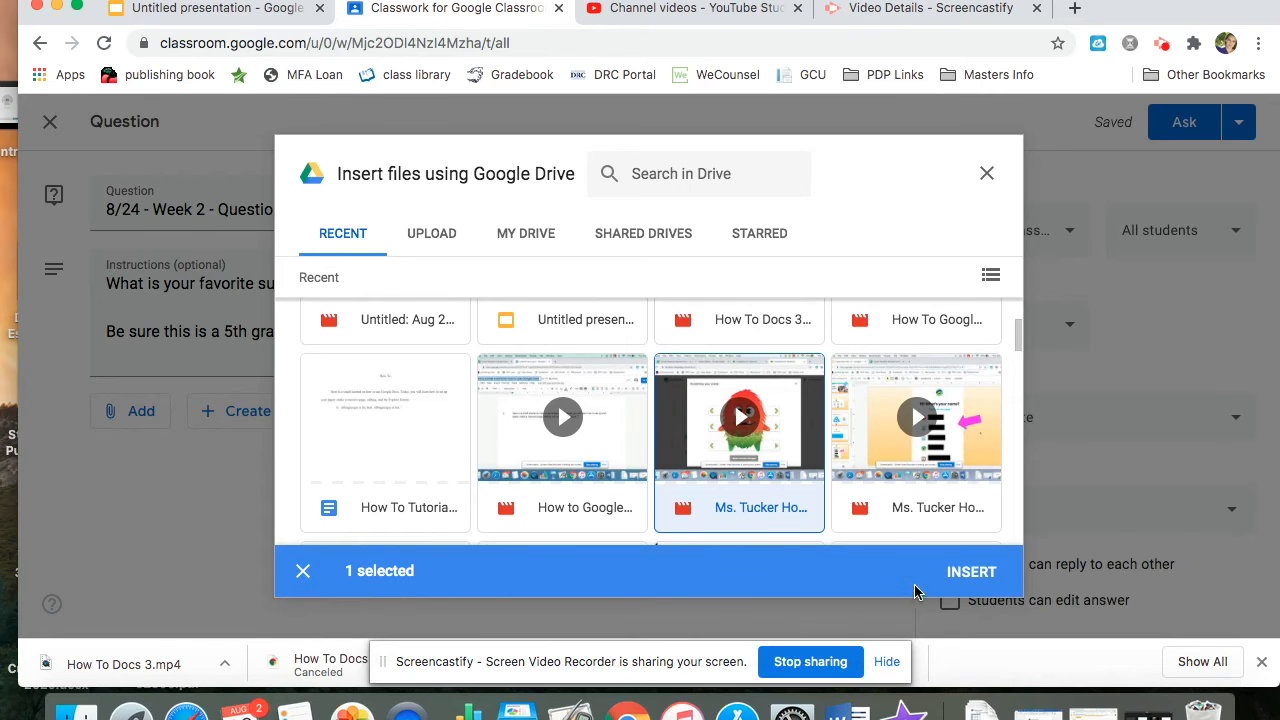
click(971, 576)
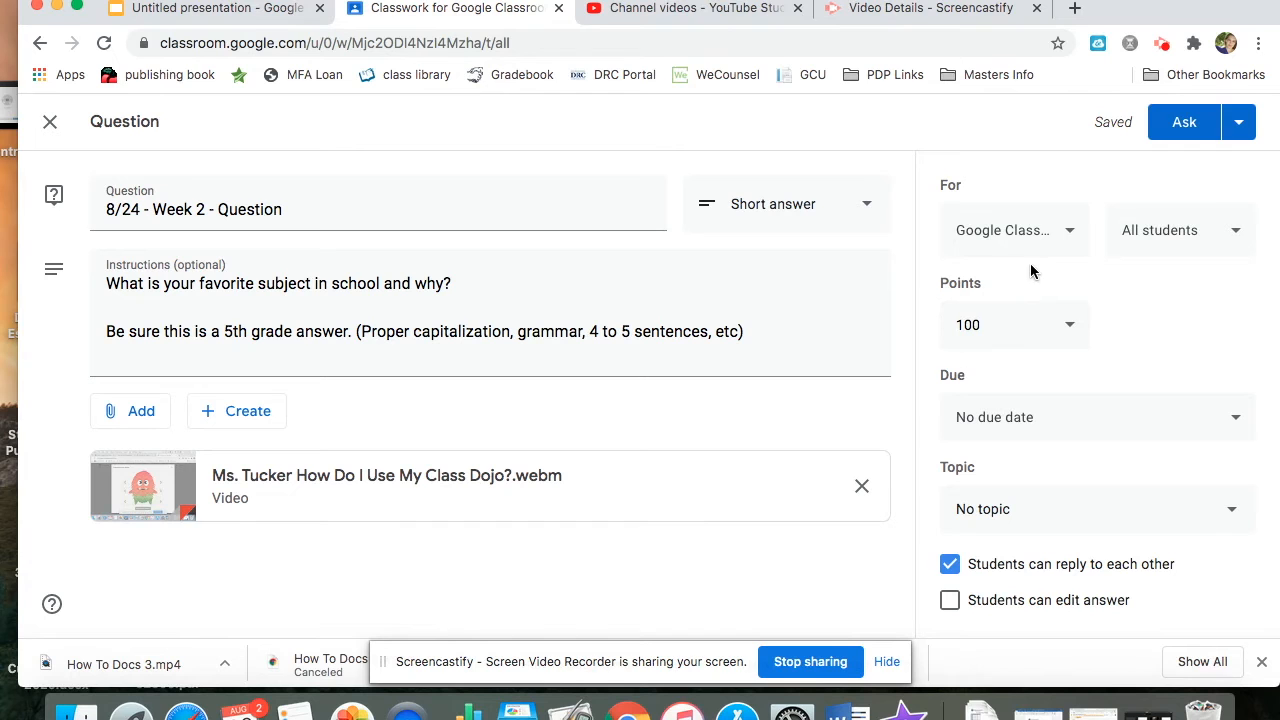
Step: Review which classes and students the question can be assigned to, leaving the current selection as it is
click(1068, 236)
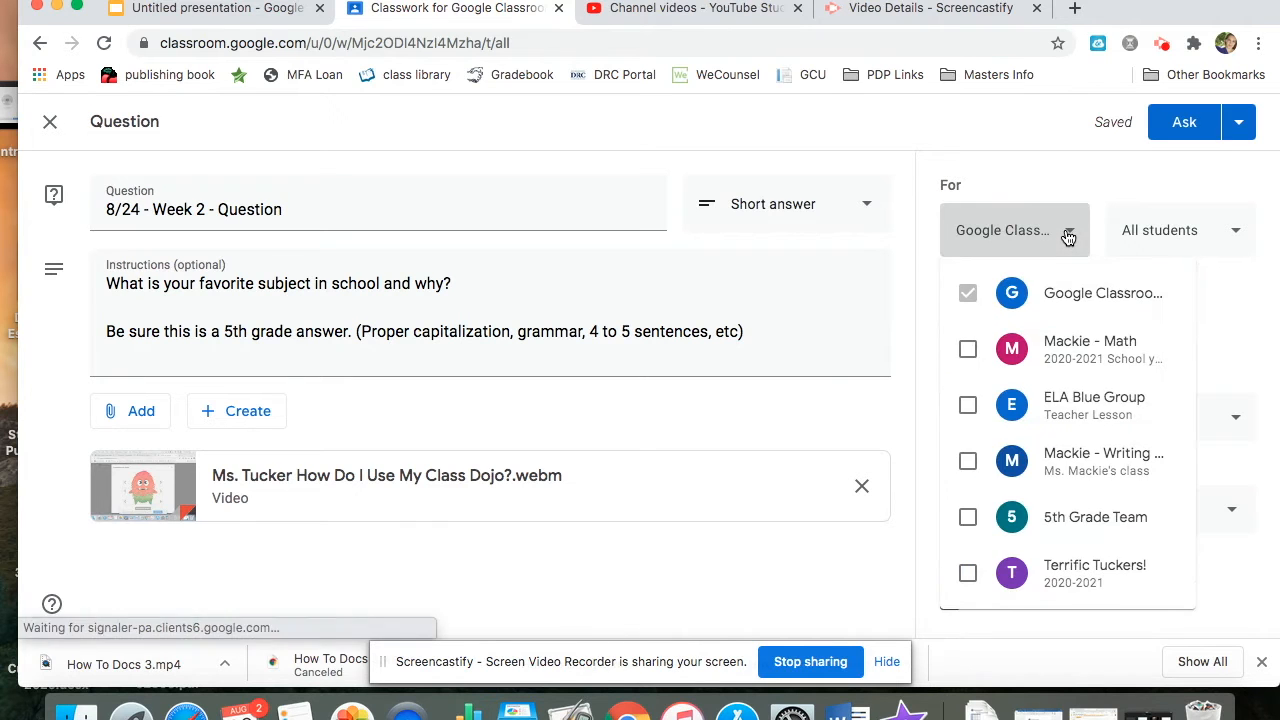
click(1066, 234)
click(1234, 236)
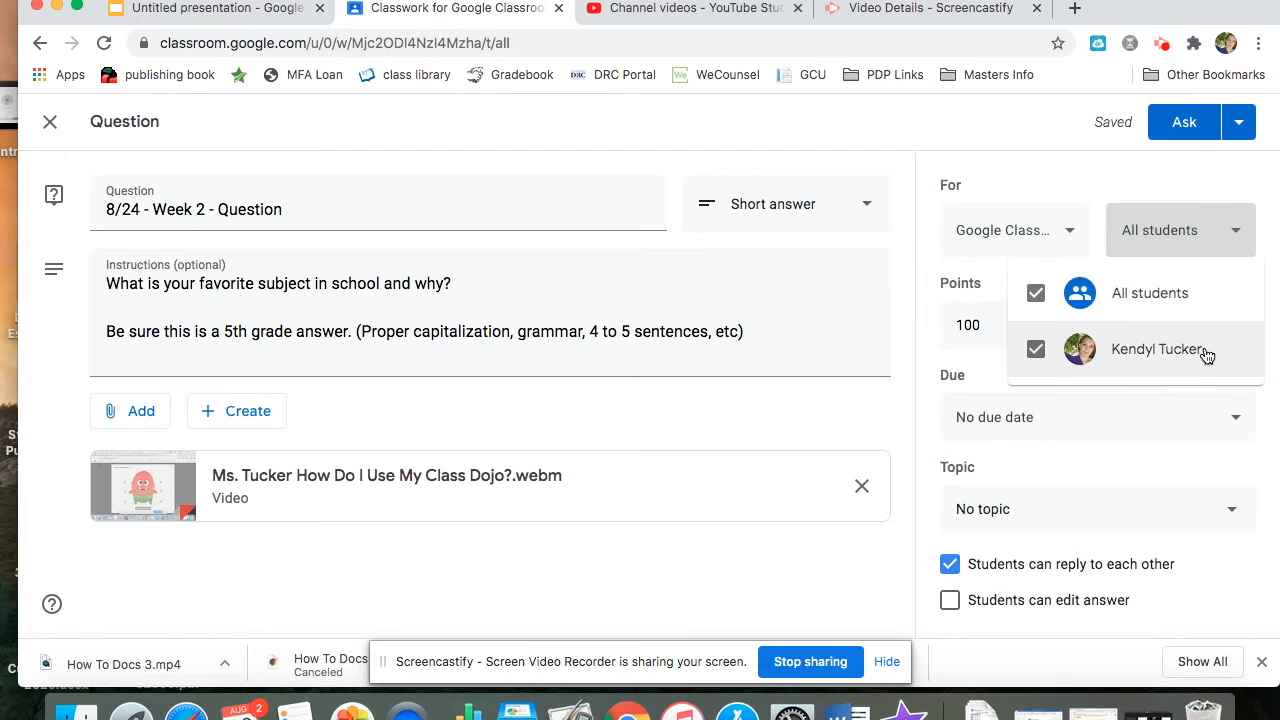
click(1238, 244)
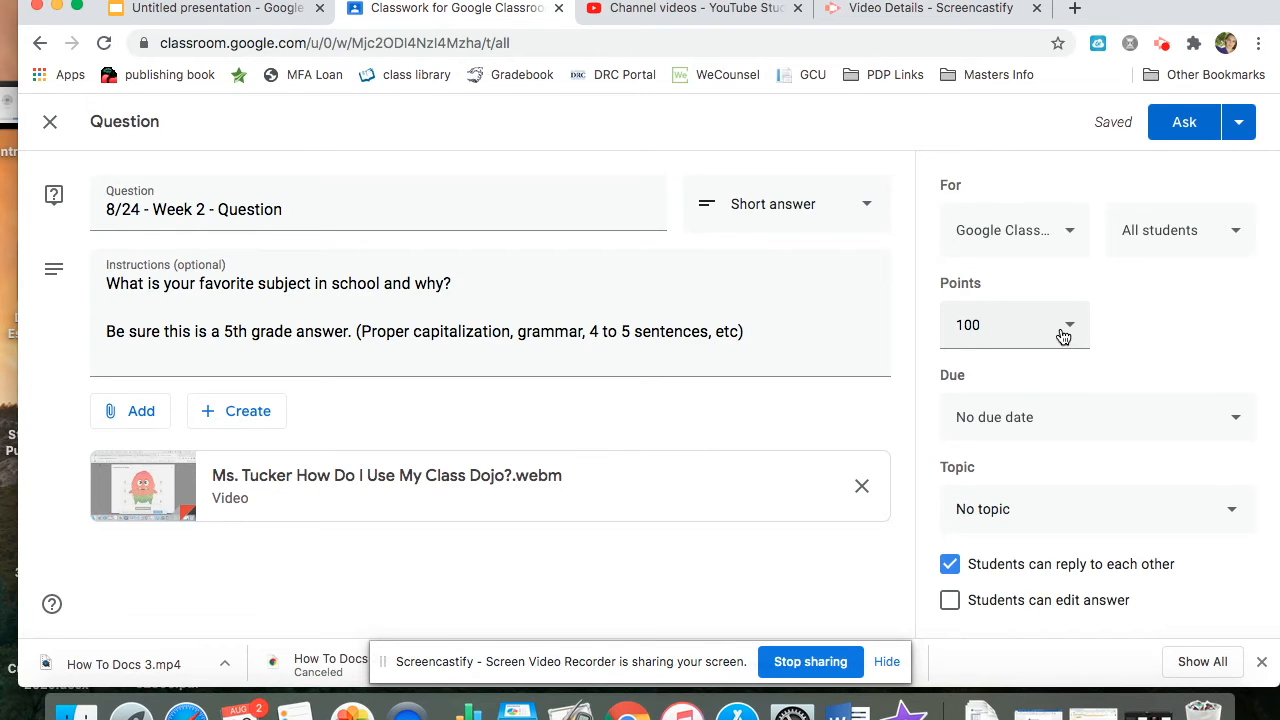
Step: Set the question's point value to 5
click(1015, 319)
key(BackSpace)
key(BackSpace)
key(BackSpace)
text(5)
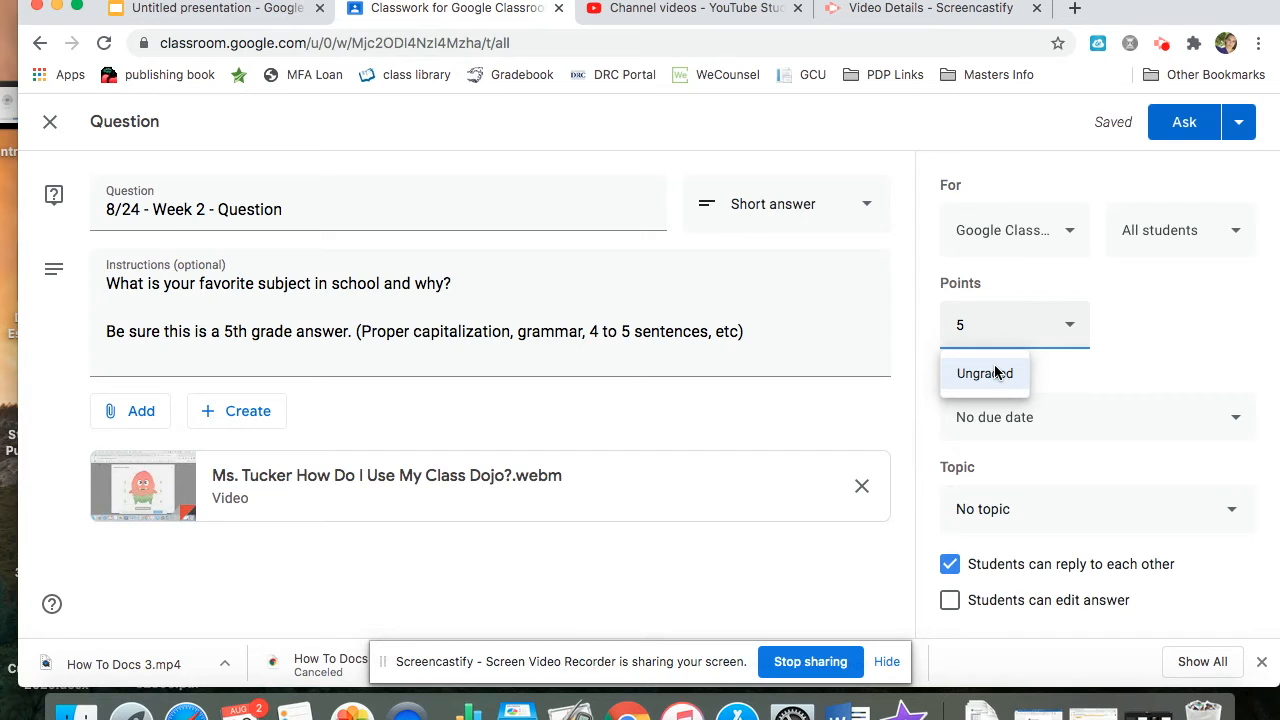
click(1172, 339)
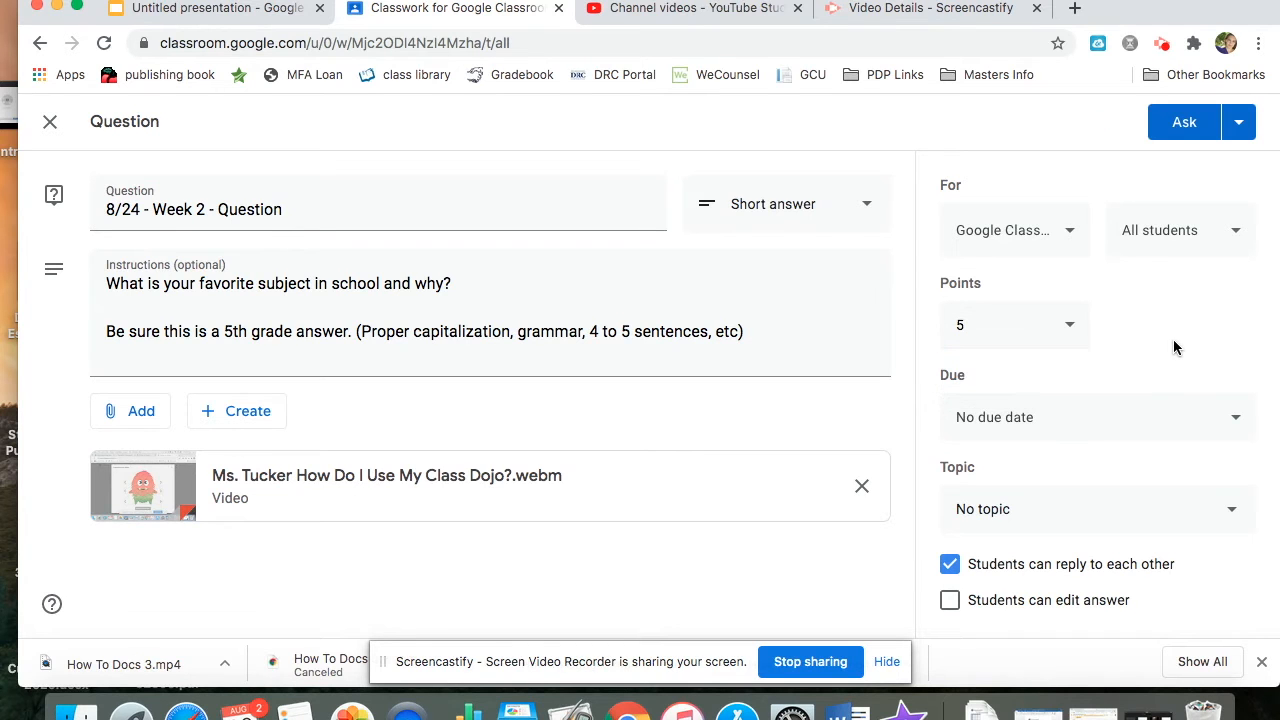
Step: Set the question's due date to Aug 28, 2020 and its due time to 3:00 PM
click(1131, 419)
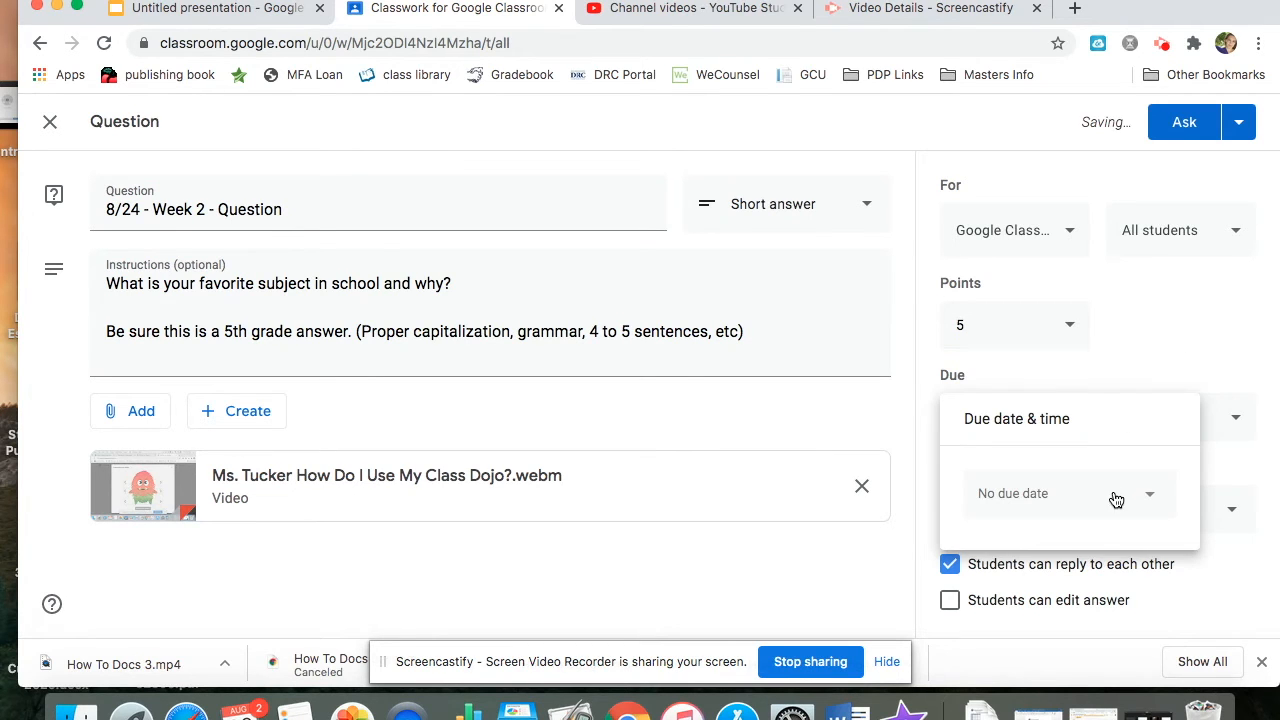
click(1061, 487)
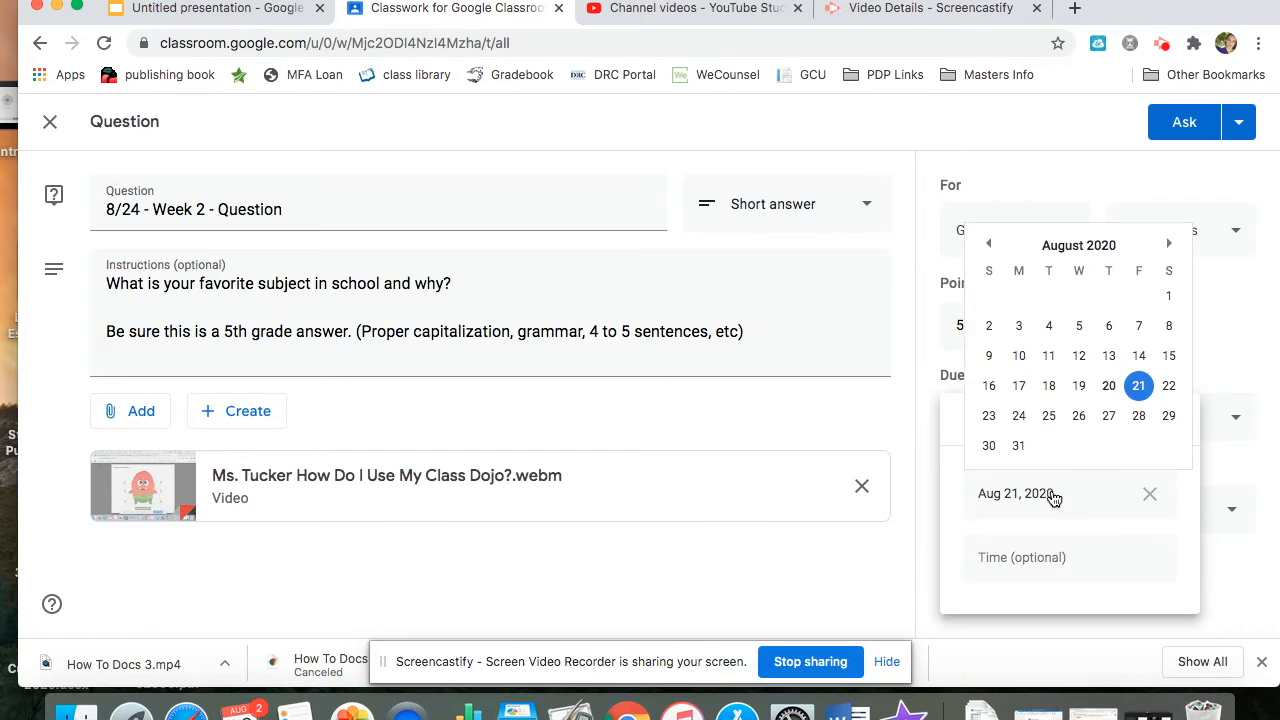
click(1142, 416)
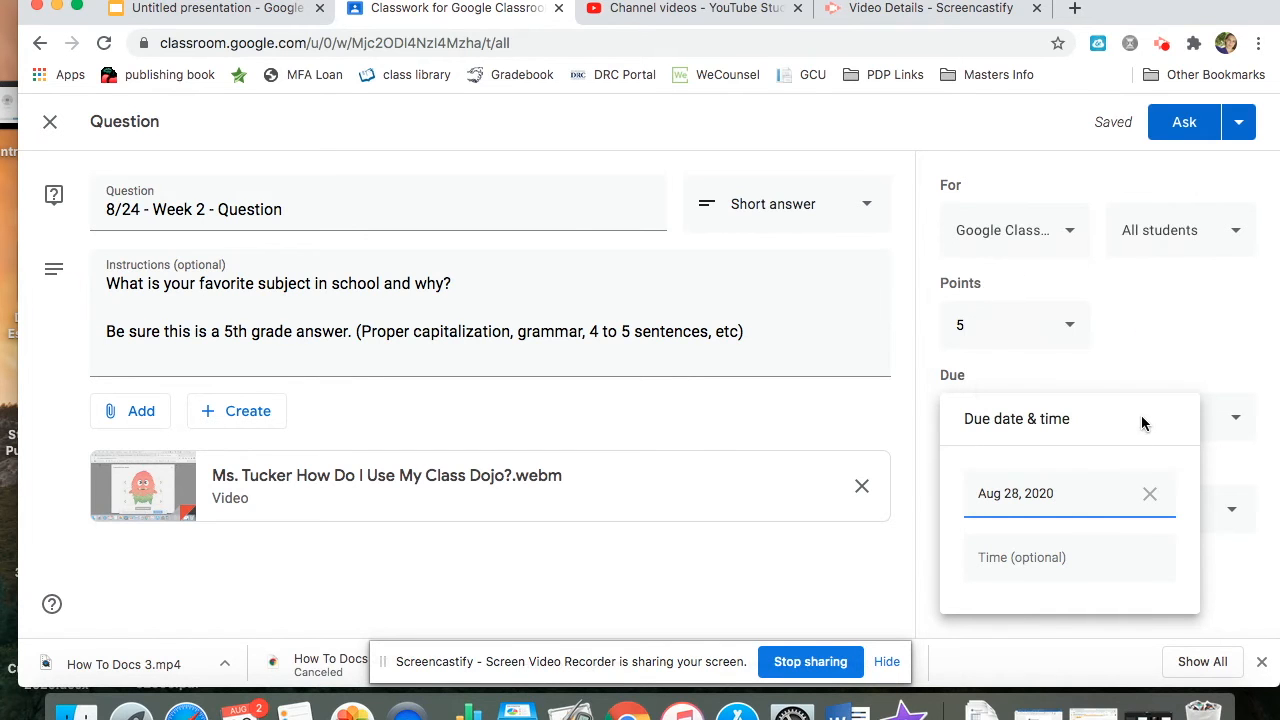
click(1058, 549)
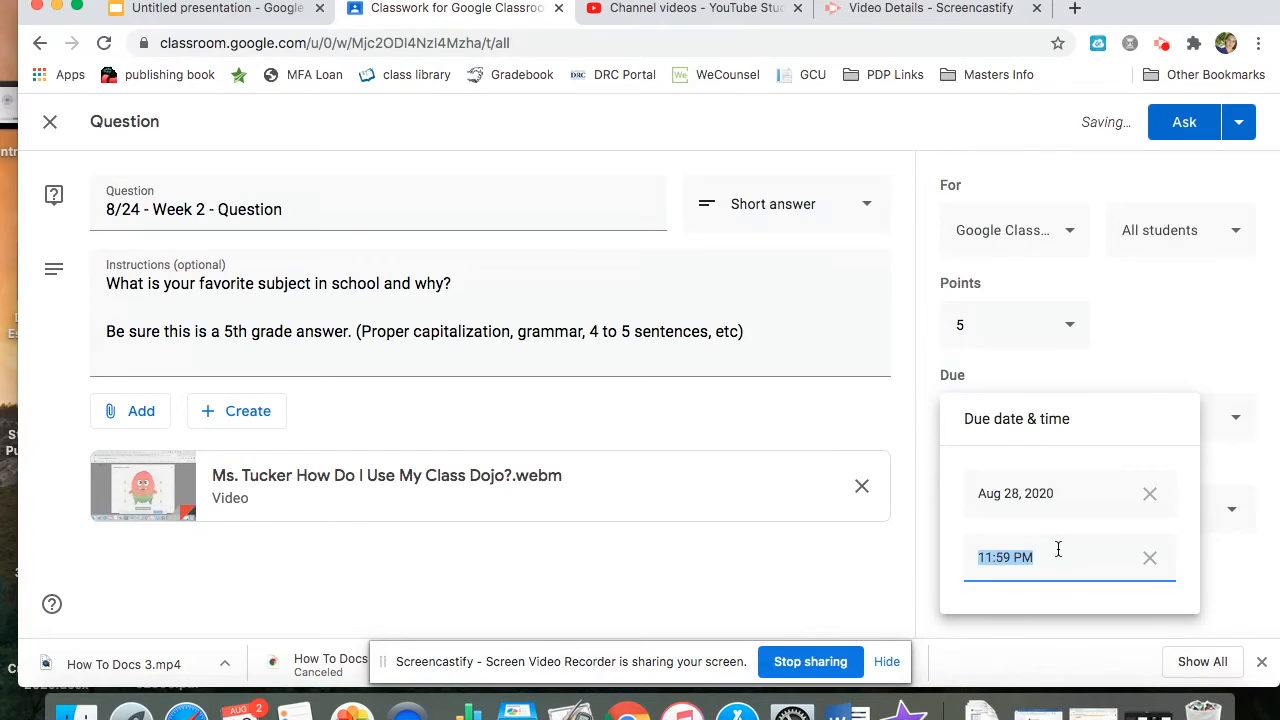
text(3:00pm)
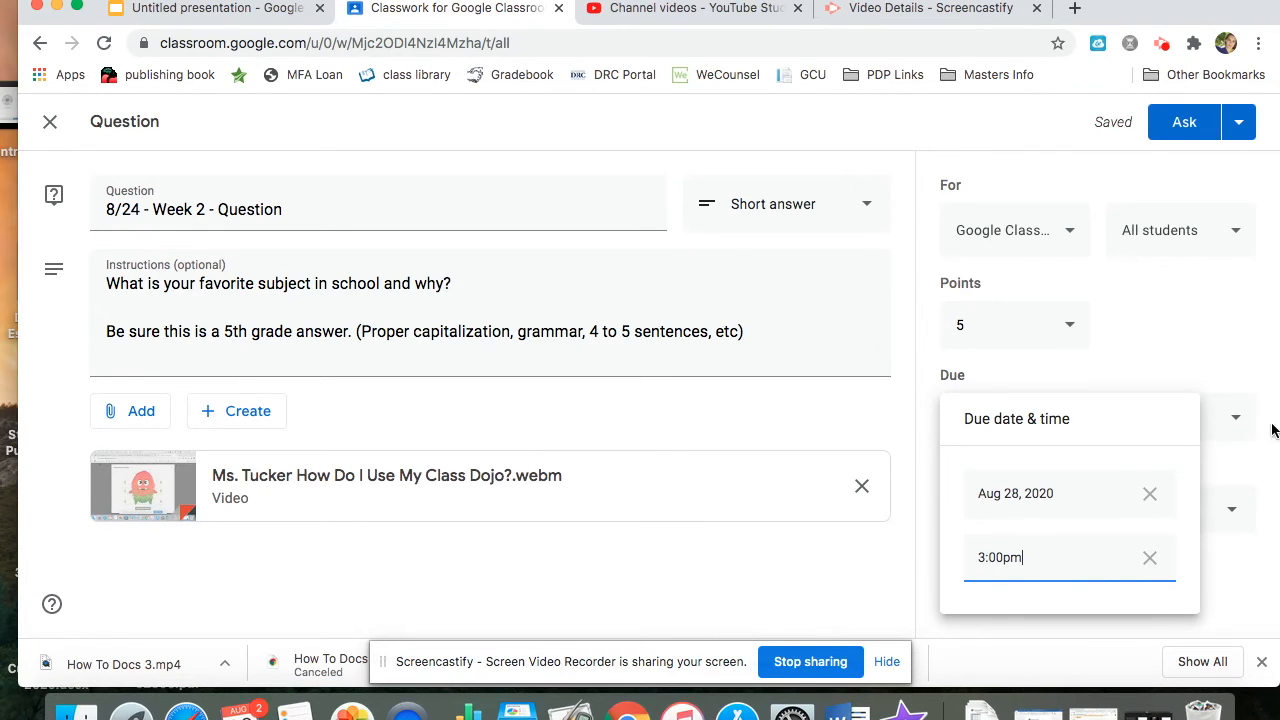
click(1244, 364)
Step: Create a new topic named "Beginning of the Year" for the question, correcting the misspelled first word
click(1111, 519)
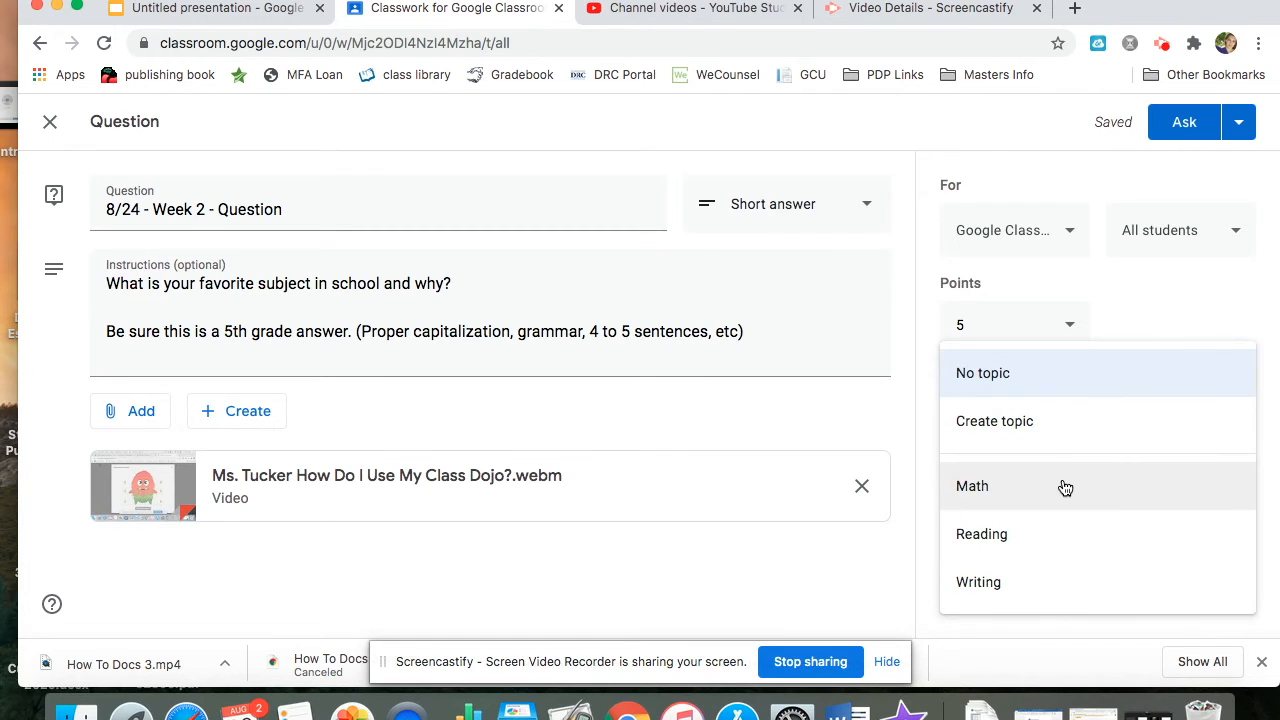
click(1067, 427)
text(Begining of the)
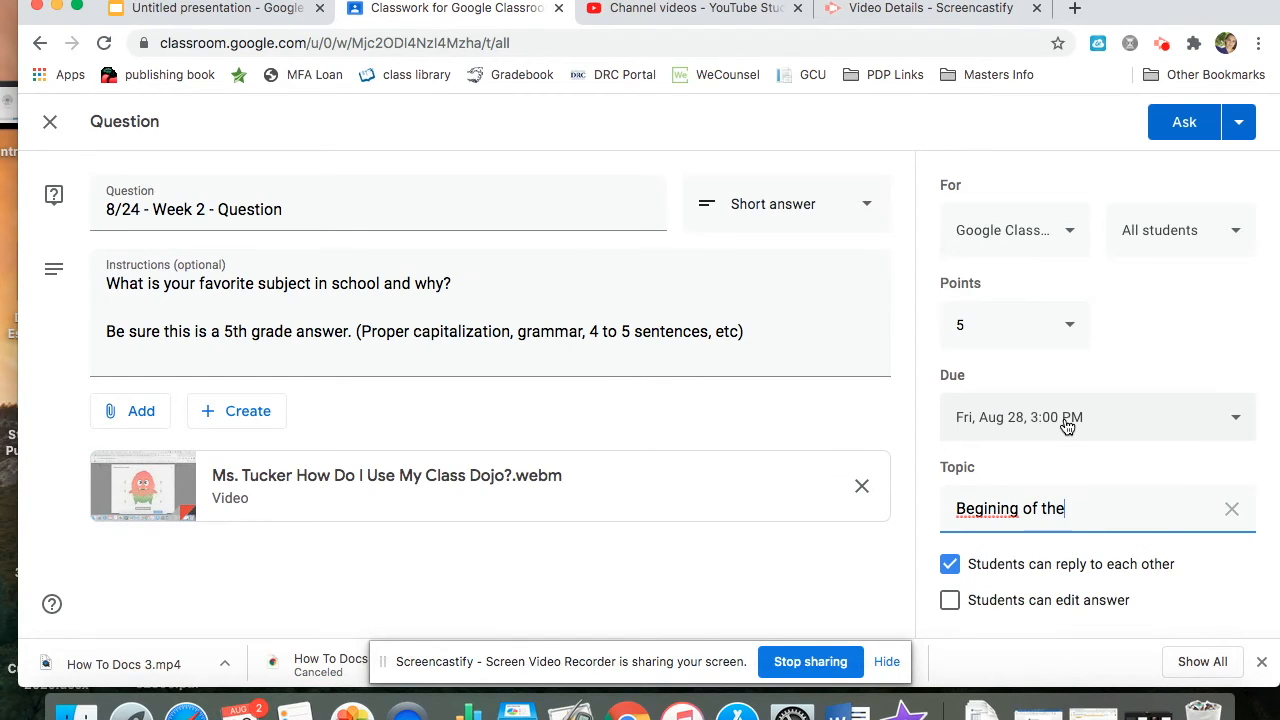
text( Year)
right_click(1005, 510)
click(1058, 298)
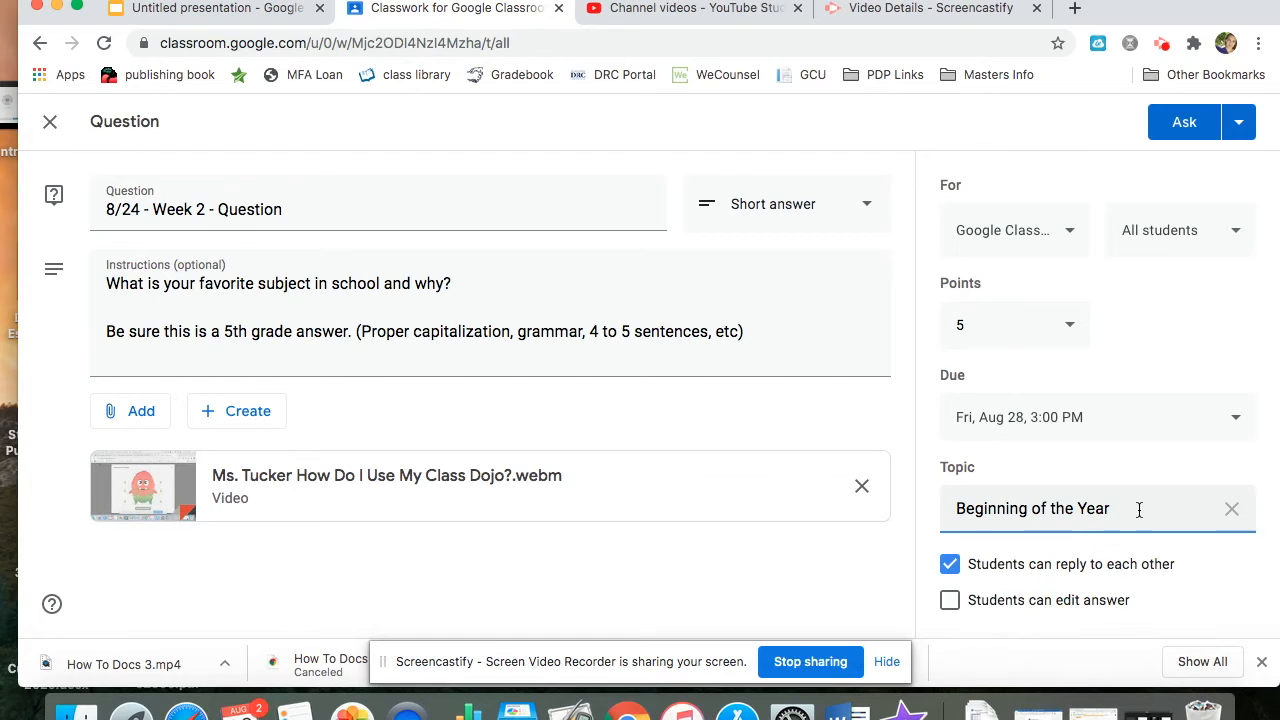
Step: Turn off the option letting students reply to each other, and turn it back on
scroll(1137, 505, down, 1)
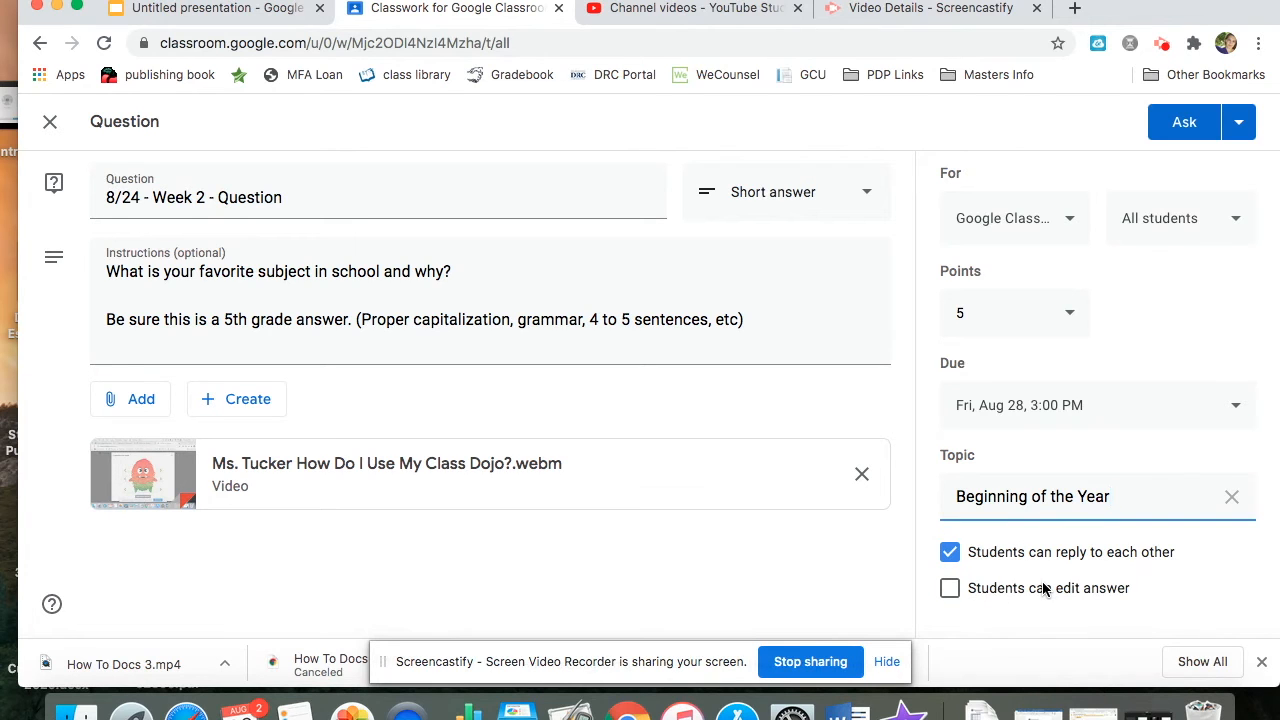
click(950, 556)
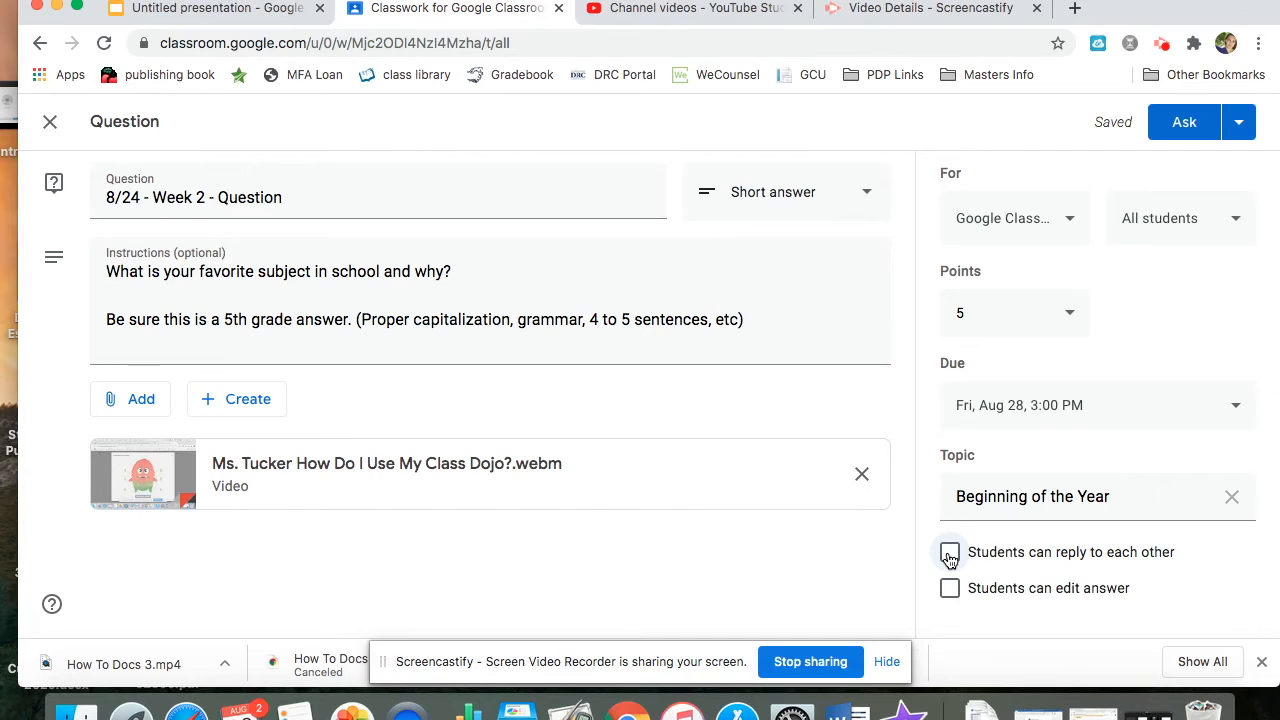
click(950, 556)
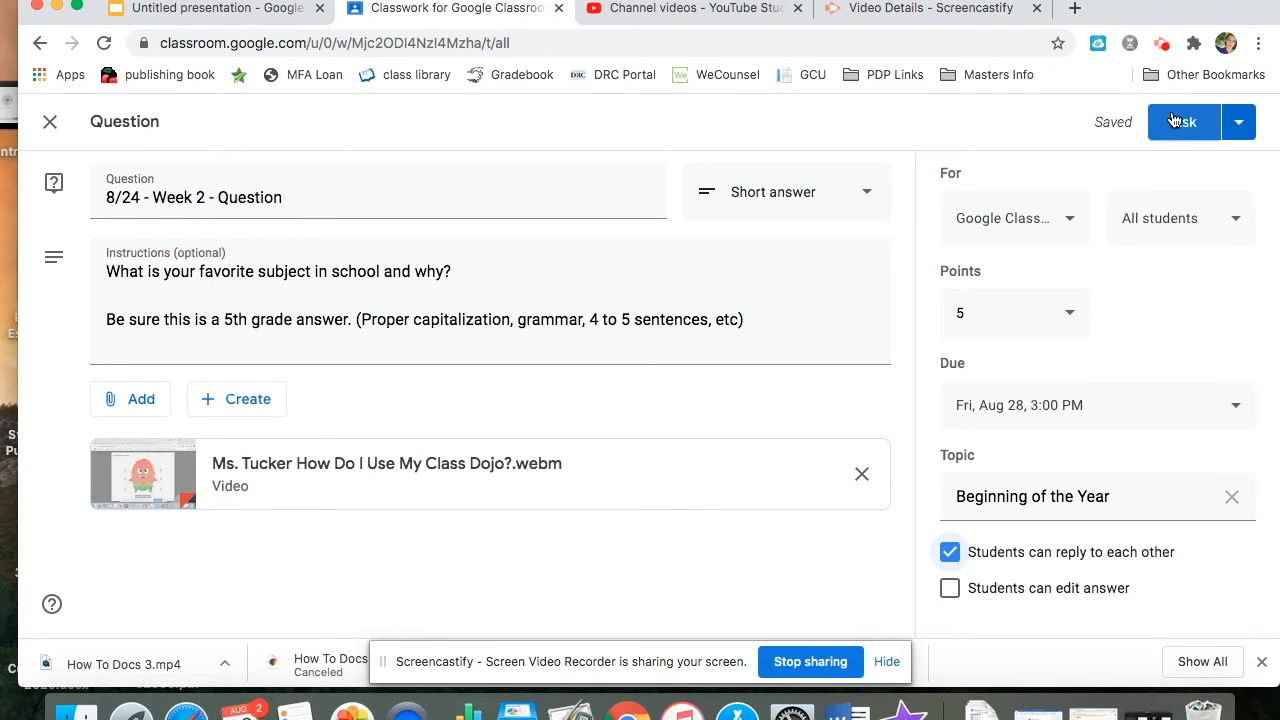
Step: Check the alternative posting options, post the question to the class and locate it in the classwork list
click(1237, 122)
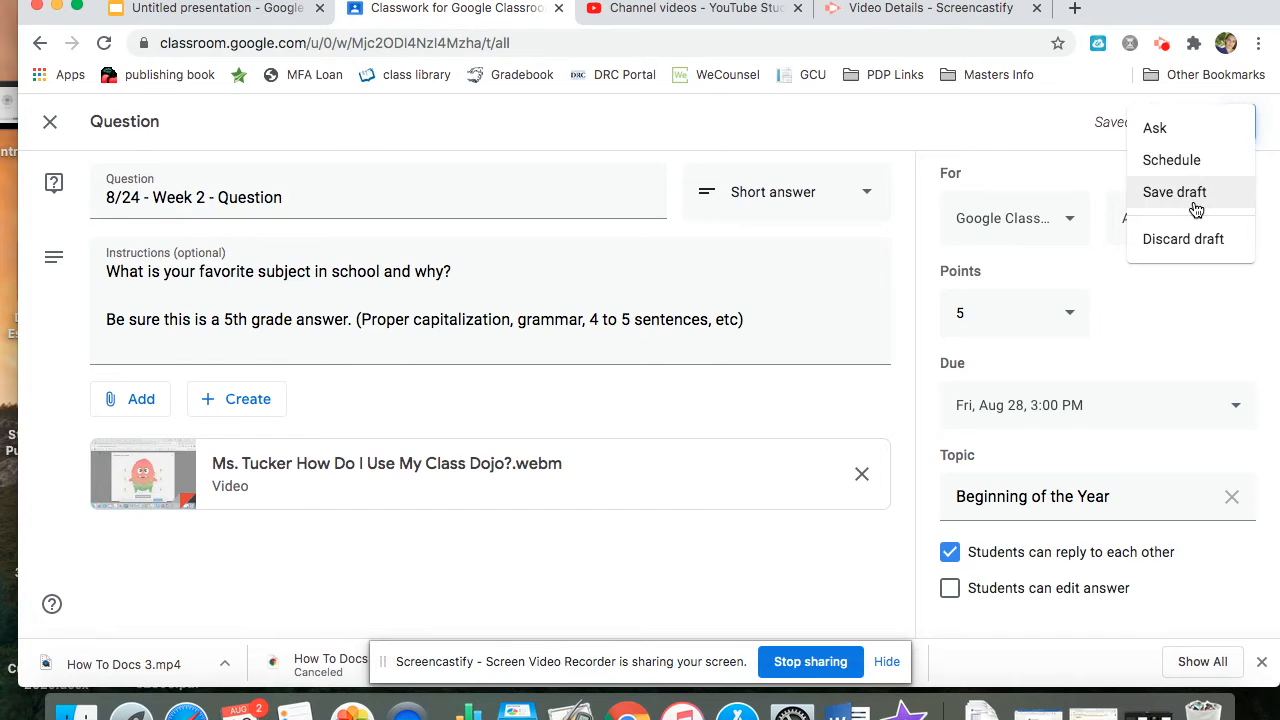
click(1095, 187)
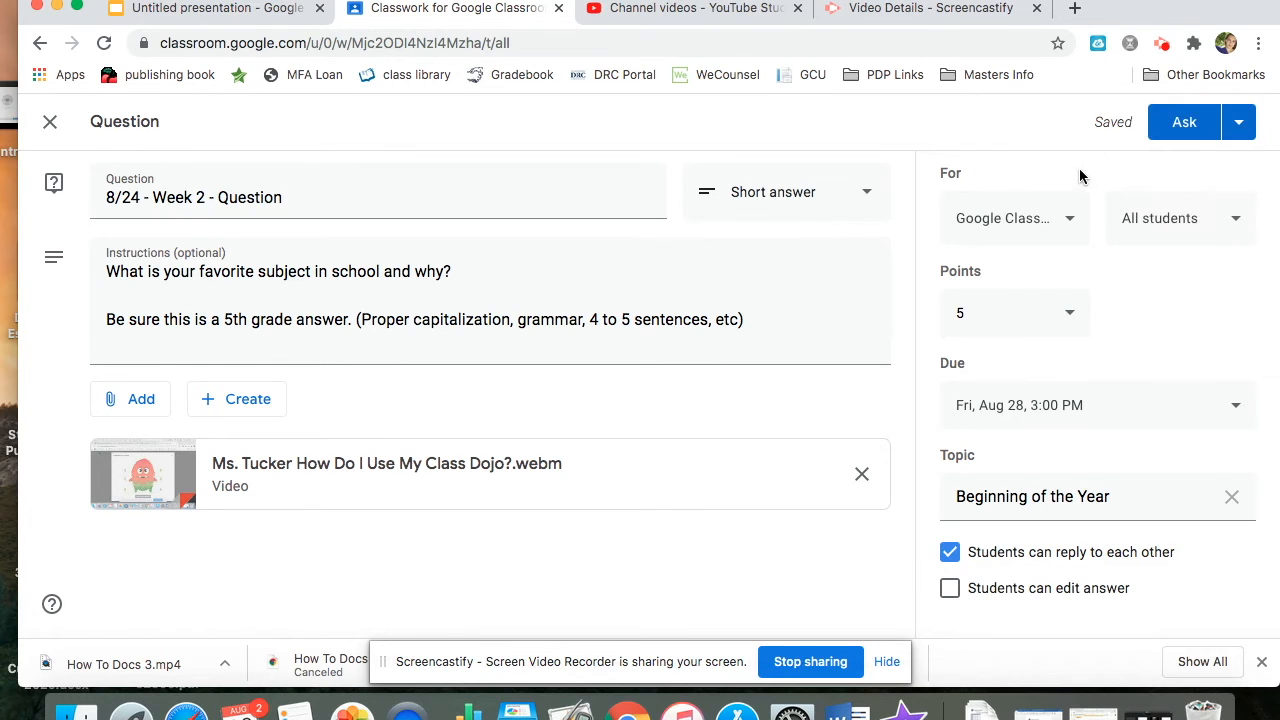
click(1176, 123)
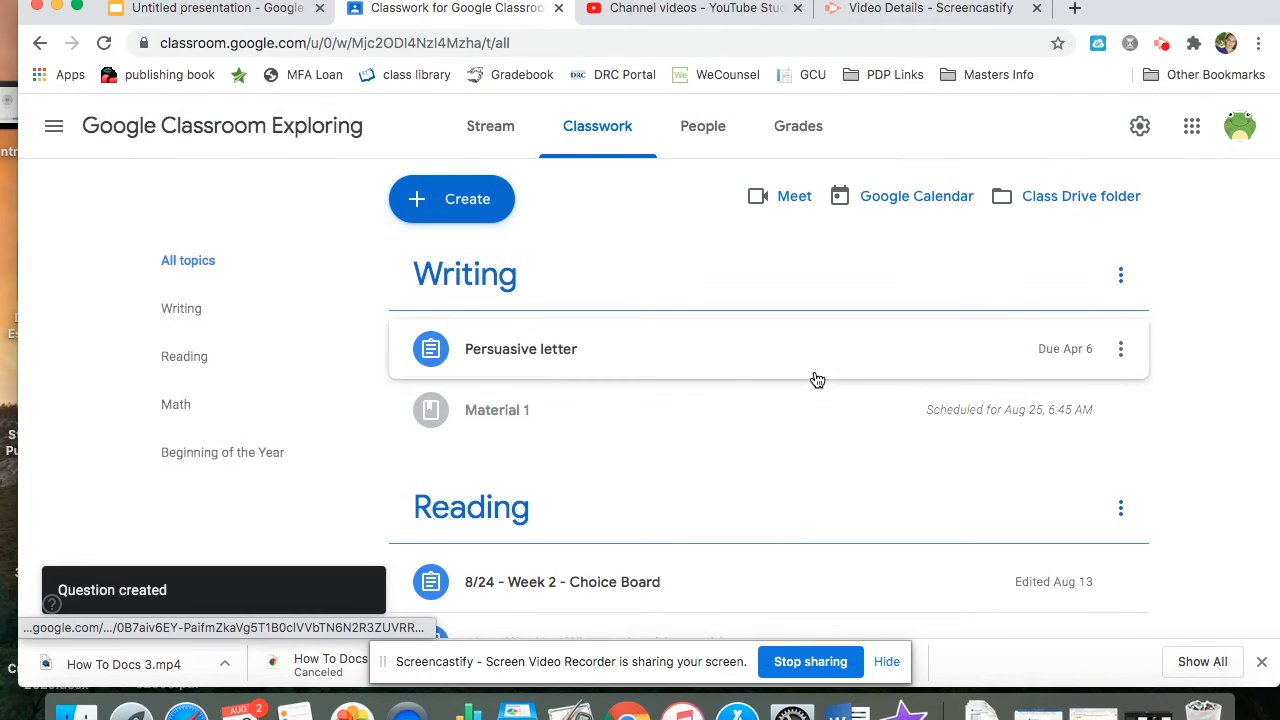
scroll(663, 390, down, 5)
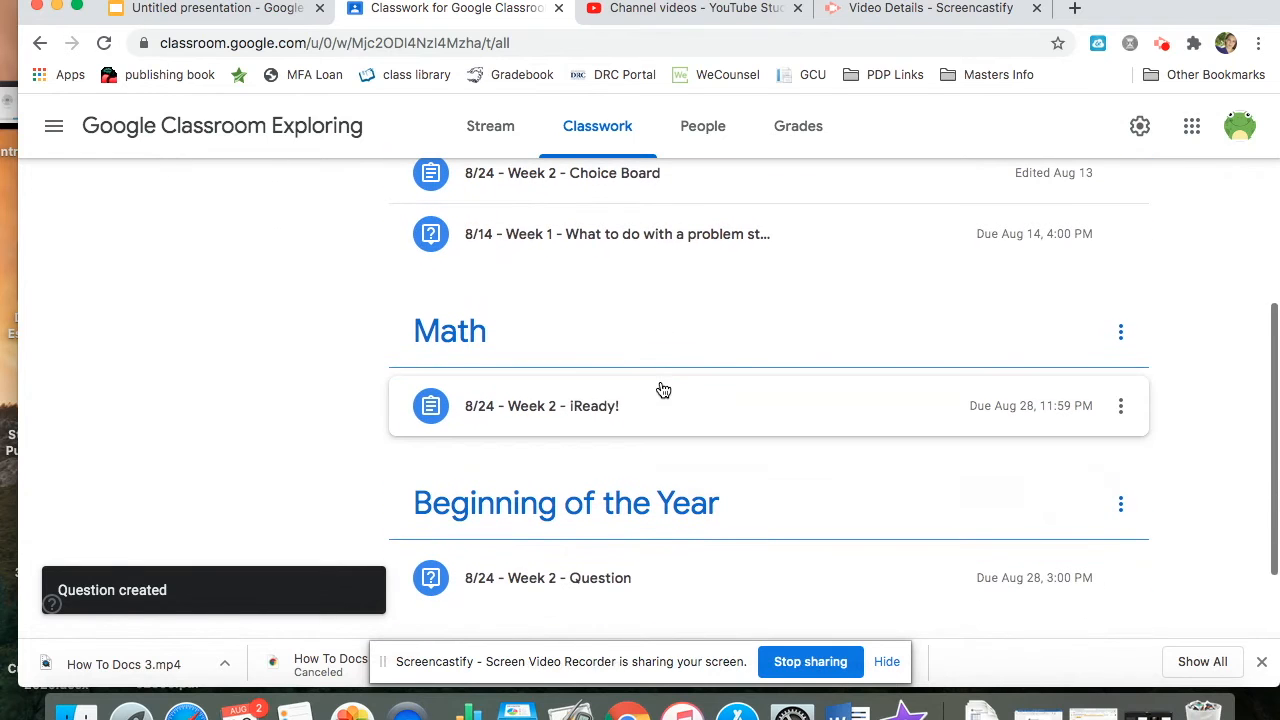
scroll(580, 402, down, 2)
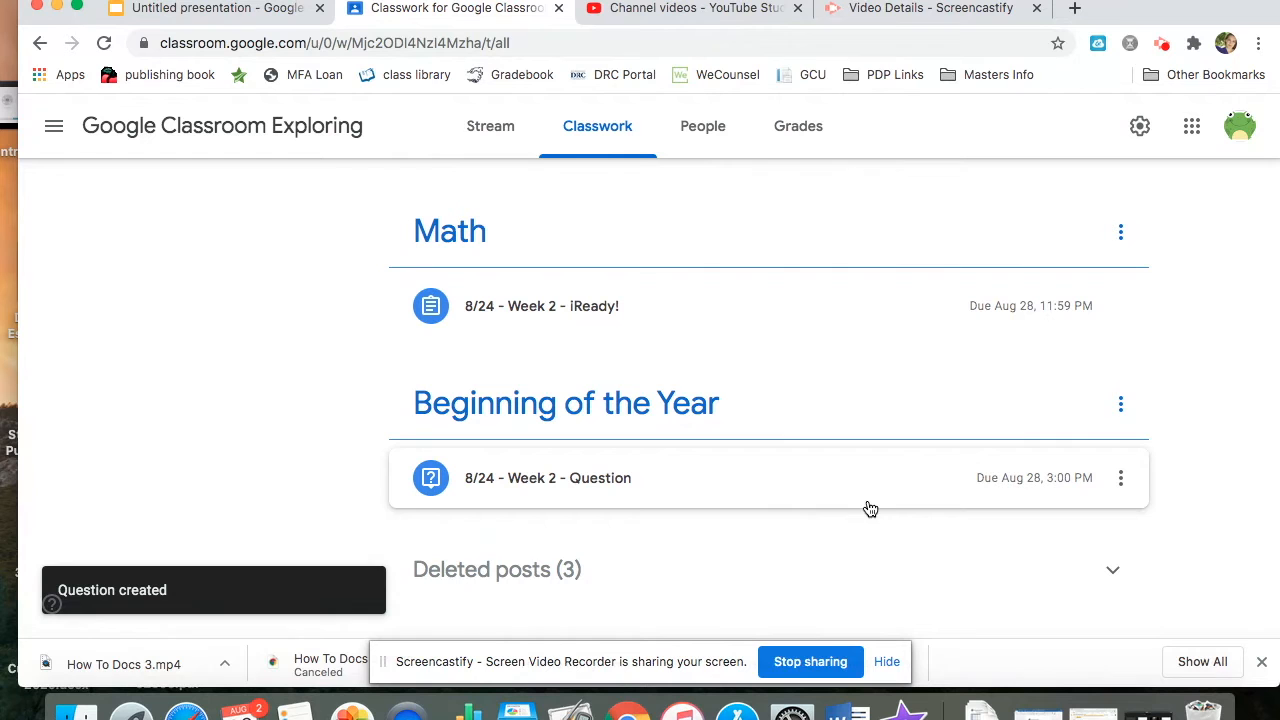
scroll(885, 513, up, 8)
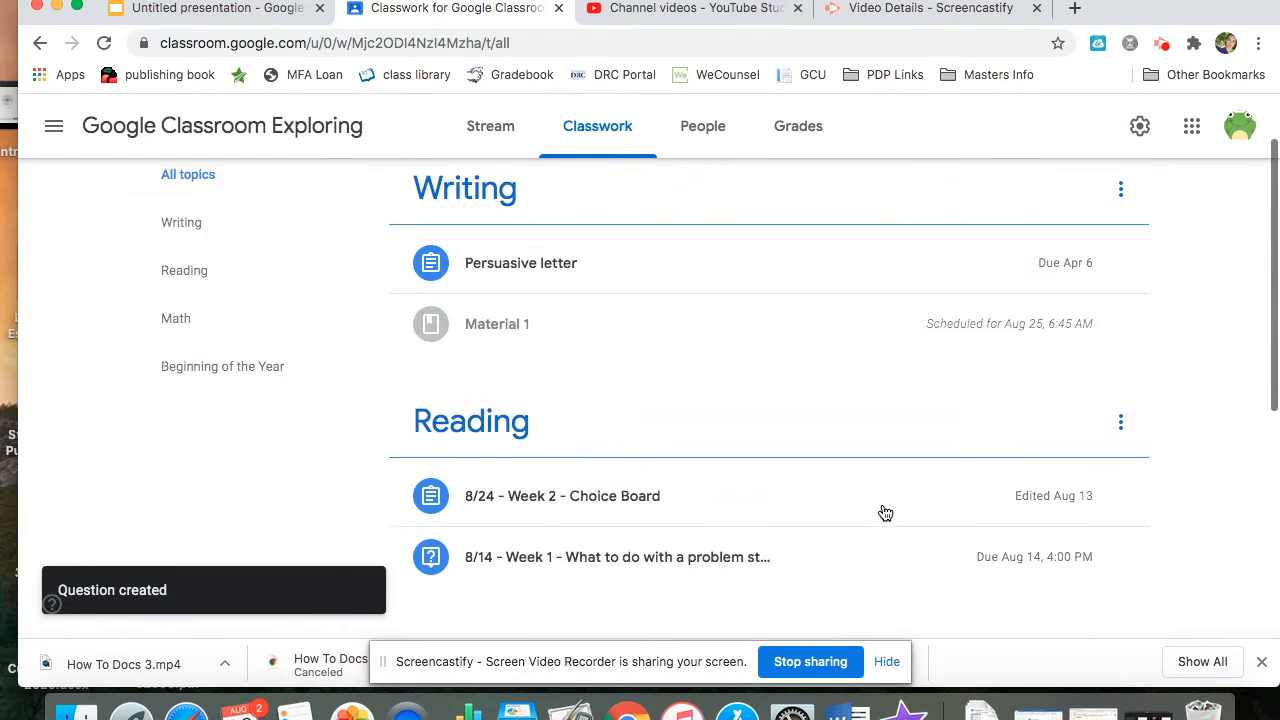
Step: Create a quiz assignment titled "8/24 - Week 2 - iReady Module 1- Quiz 1"
click(457, 200)
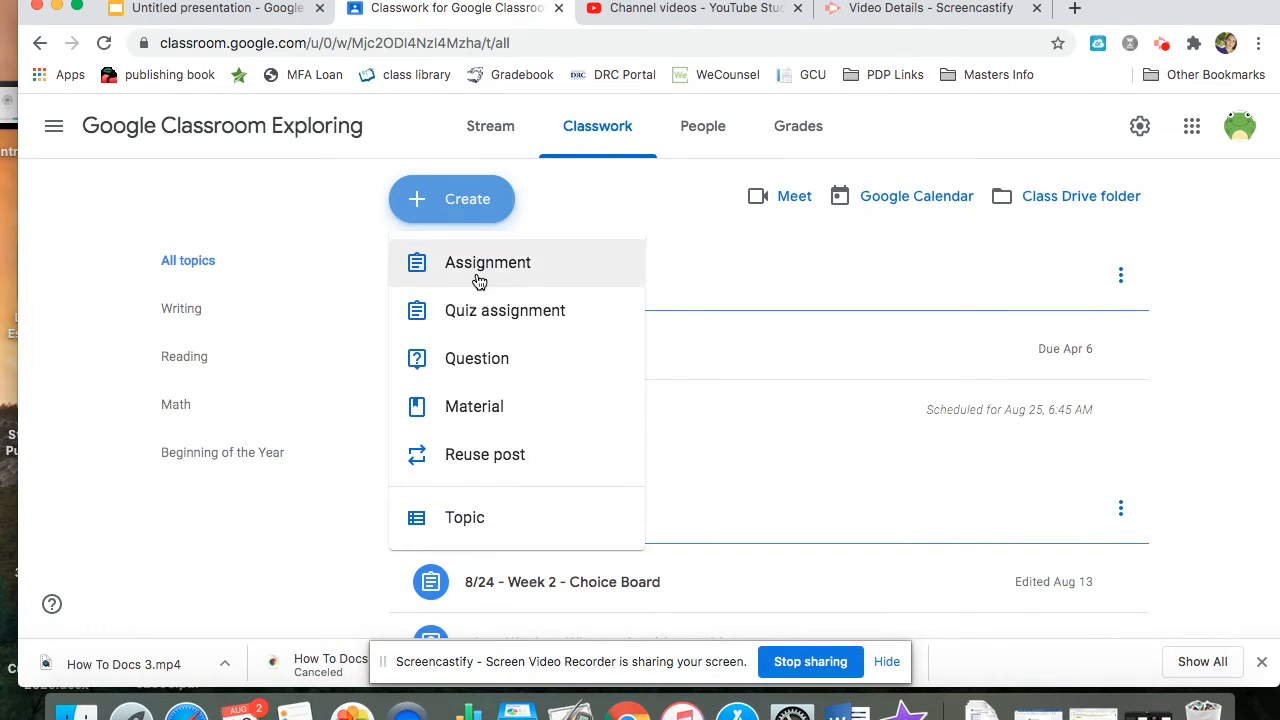
click(484, 314)
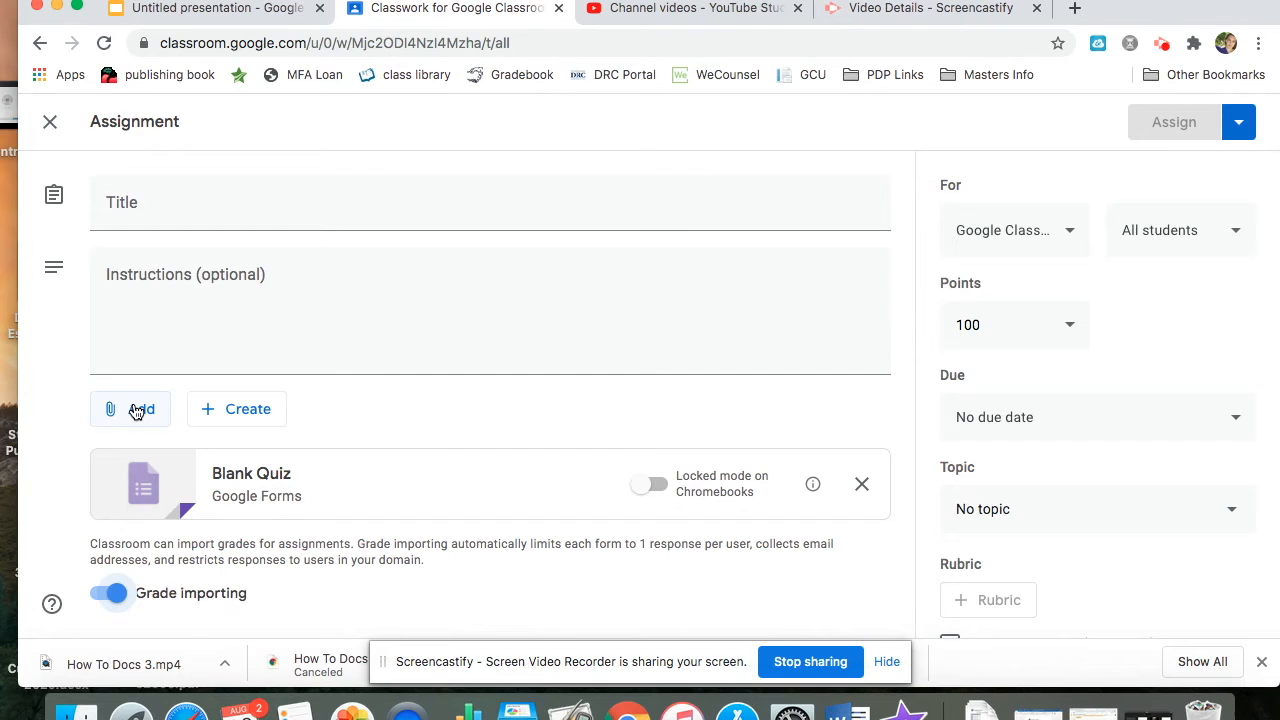
click(159, 209)
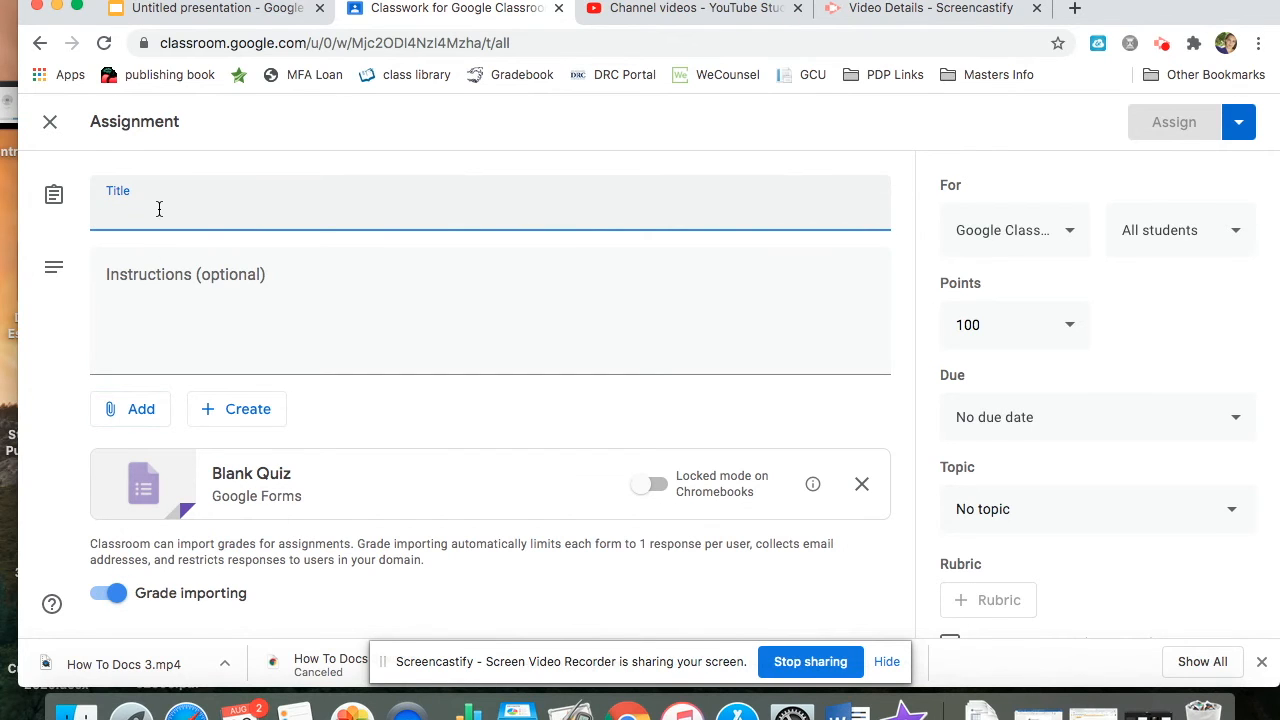
text(iRead)
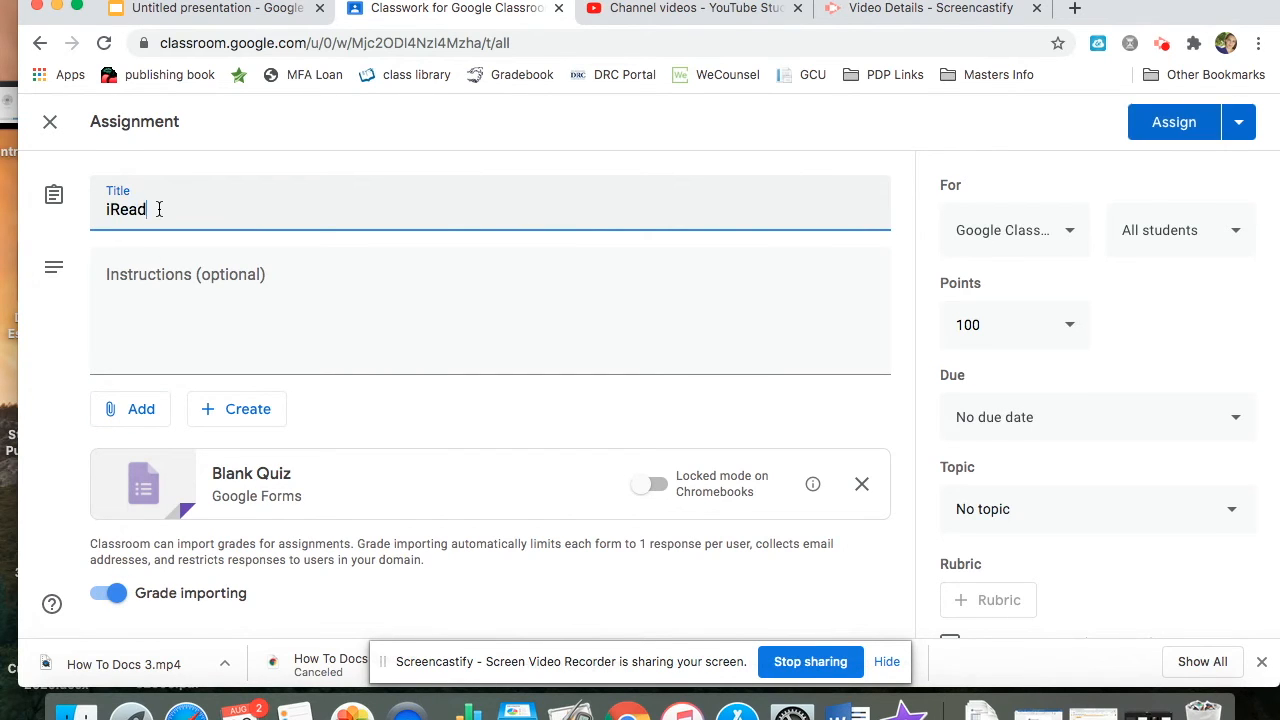
text(y Module 1- Quiz 1)
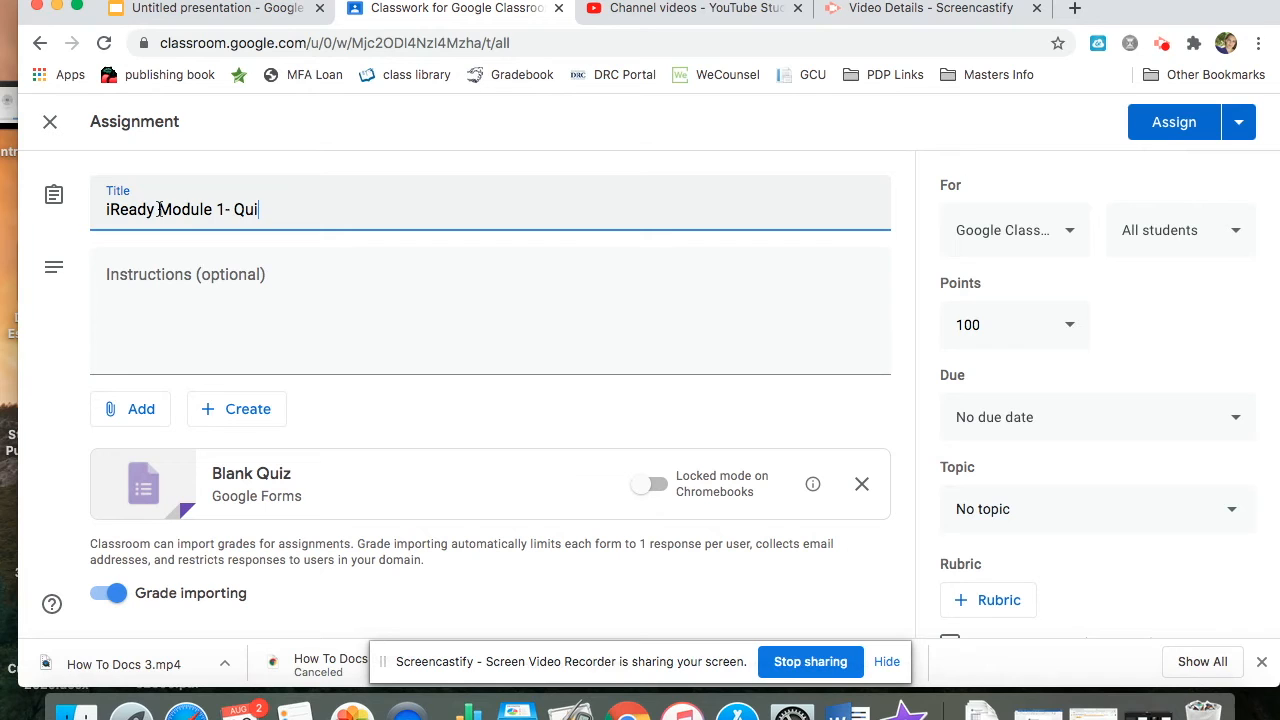
click(99, 209)
text(8/24)
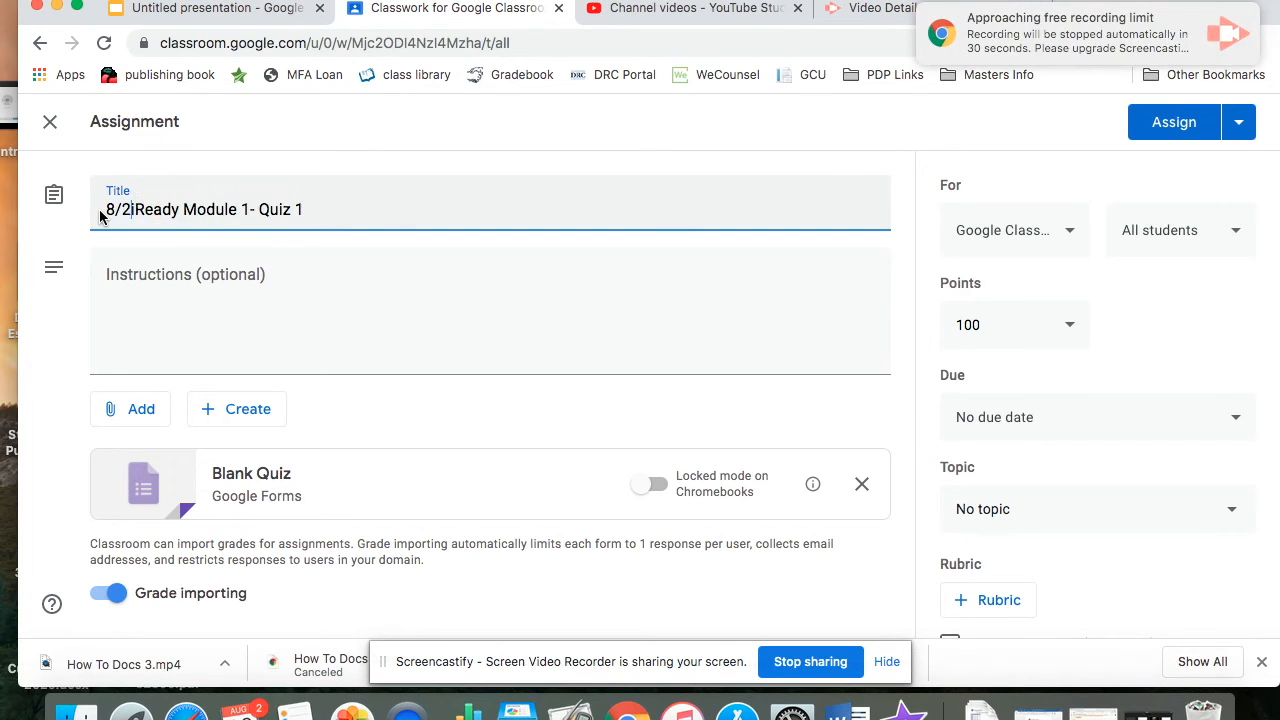
text( - W)
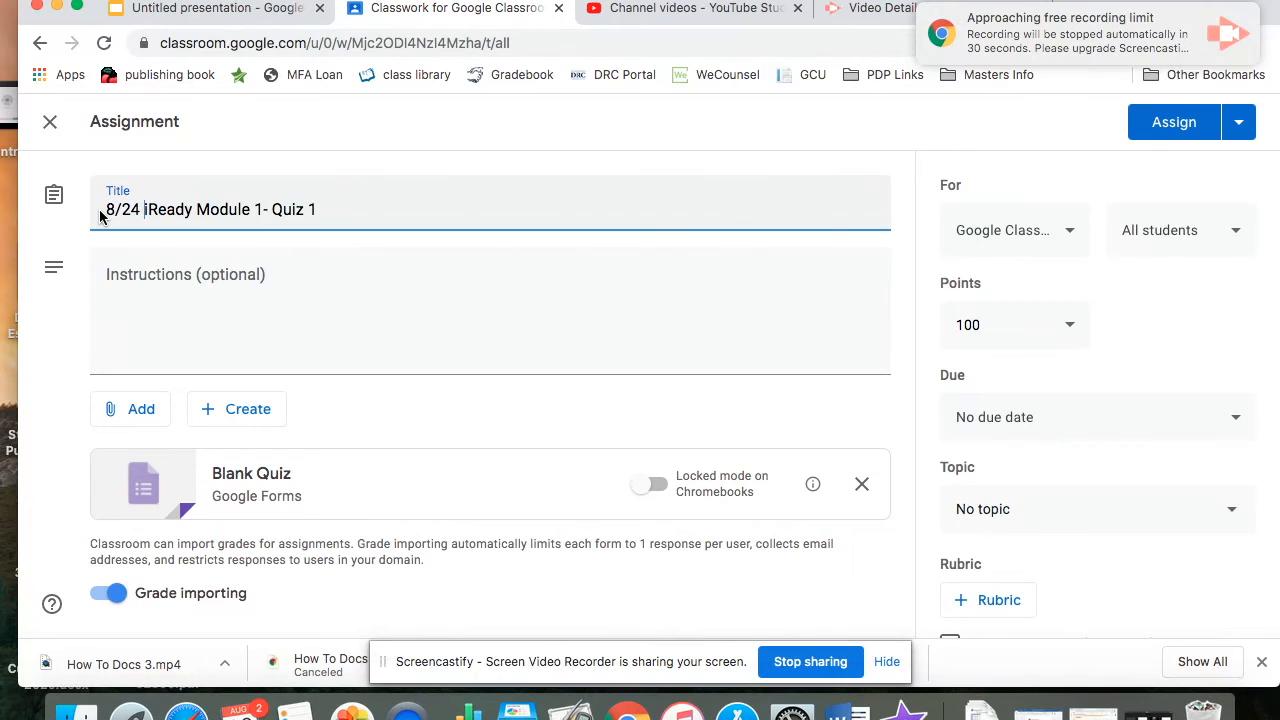
text(eek 2 -)
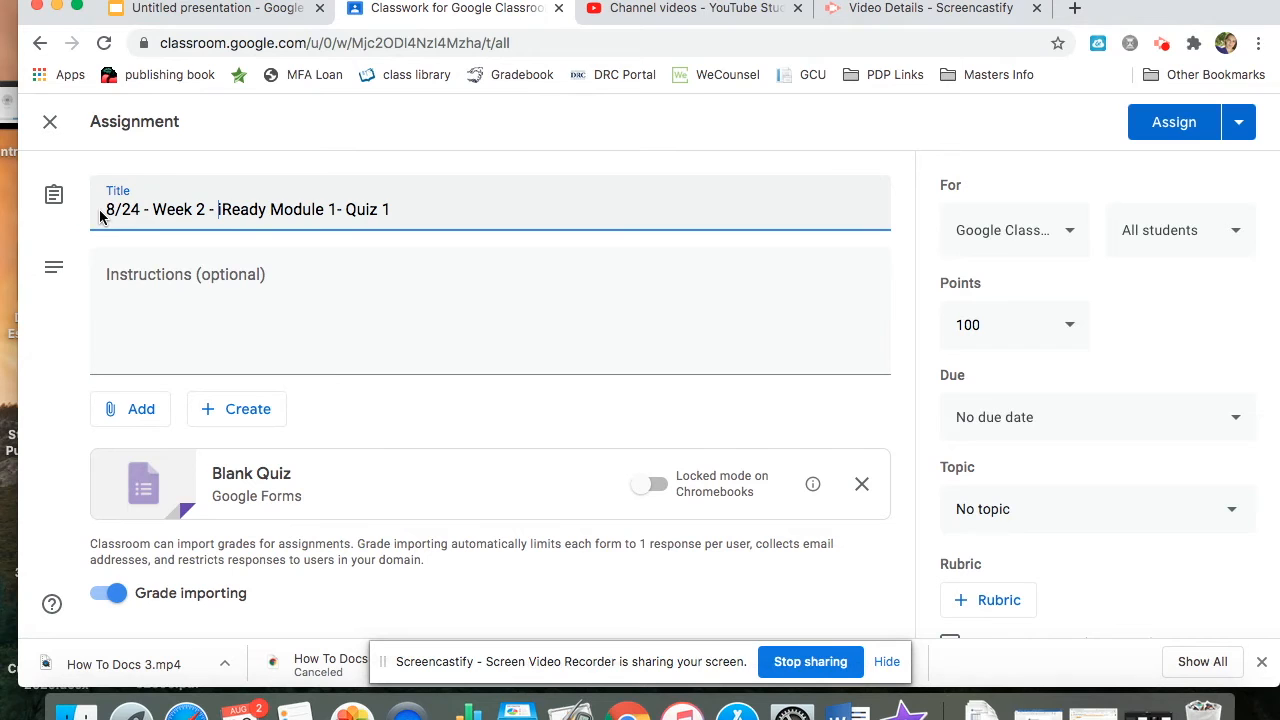
Step: Enter the quiz assignment's instructions as "Please take this quiz by Friday."
click(109, 273)
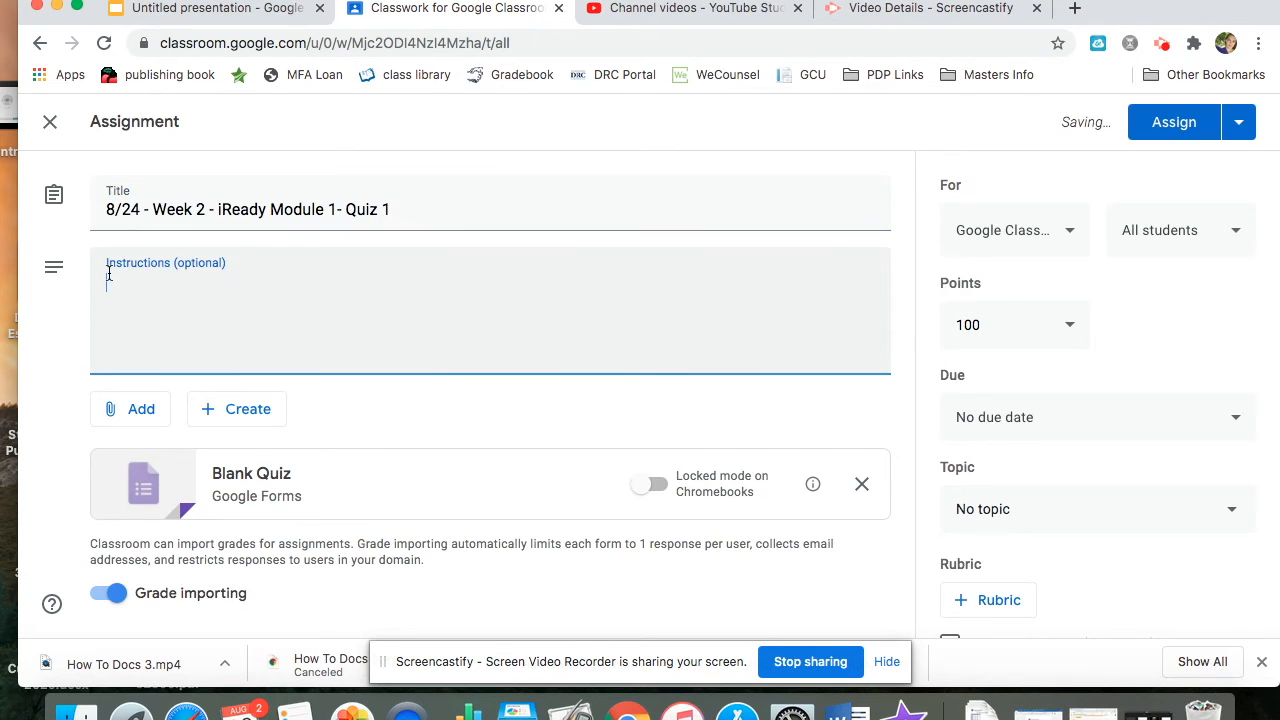
text(Please take thi)
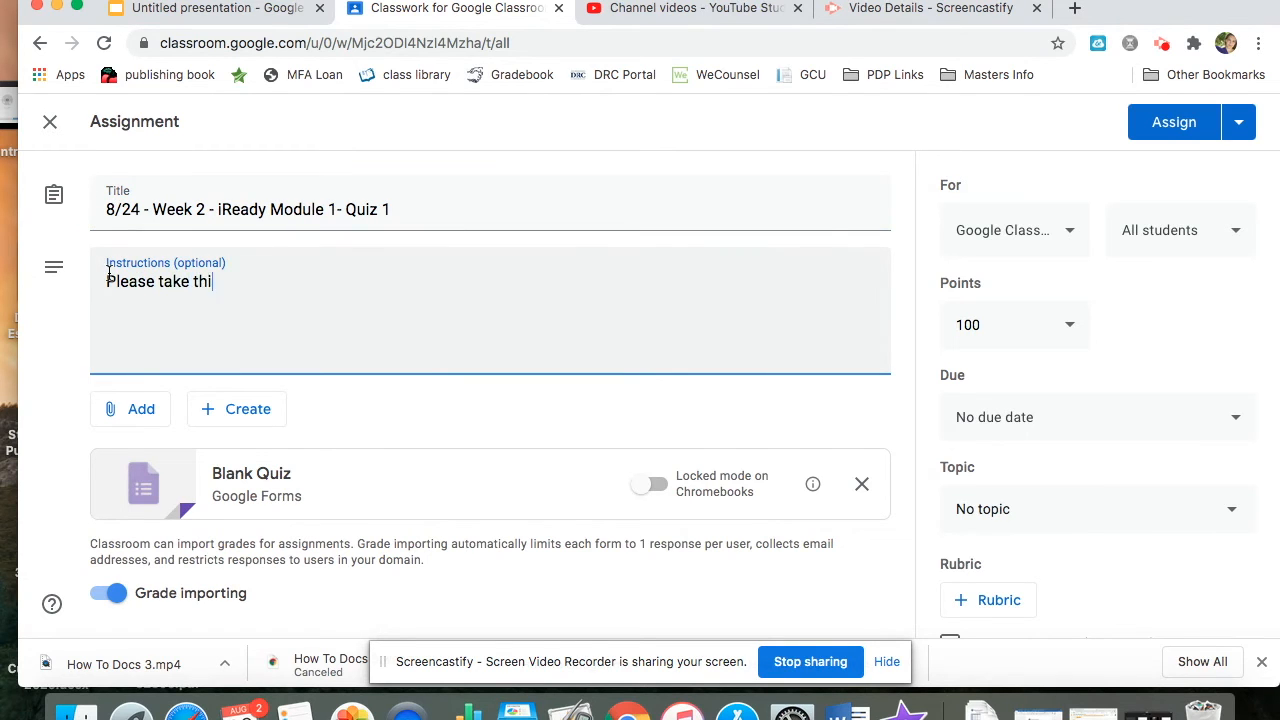
text(s quiz.)
key(BackSpace)
text(by Friday.)
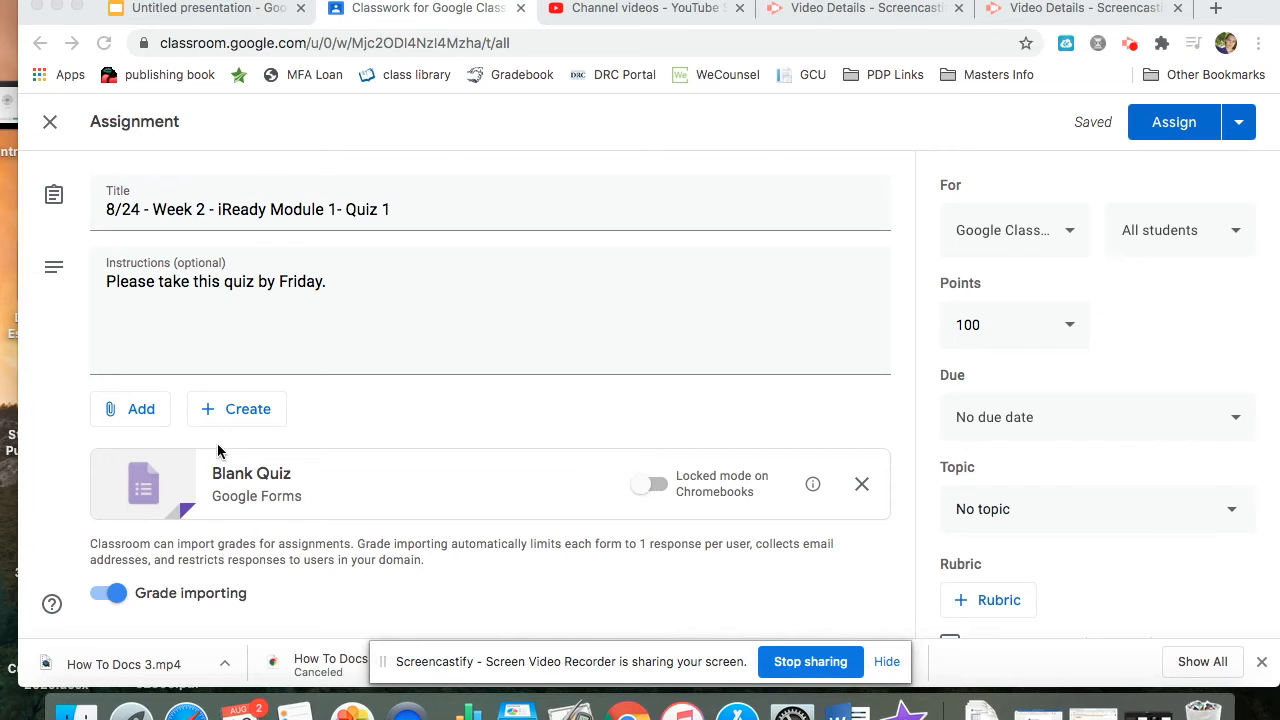
Step: Open the attached Blank Quiz form, look at its untitled question in edit mode, and return to the assignment
click(248, 471)
click(248, 472)
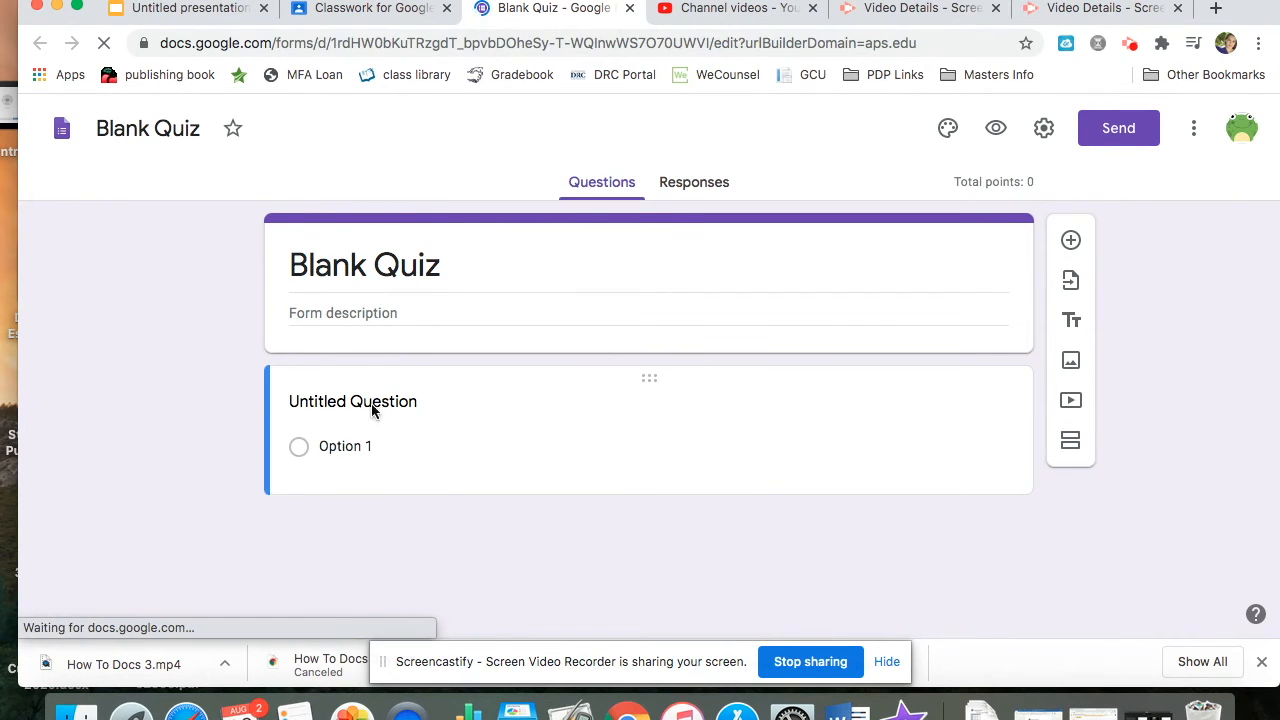
click(366, 446)
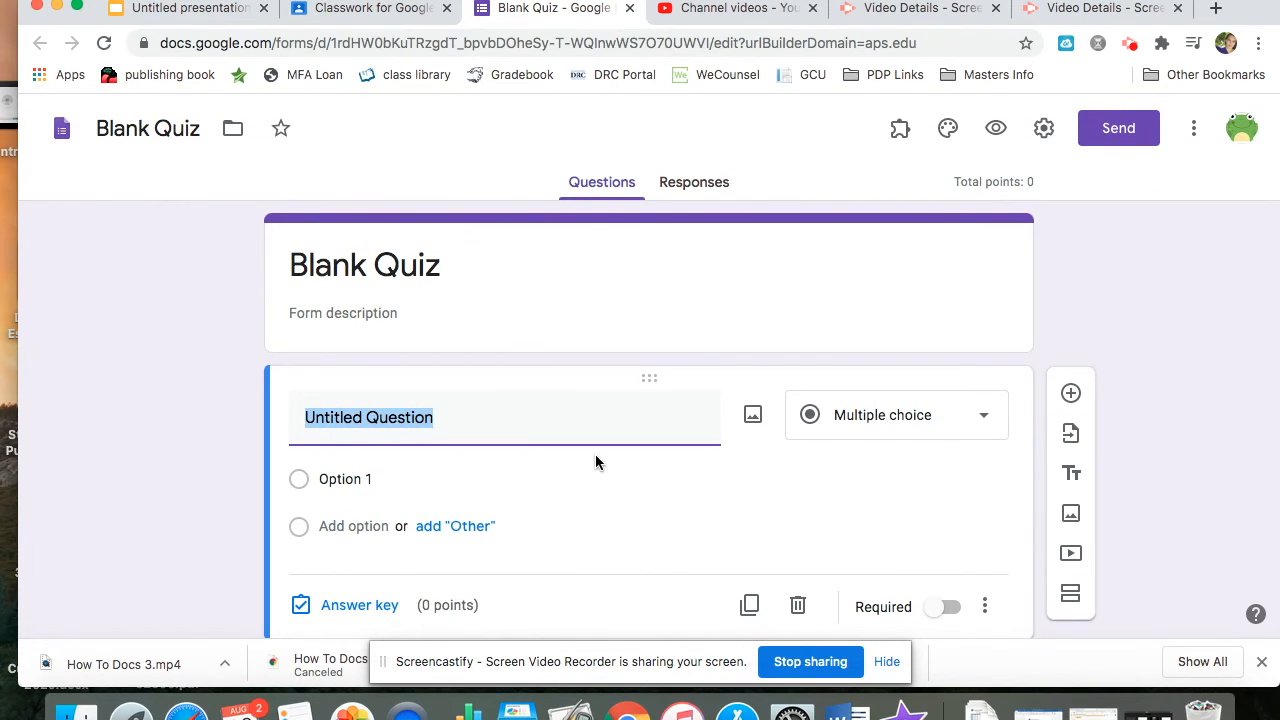
click(629, 9)
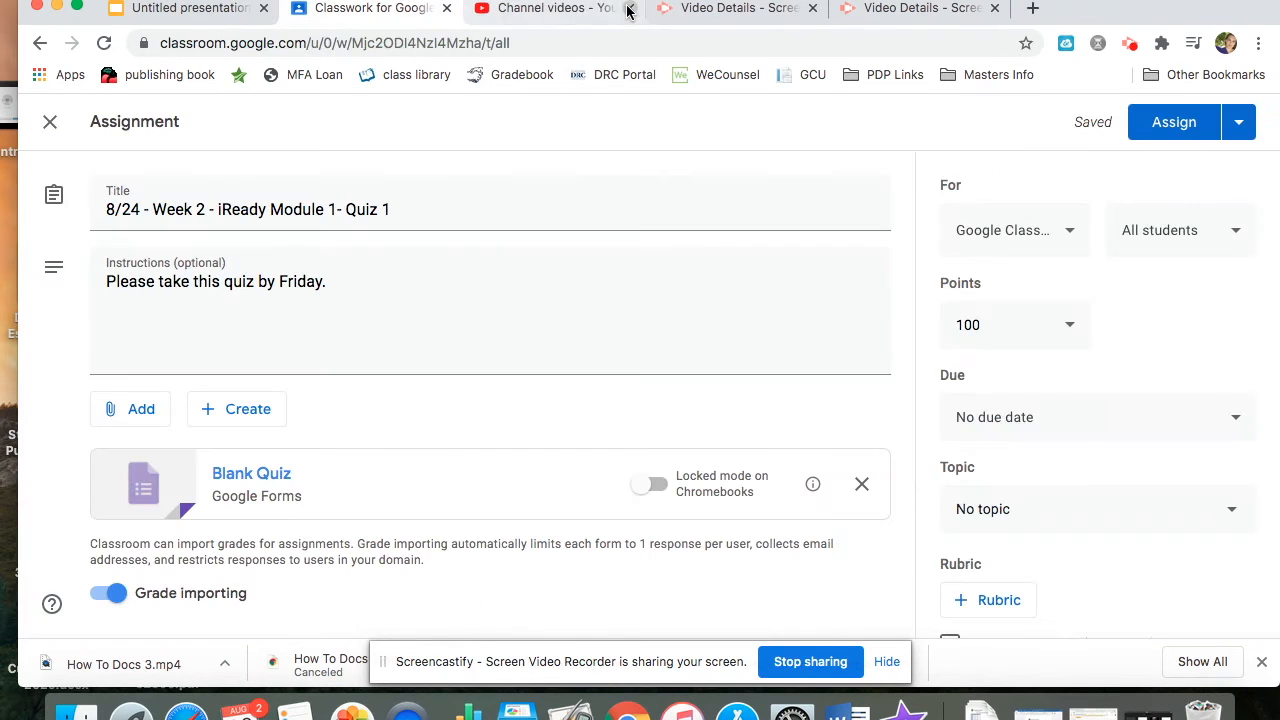
Step: Attach the iReady Unit 1 Lesson 1 Quiz form from Google Drive's Academics > Math Resources > Unit 1 Place Value folder
click(119, 413)
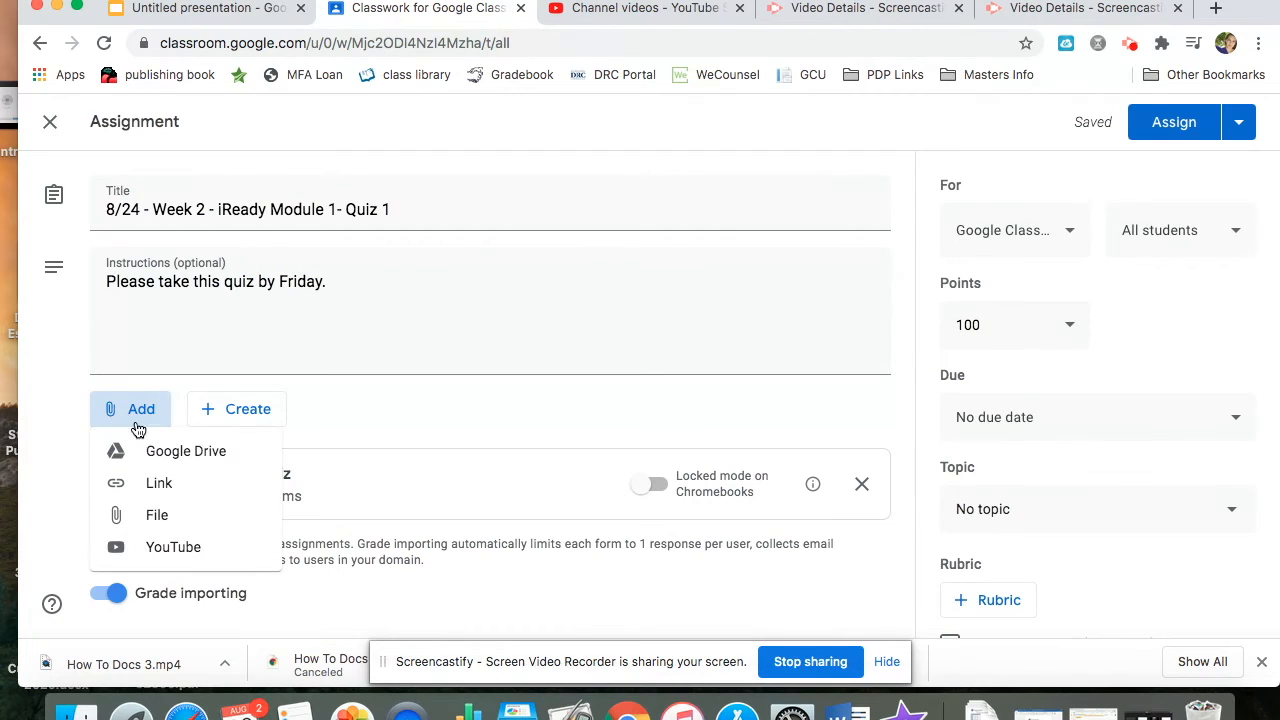
click(155, 462)
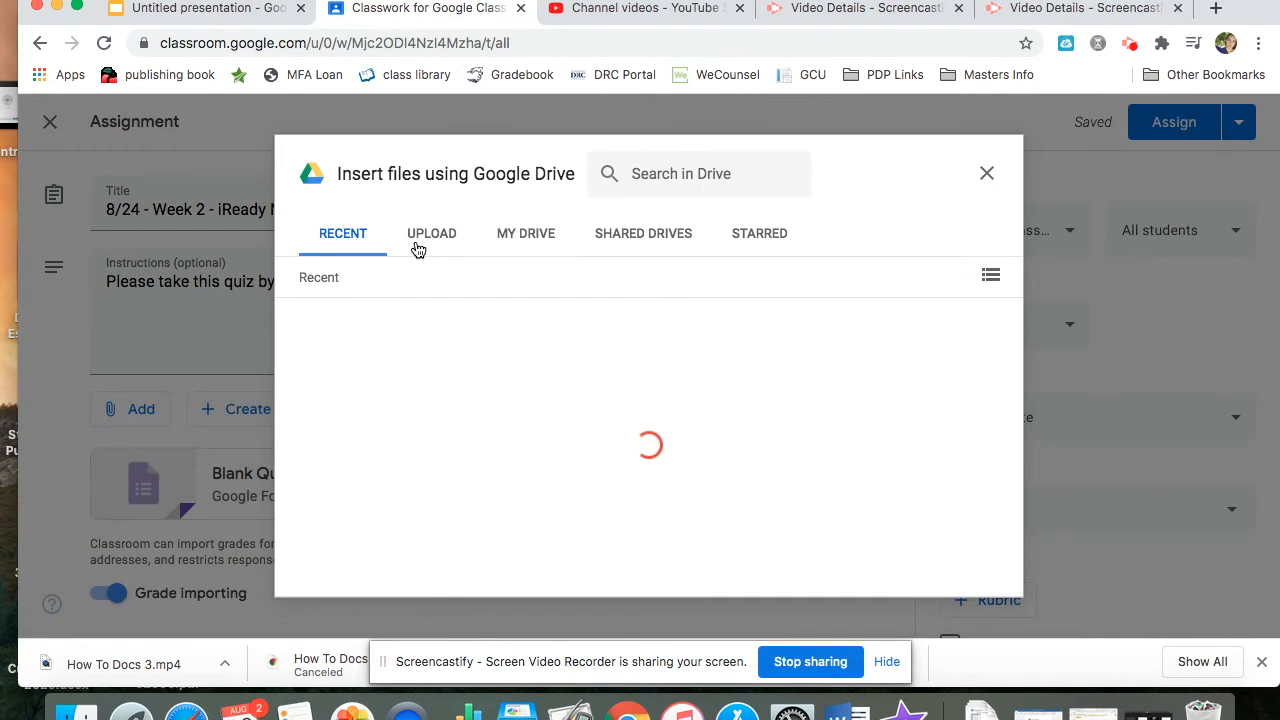
click(525, 244)
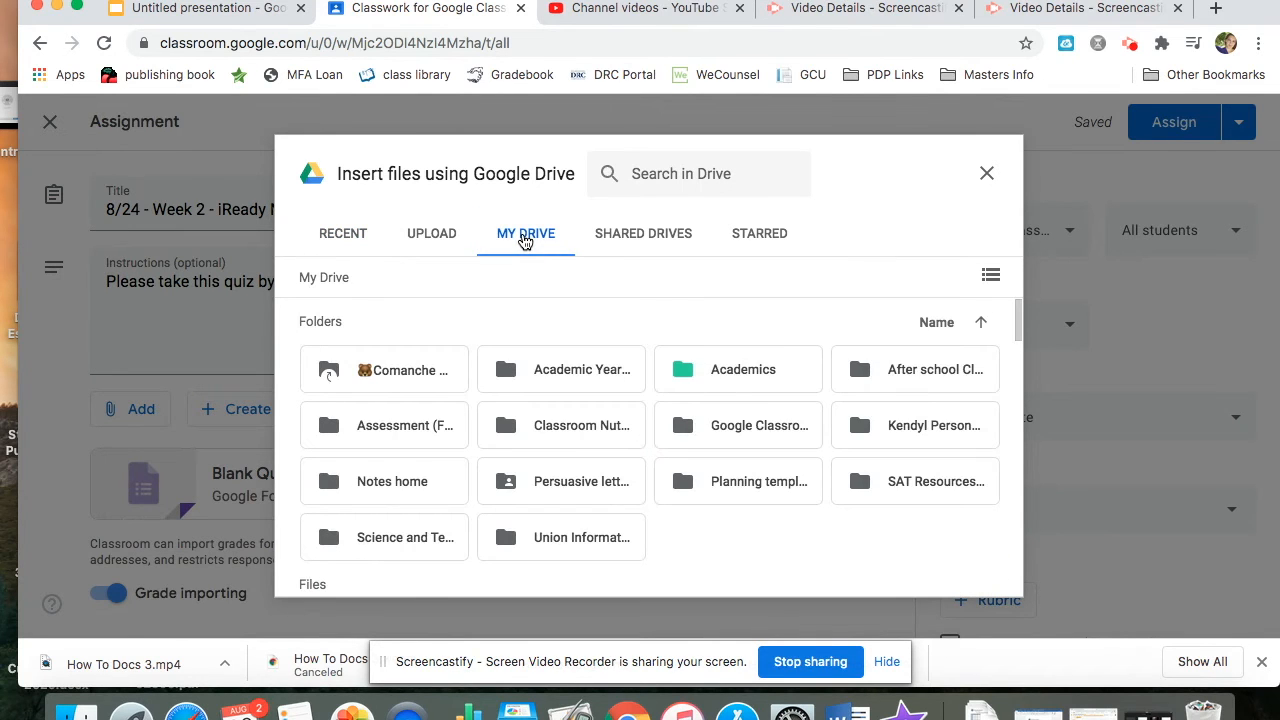
double_click(742, 376)
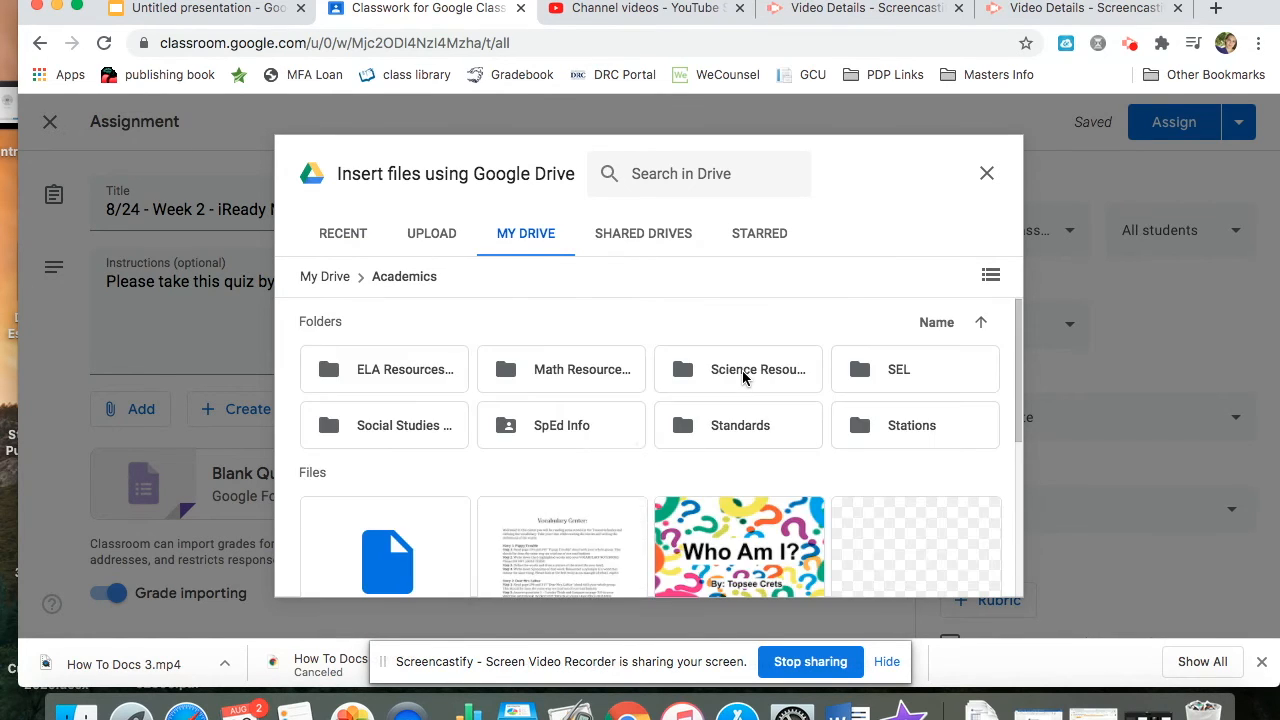
double_click(537, 372)
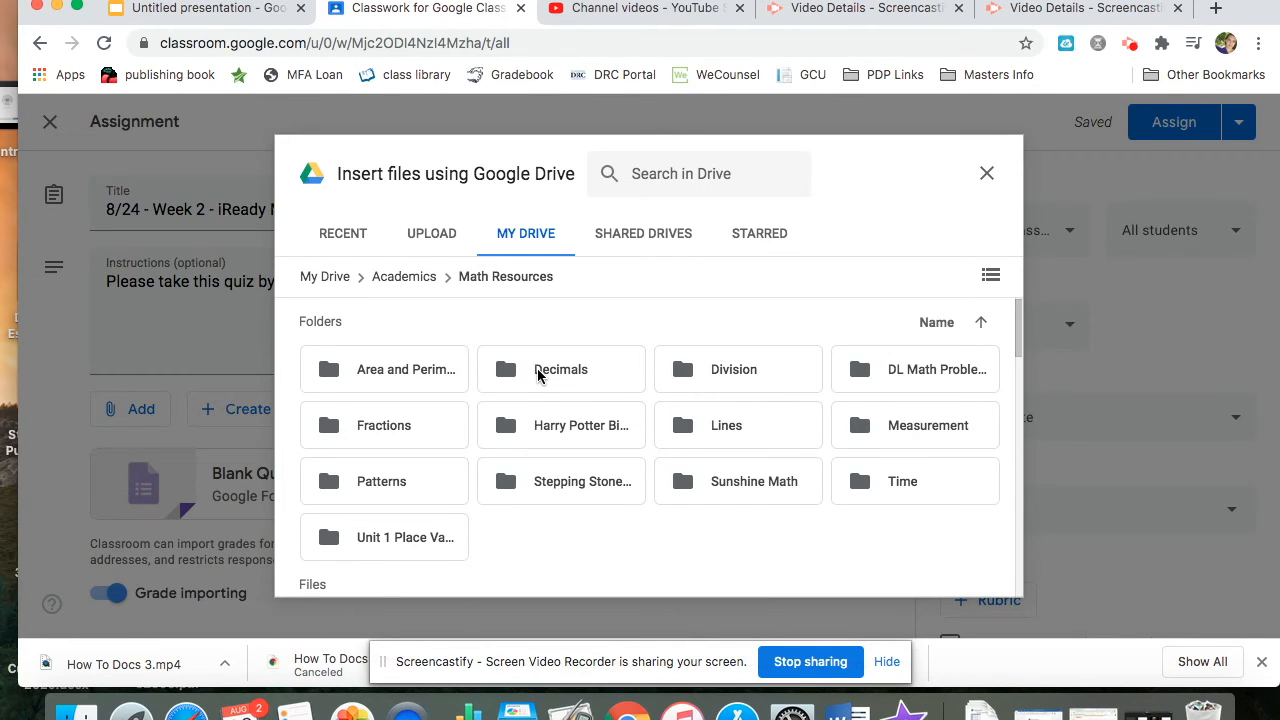
double_click(397, 538)
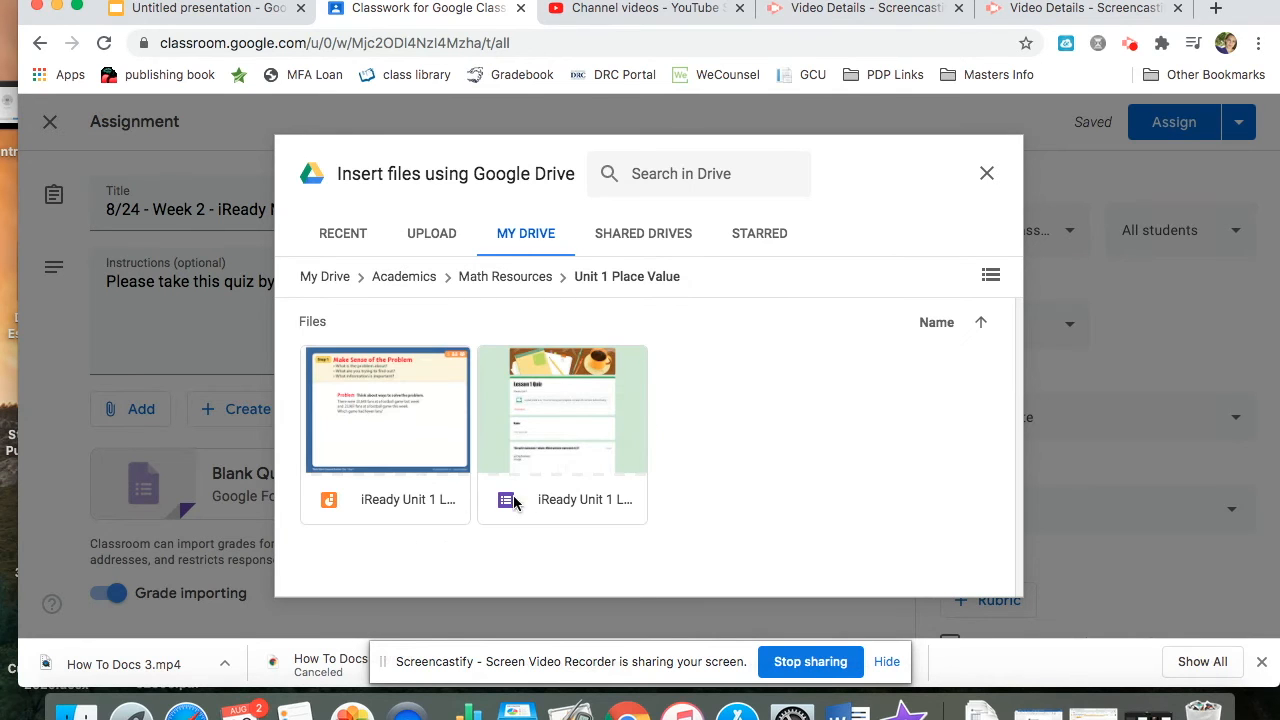
click(566, 401)
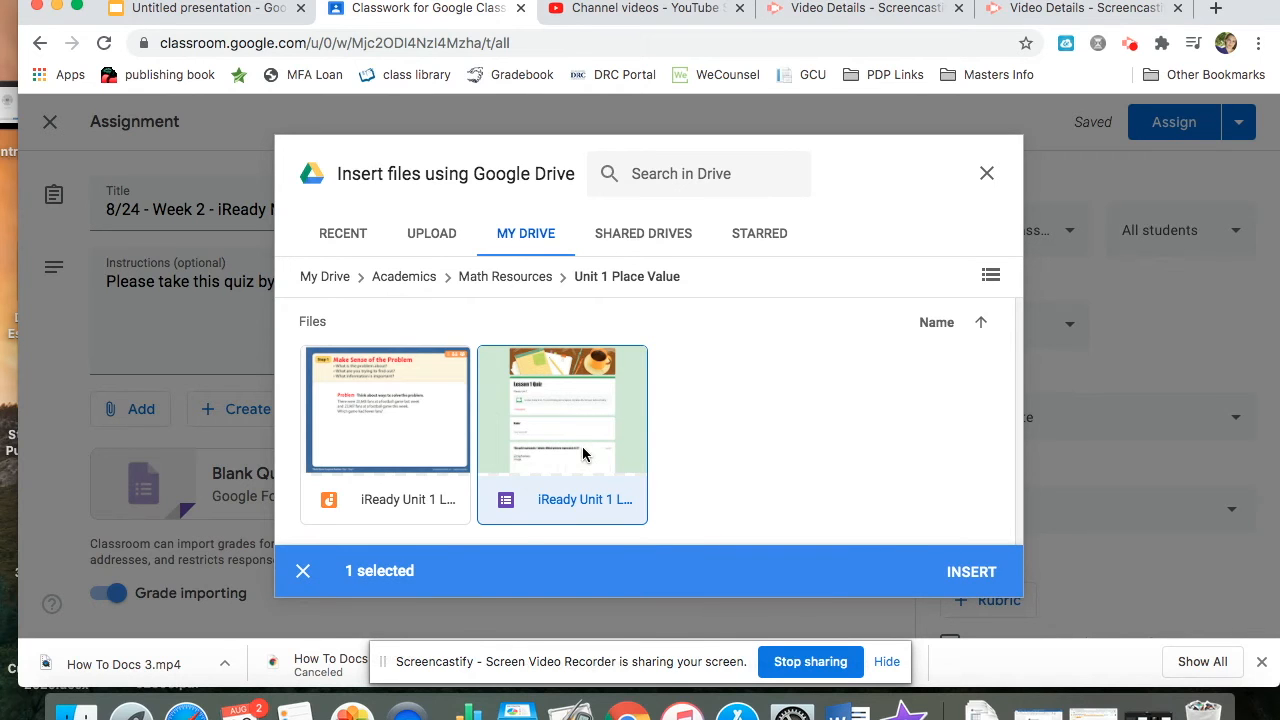
click(971, 572)
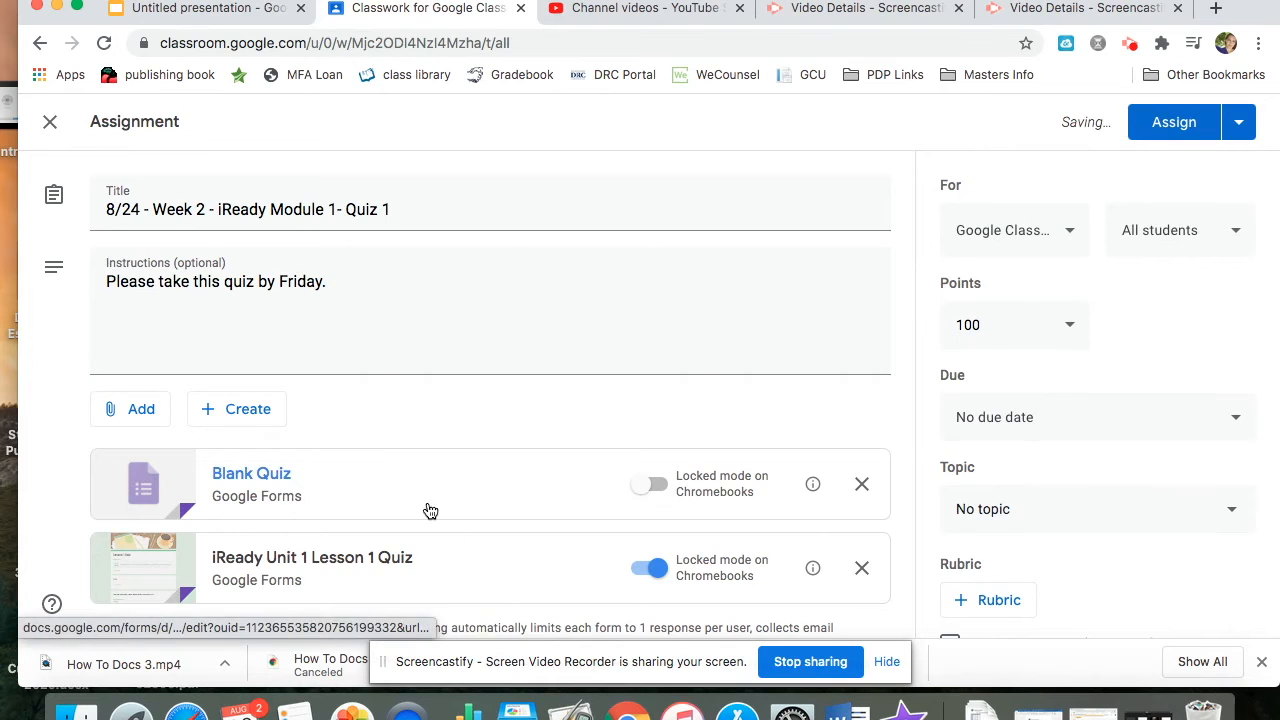
Step: Remove the Blank Quiz attachment from the assignment and turn on grade importing
scroll(429, 509, down, 1)
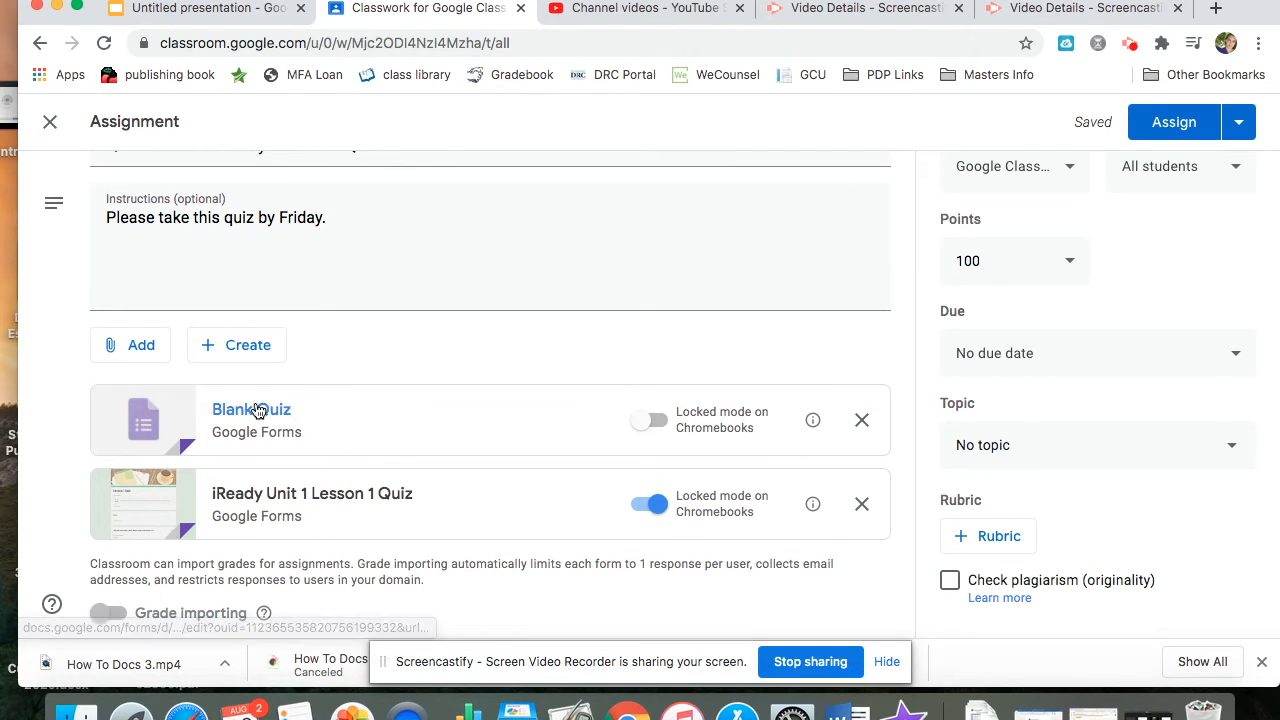
click(861, 420)
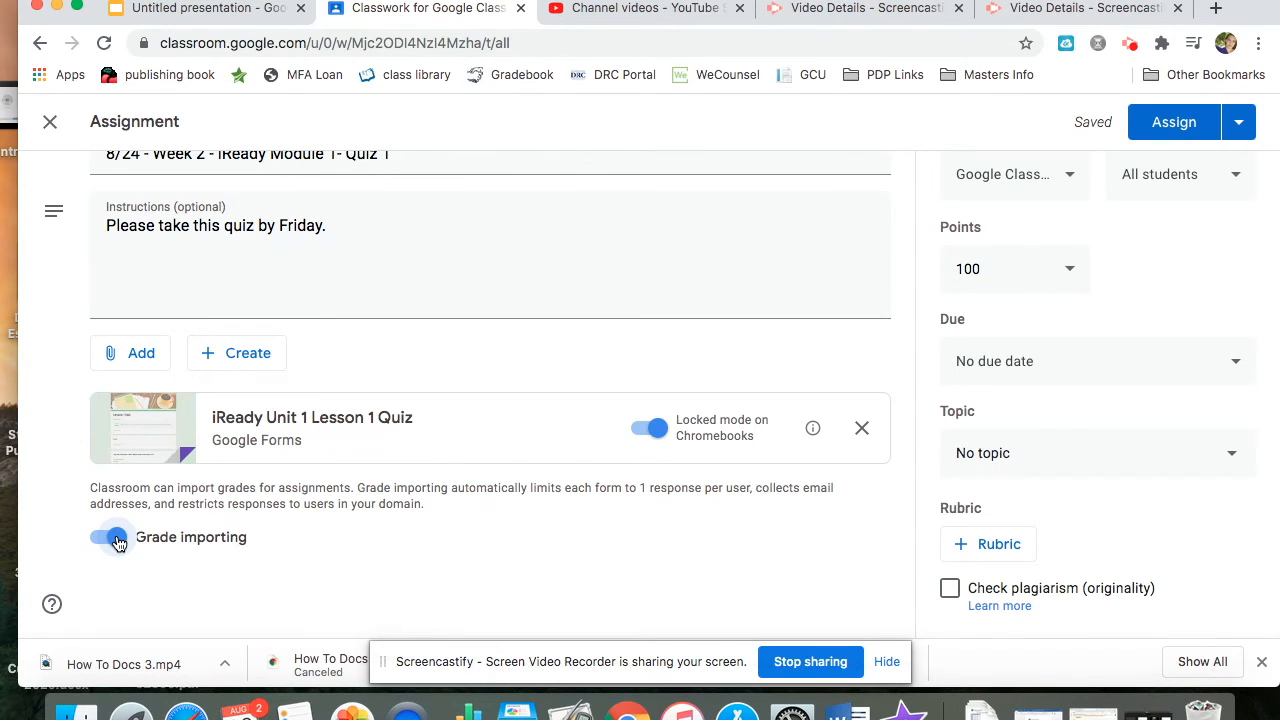
Step: Look over the quiz assignment's due date, topic and rubric settings without changing them
scroll(461, 371, up, 1)
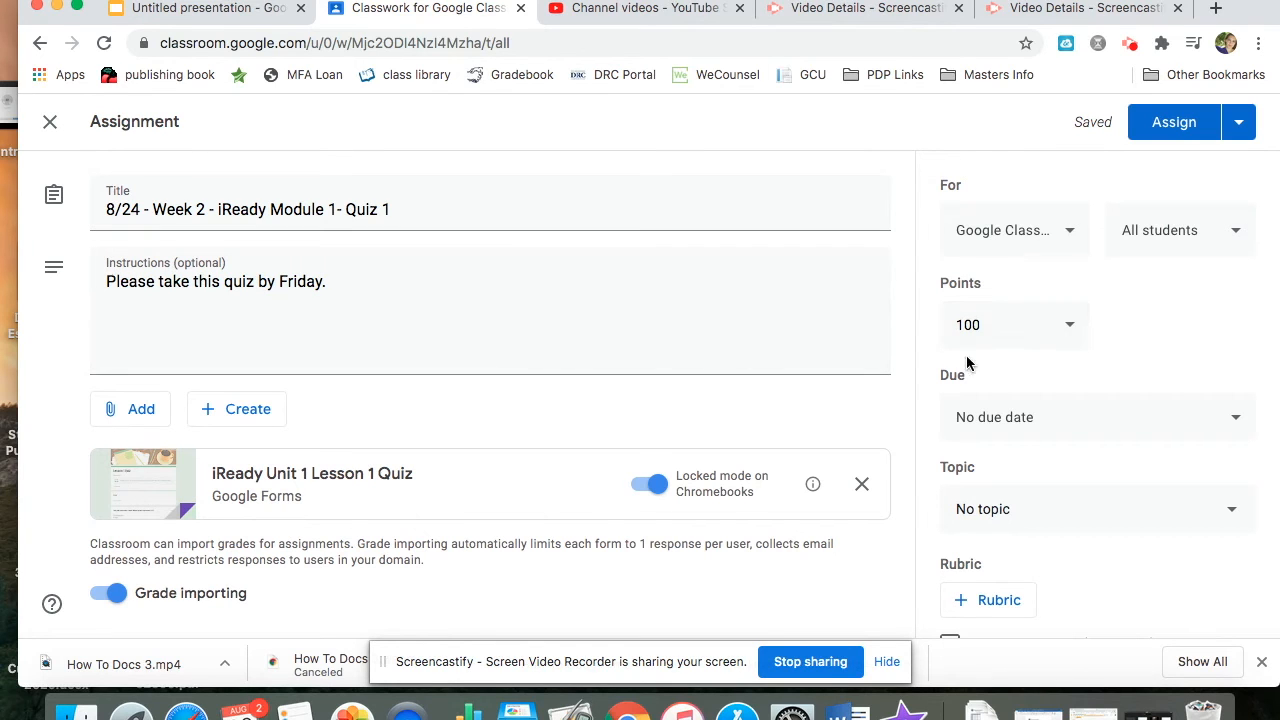
click(1022, 418)
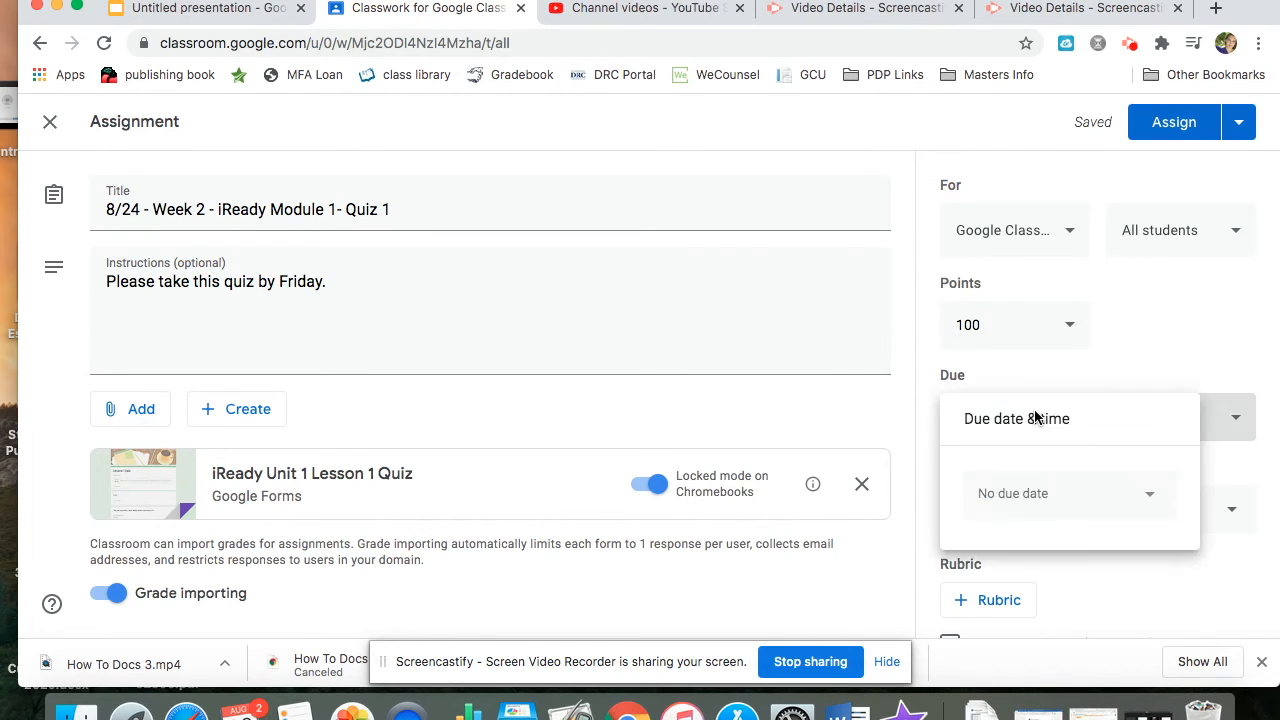
click(1125, 388)
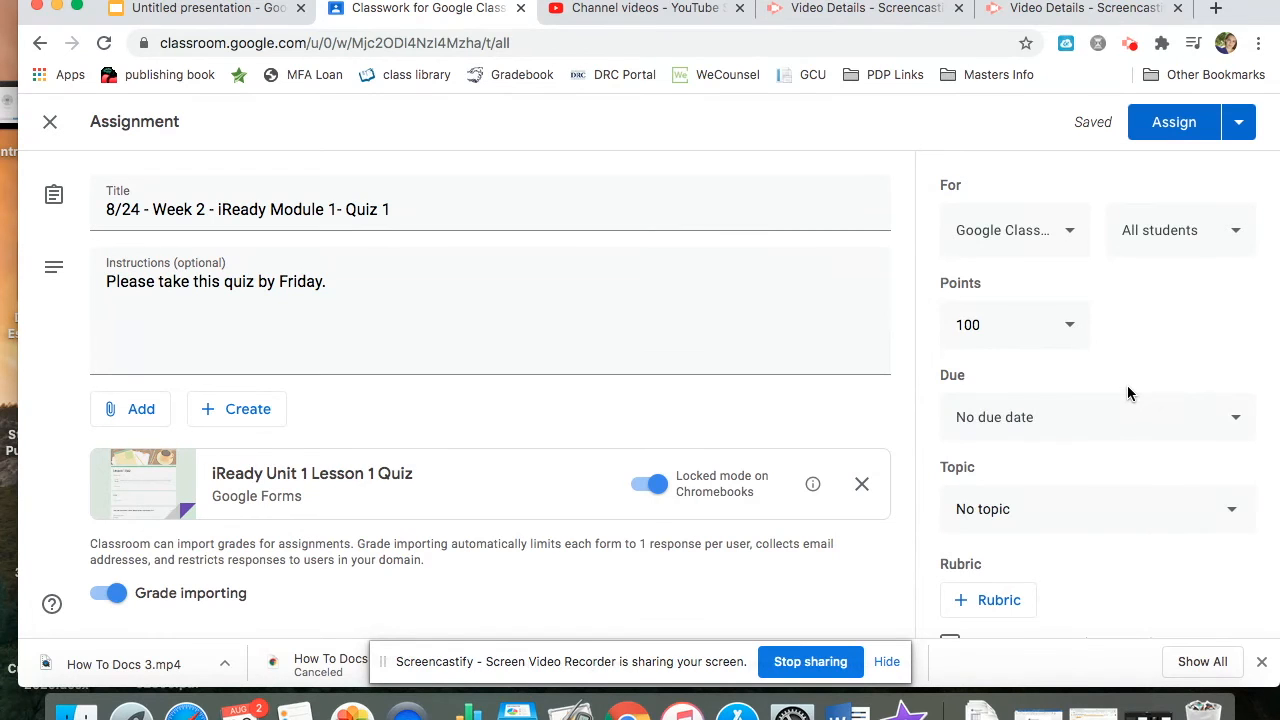
scroll(1071, 522, down, 1)
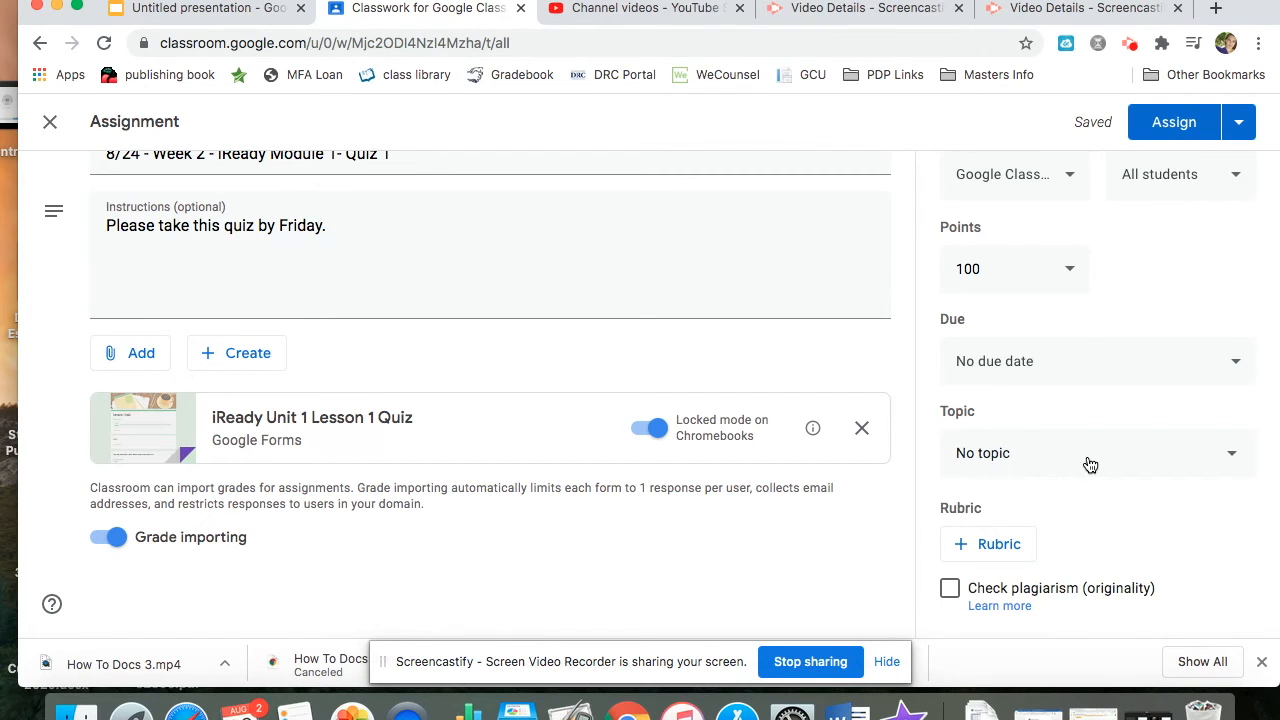
scroll(1087, 460, up, 1)
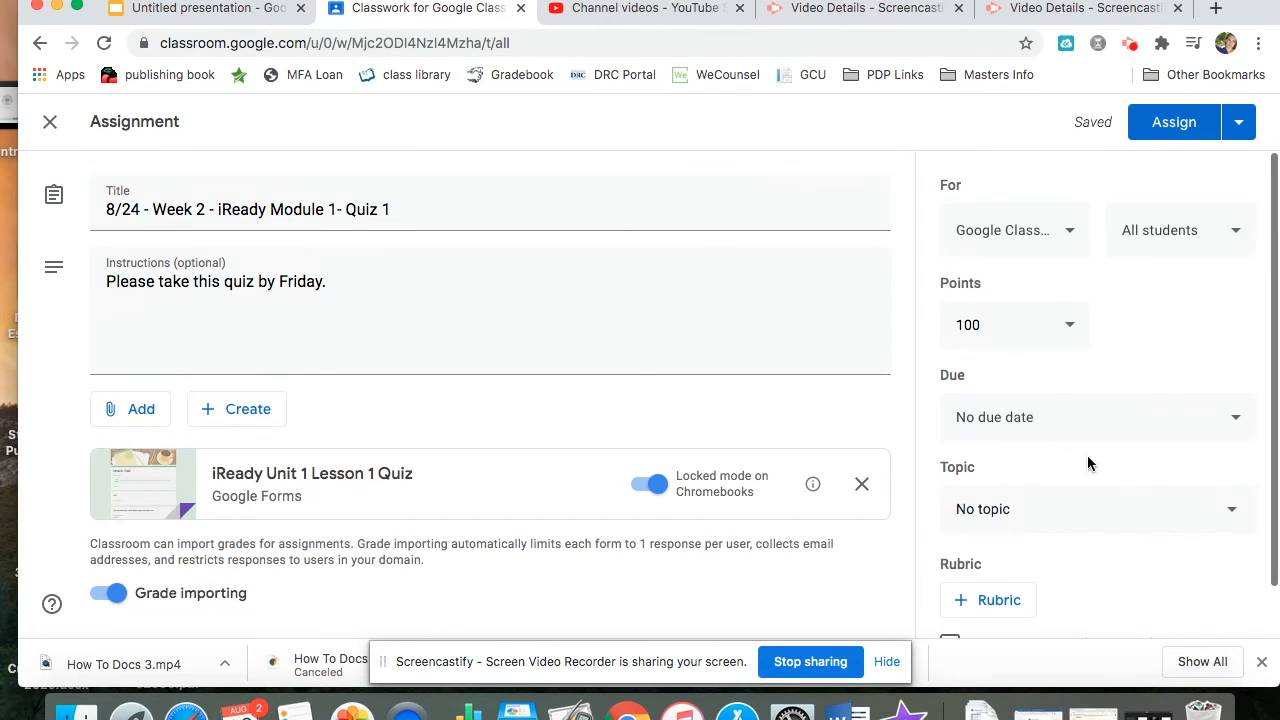
Step: Assign the "8/24 - Week 2 - iReady Module 1- Quiz 1" quiz to all students
click(1177, 128)
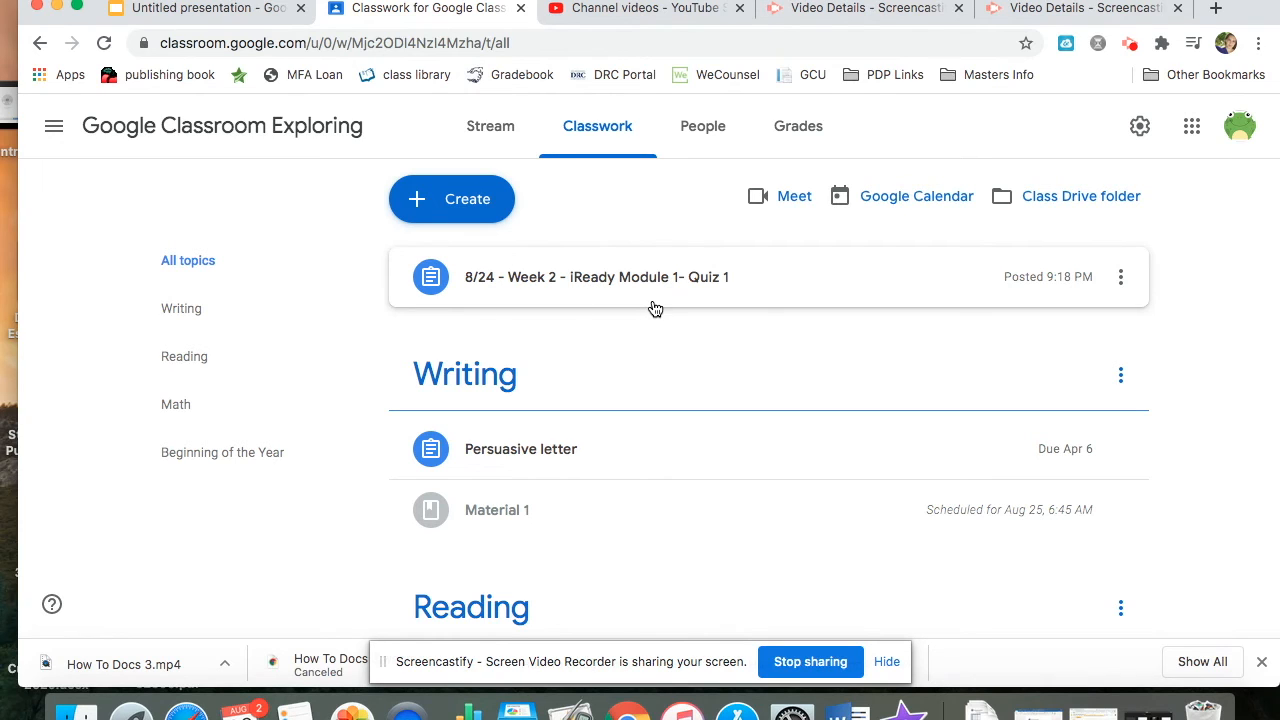
click(1129, 47)
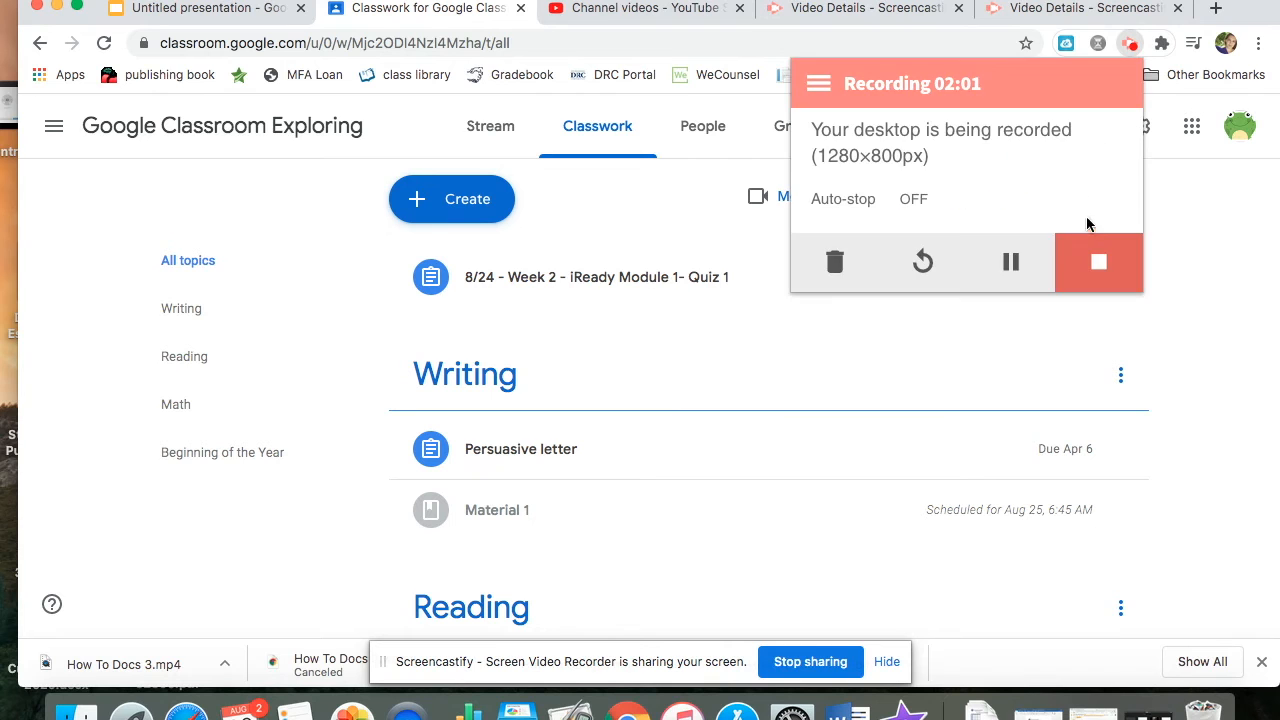
click(1094, 254)
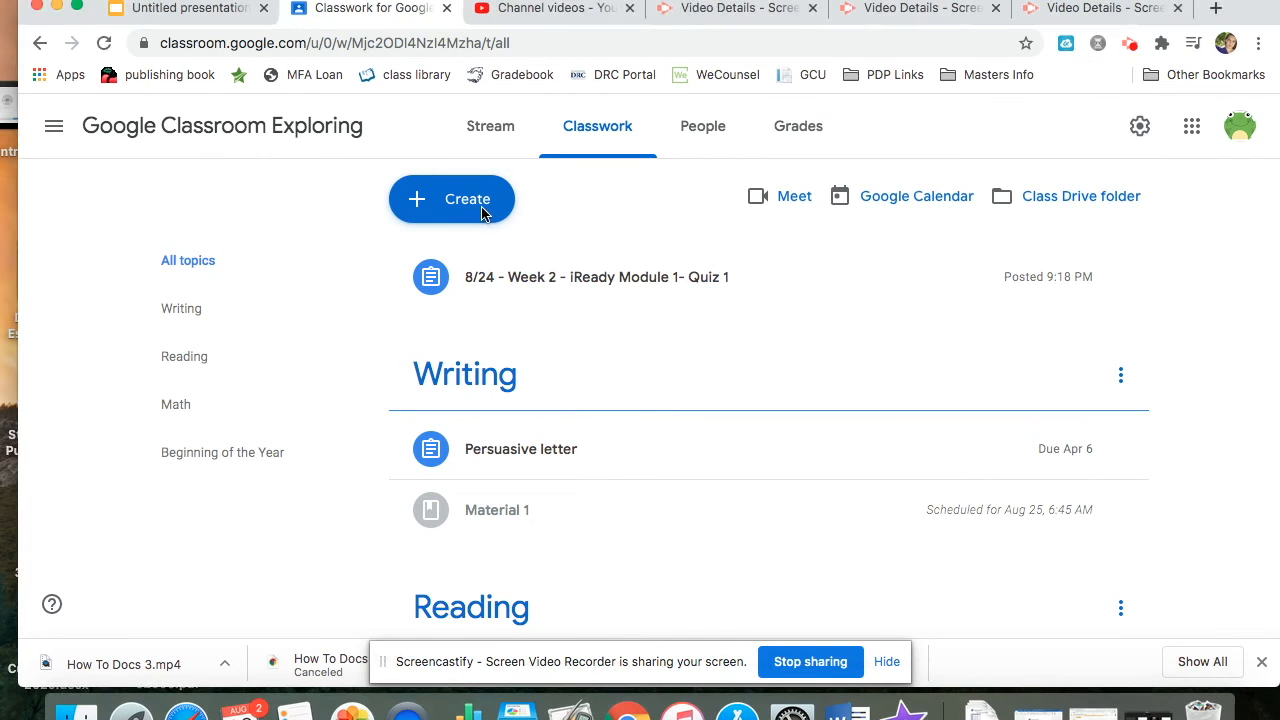
Step: Create an assignment titled "Pet Rock Story" with the instructions "Write about your pet rock and an adventure he goes on."
click(440, 201)
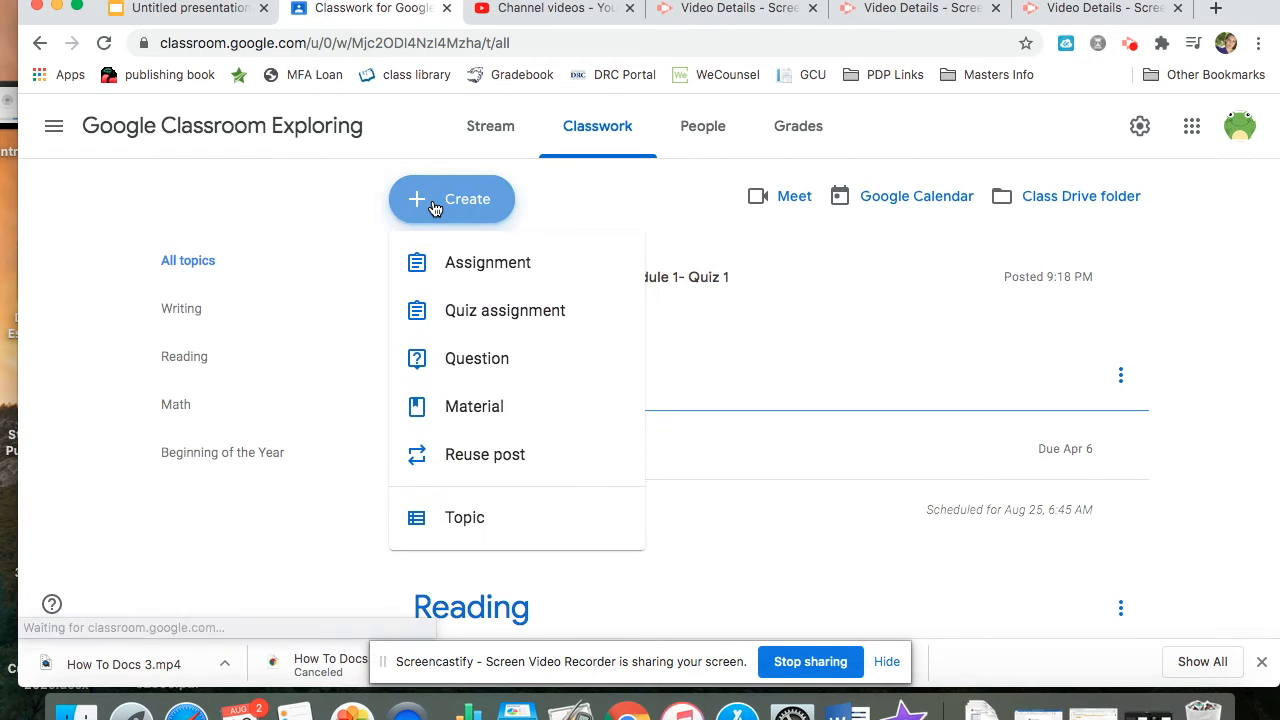
click(462, 275)
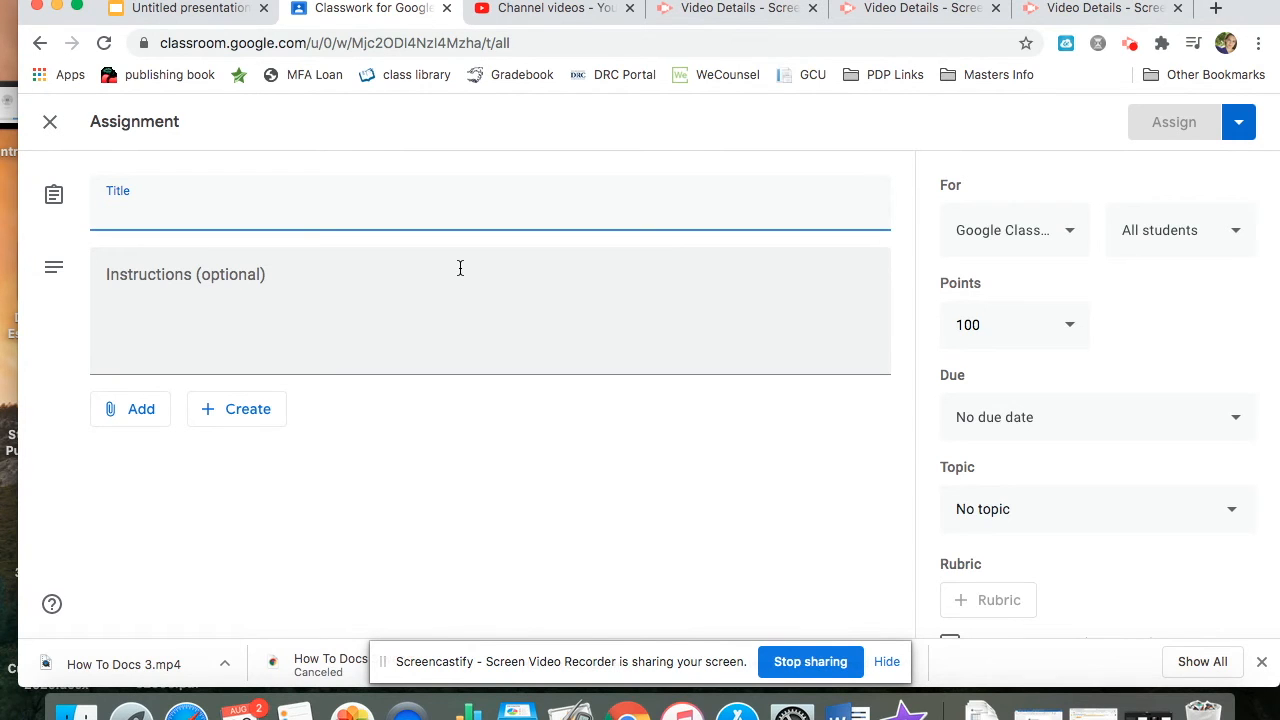
text(Pet Rock Story)
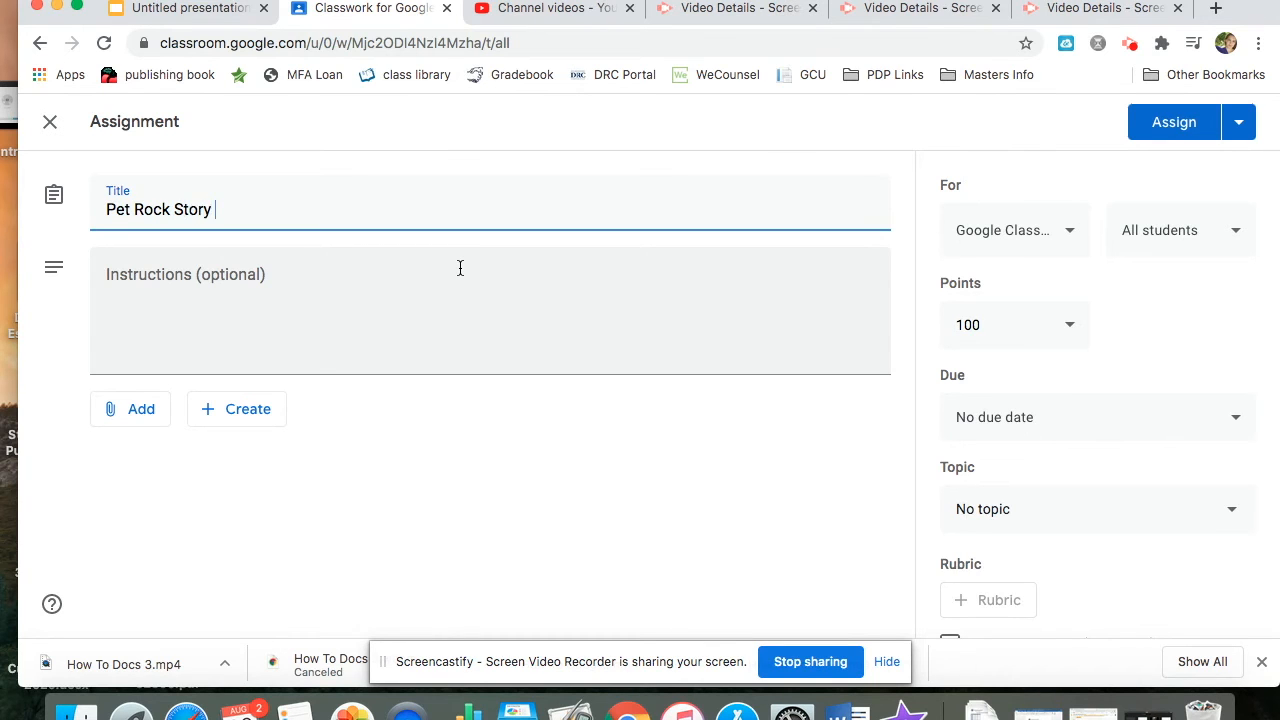
click(285, 282)
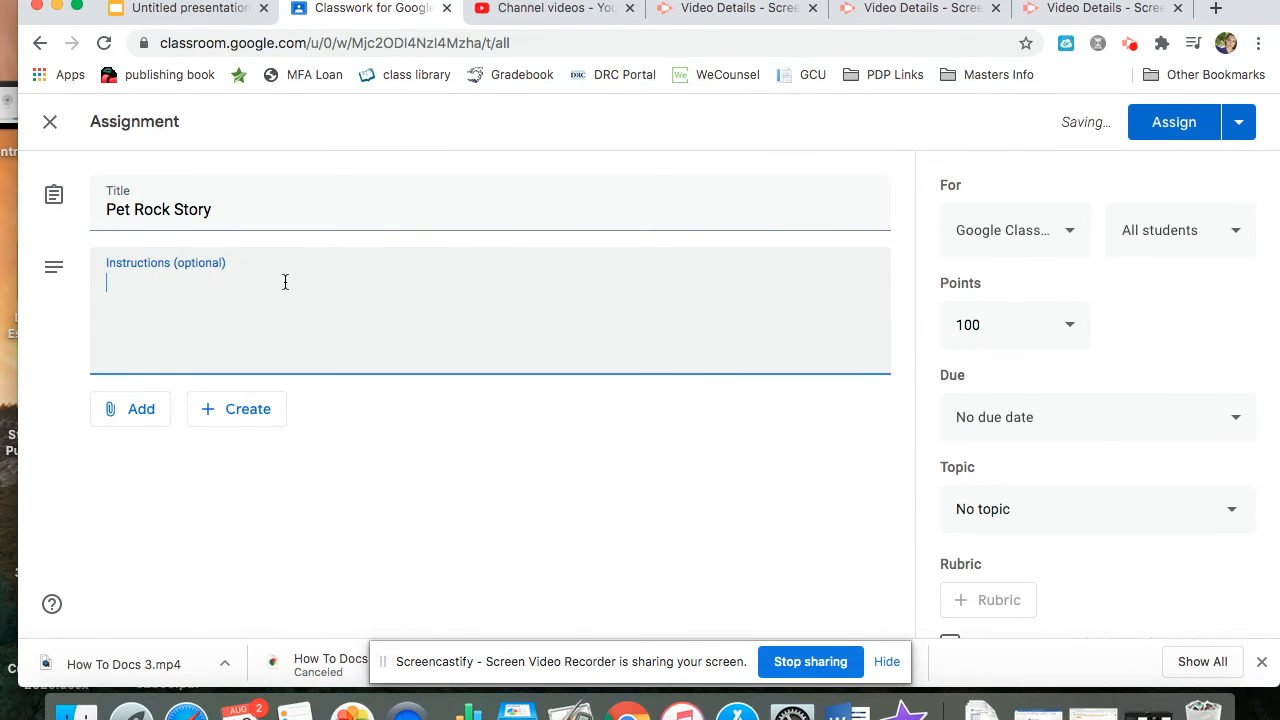
text(Write about your pet rock and an adventure he goes on.)
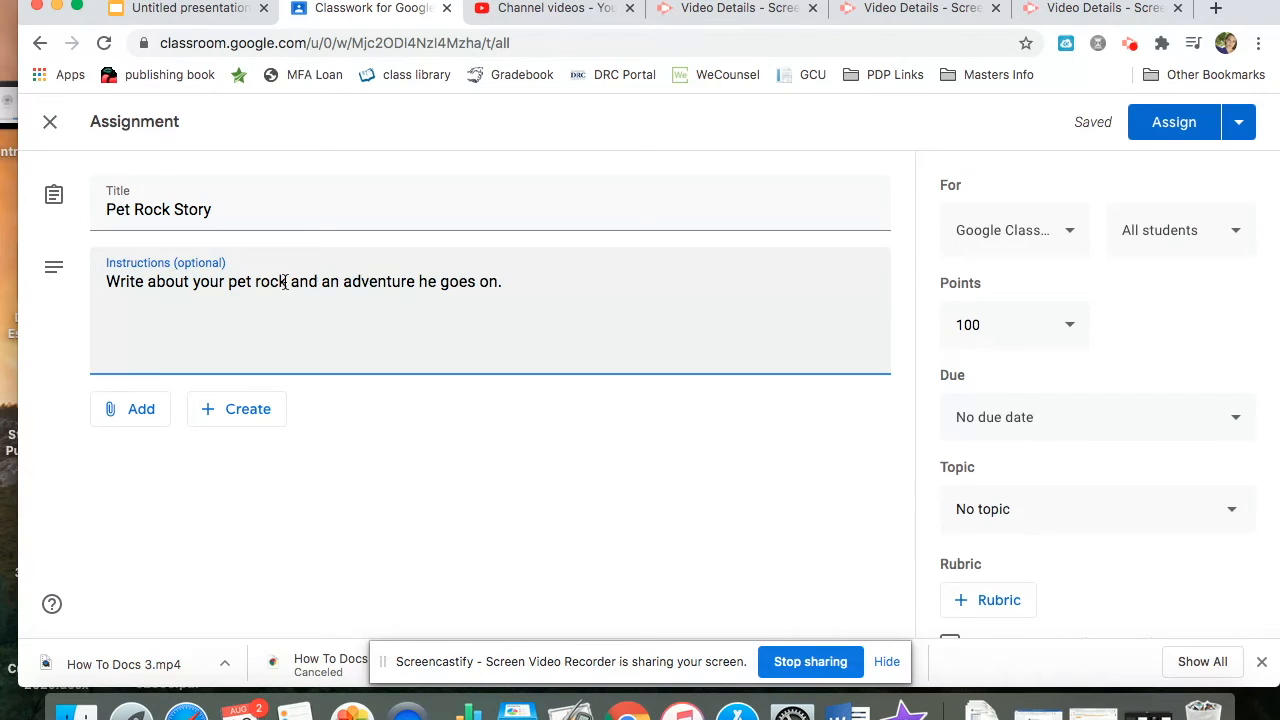
Step: Upload Screen Shot 2020-08-20 at 9.02.15 PM.png from the Desktop as an attachment and set it to make a copy for each student
click(120, 413)
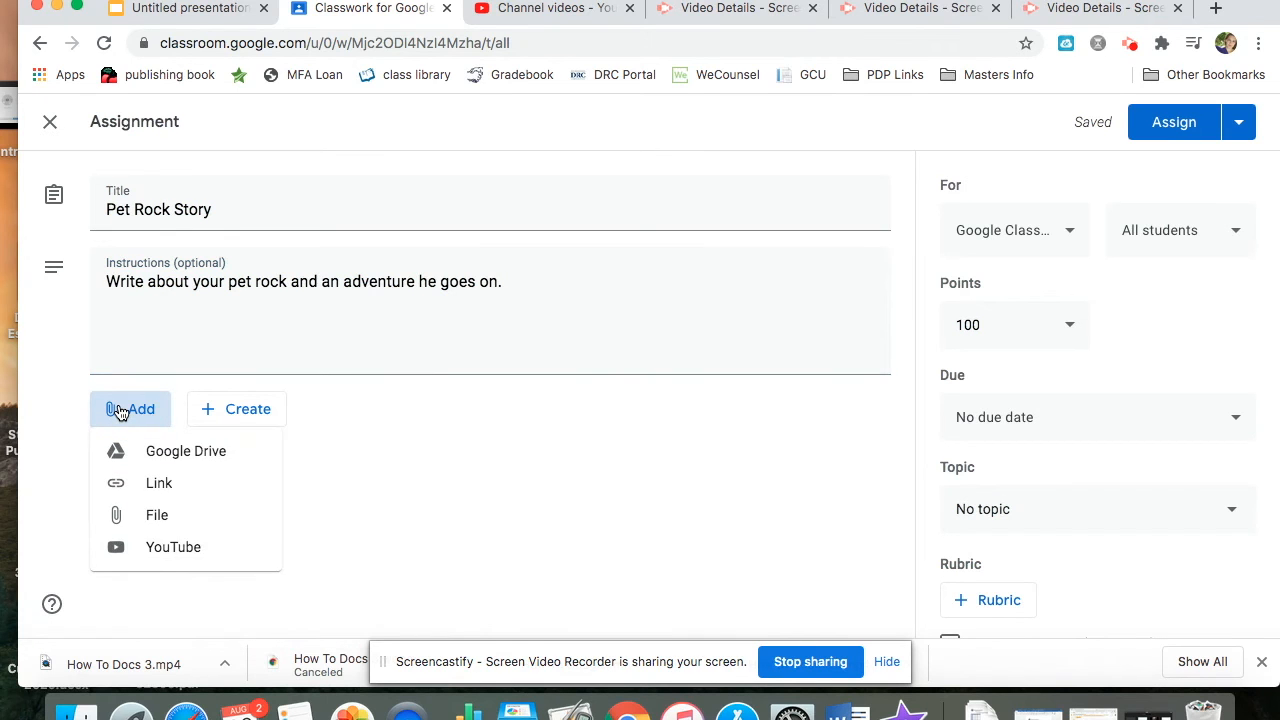
click(158, 516)
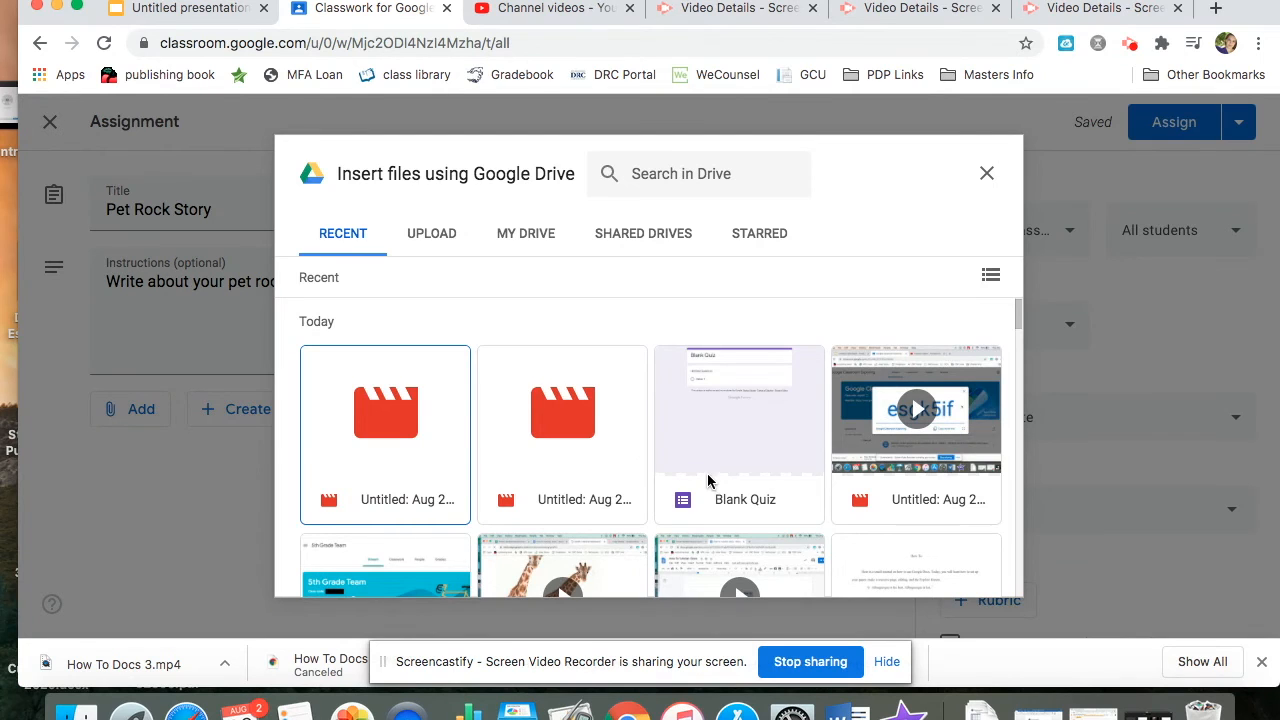
scroll(708, 480, down, 2)
scroll(708, 480, down, 2)
scroll(708, 480, up, 4)
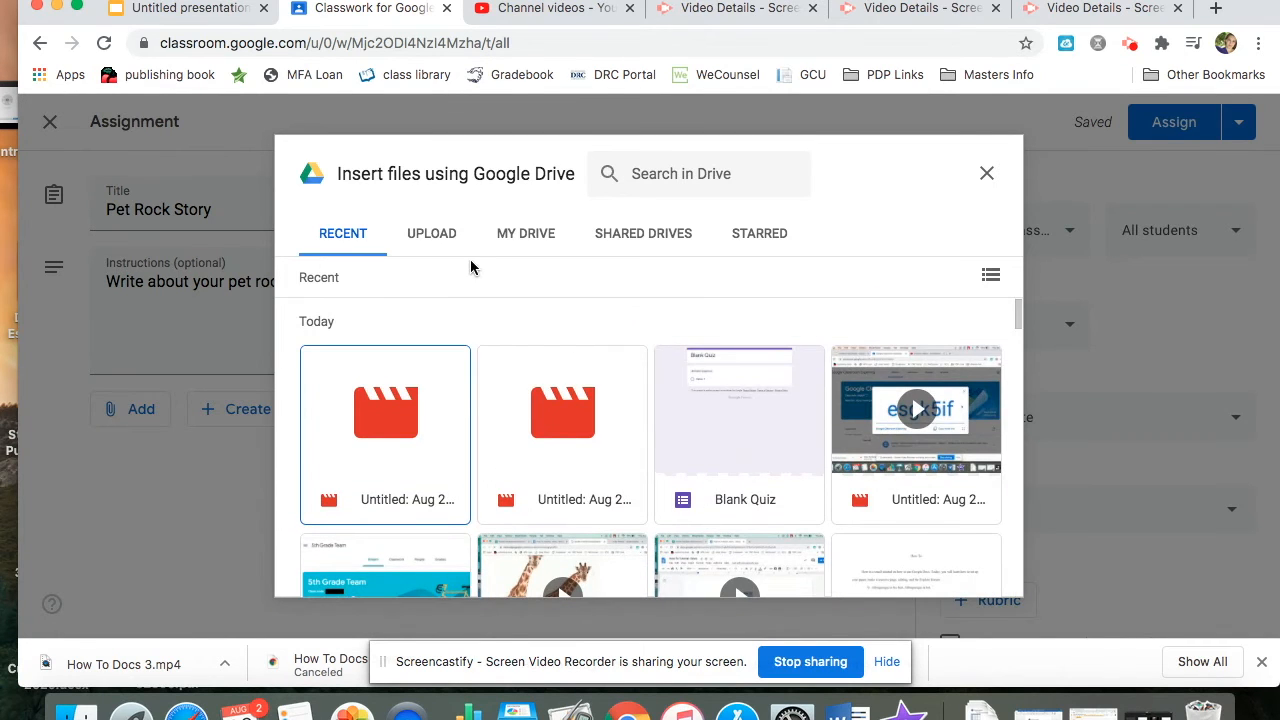
click(428, 240)
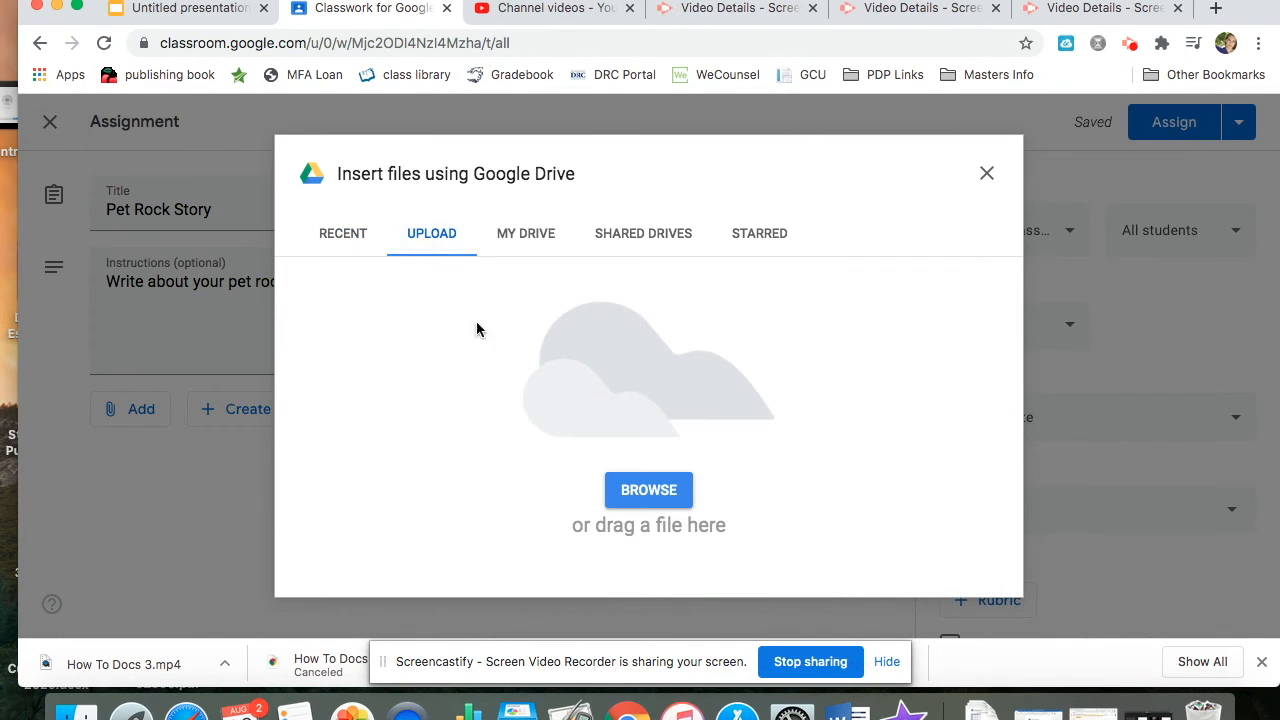
click(651, 490)
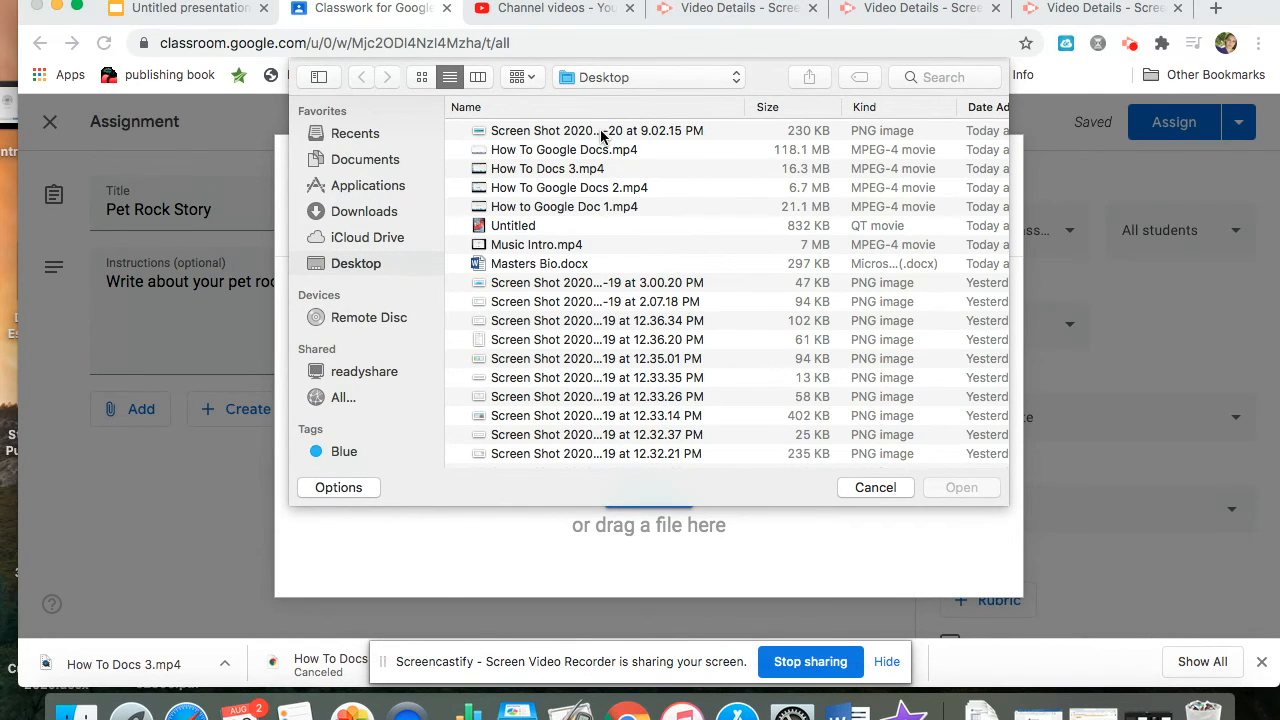
click(590, 137)
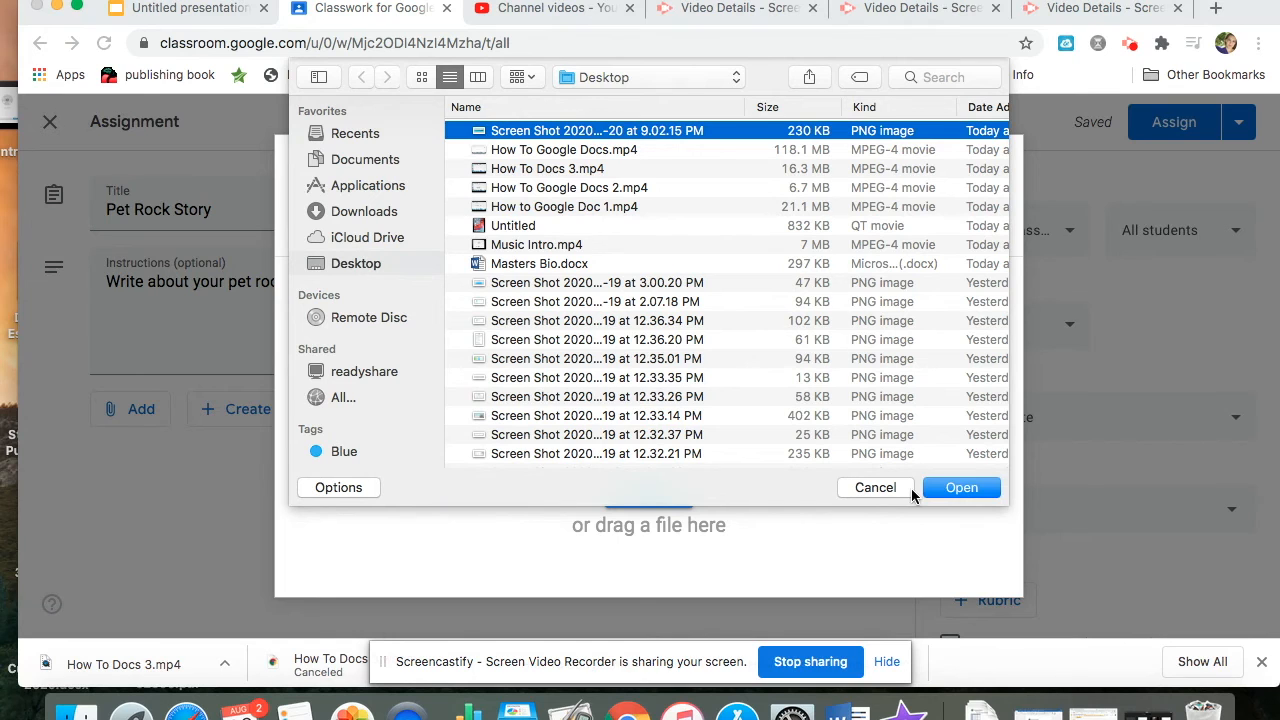
click(951, 487)
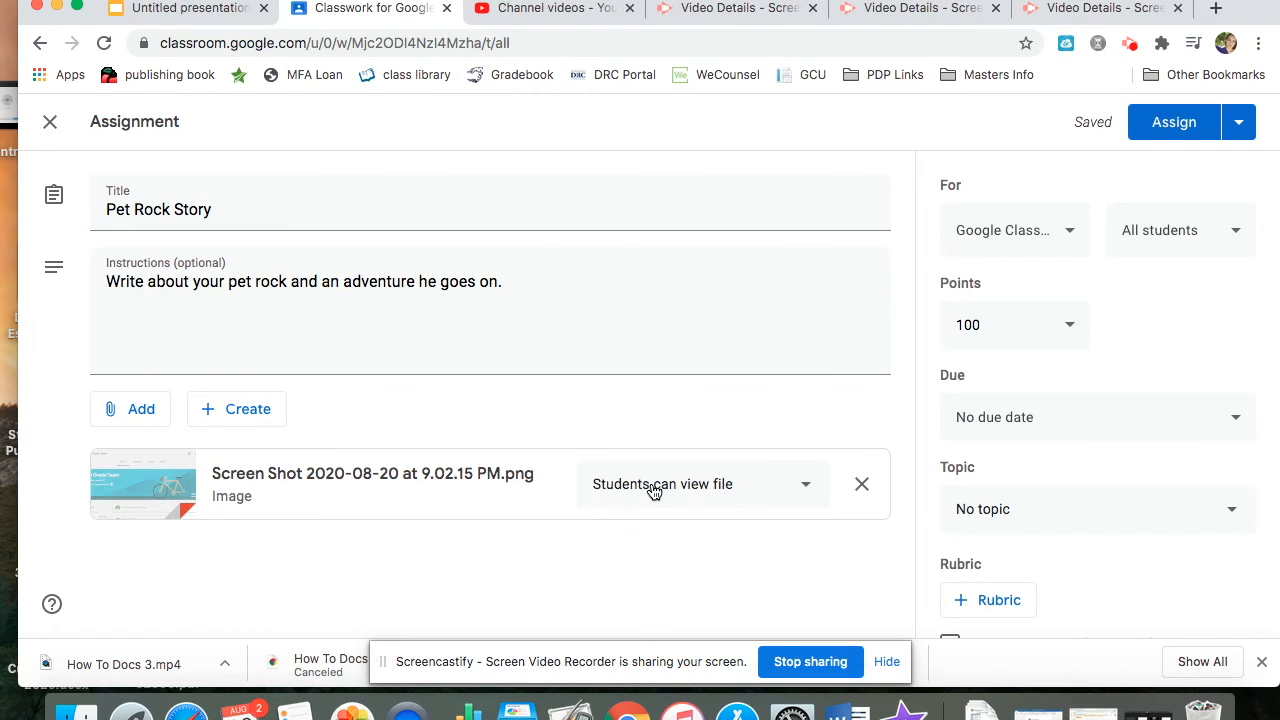
click(809, 493)
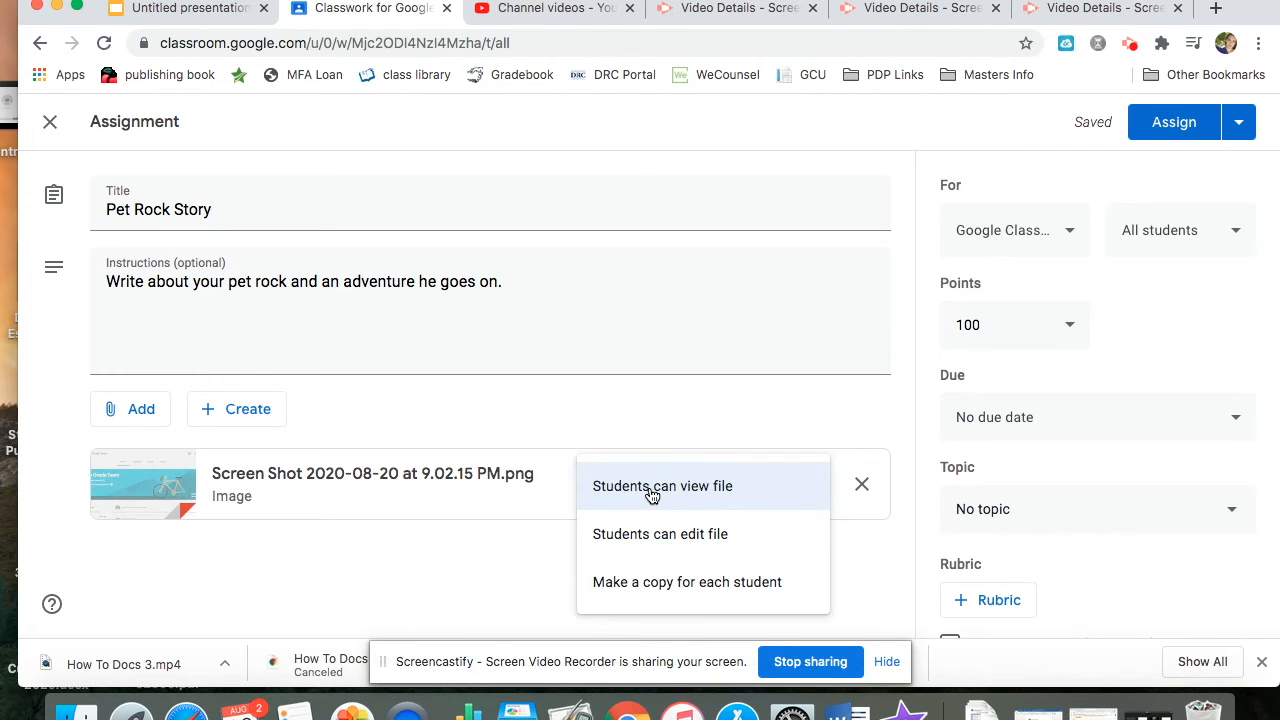
click(720, 588)
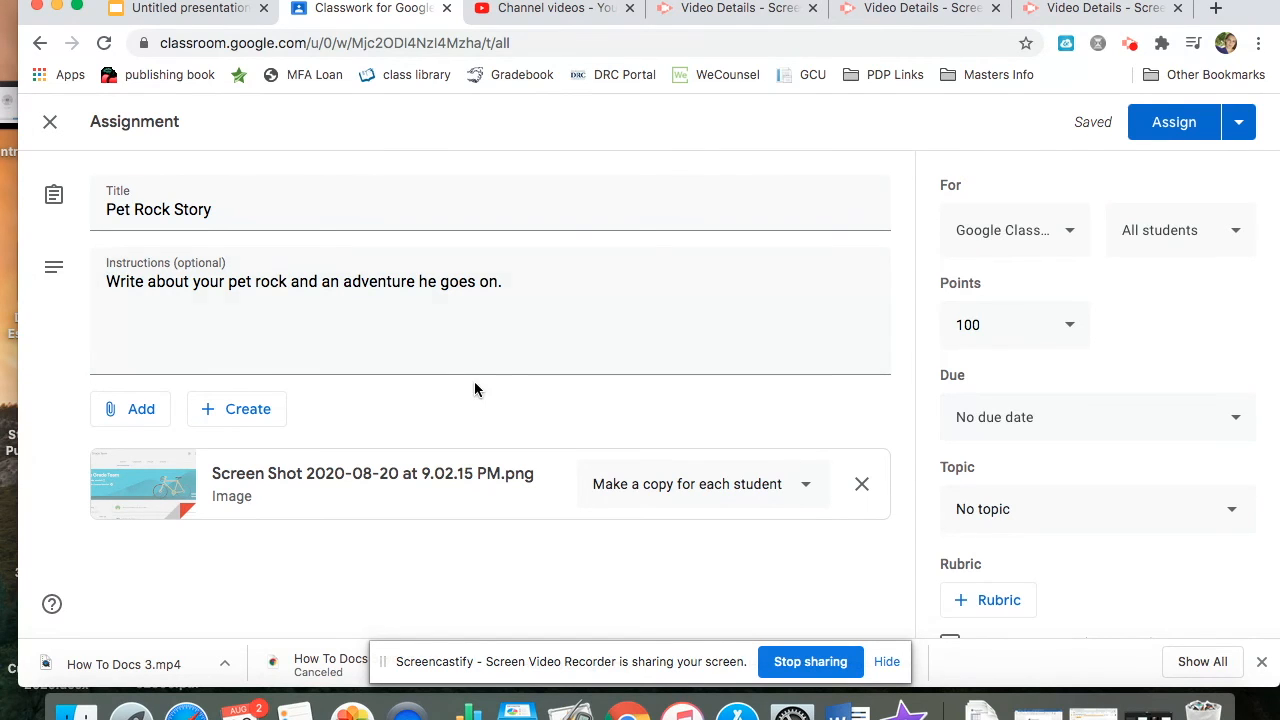
Step: Attach the "Who Am I?" Descriptive Paragraph slides from recent Google Drive files and set them to make a copy for each student
click(130, 409)
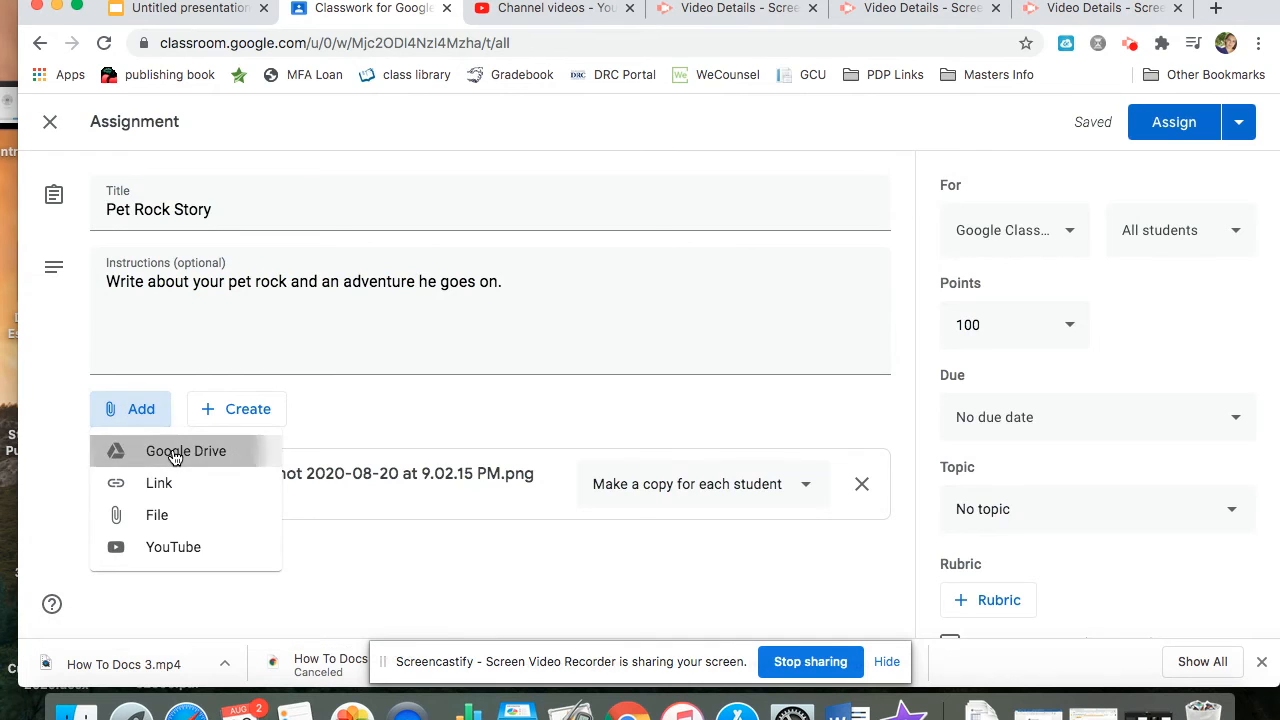
click(170, 452)
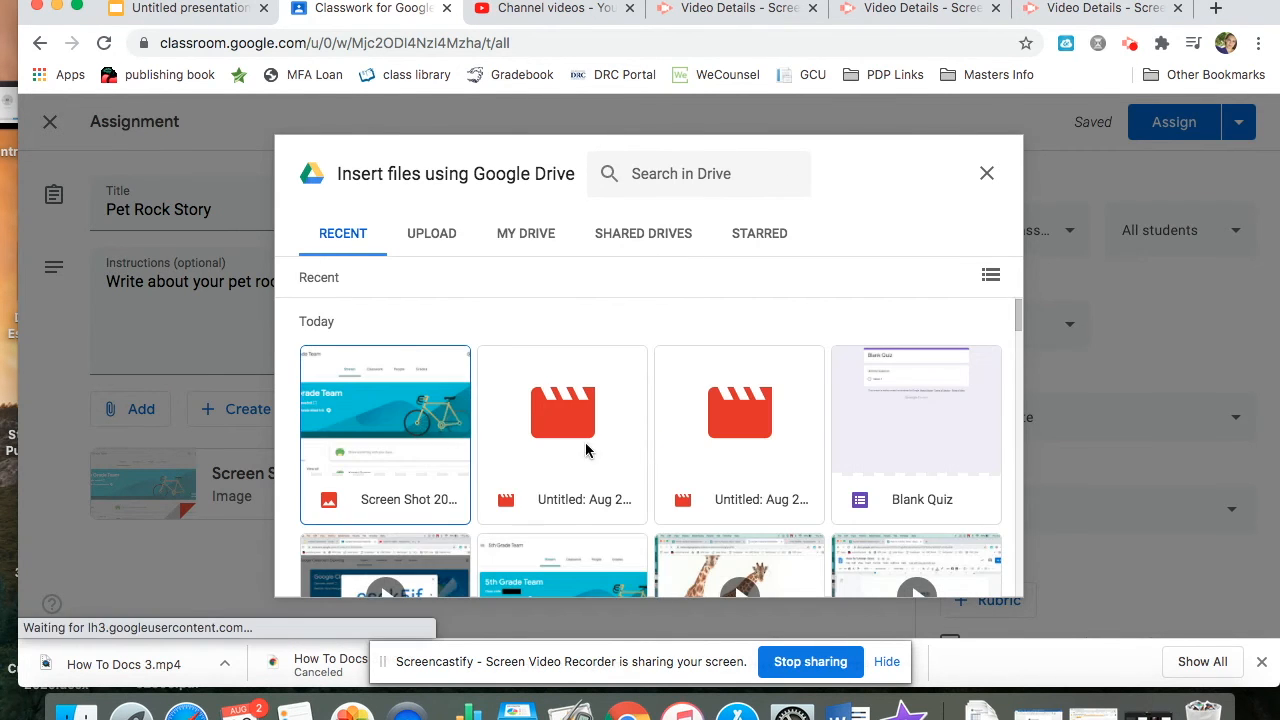
scroll(582, 488, down, 5)
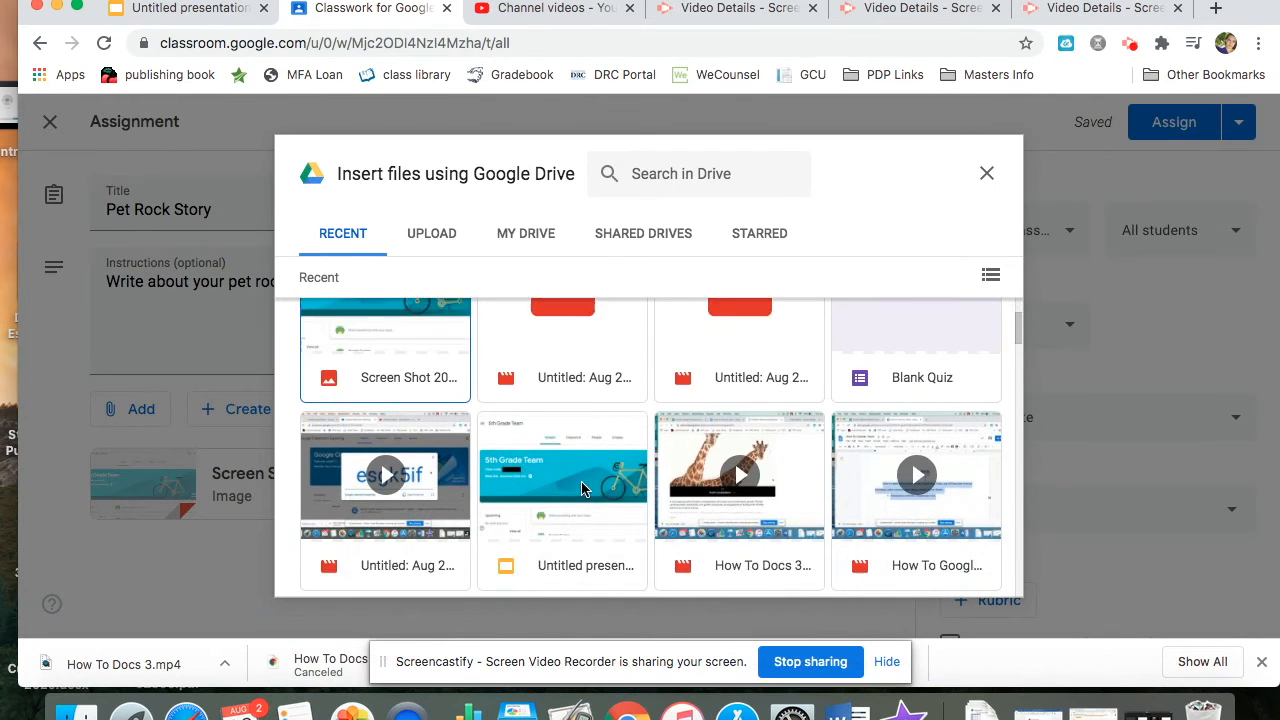
scroll(582, 488, down, 3)
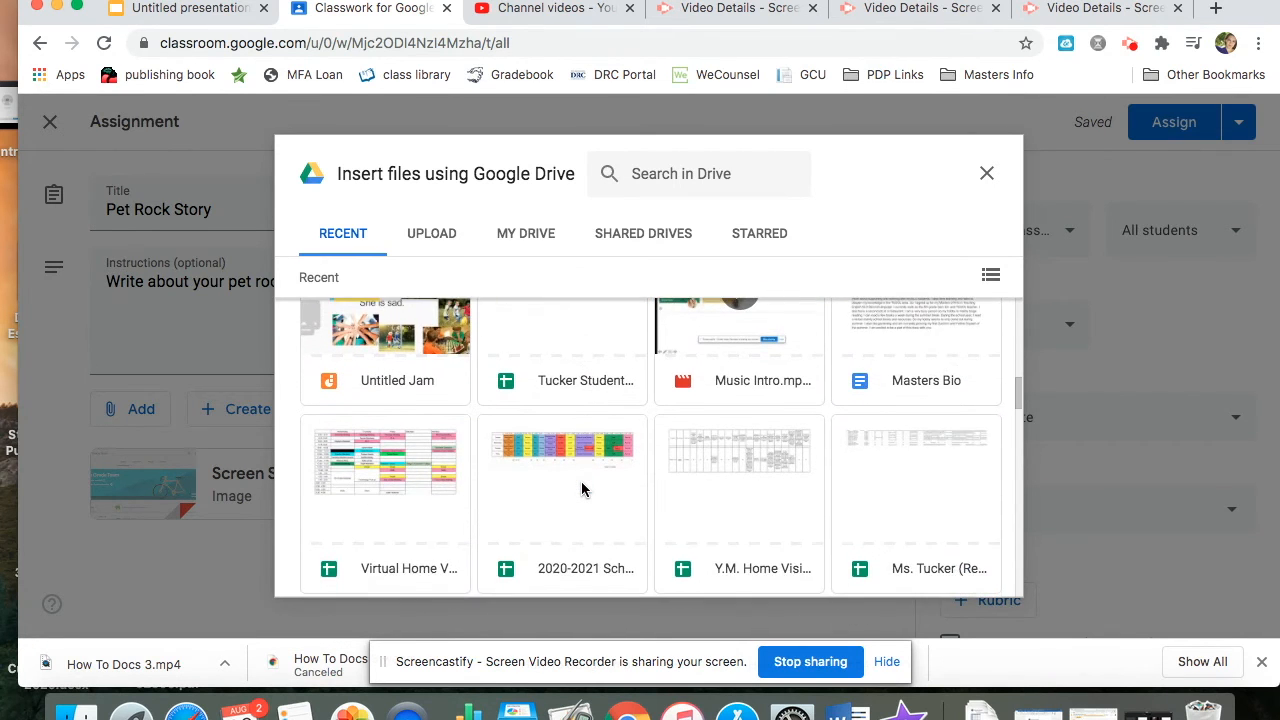
scroll(582, 488, down, 2)
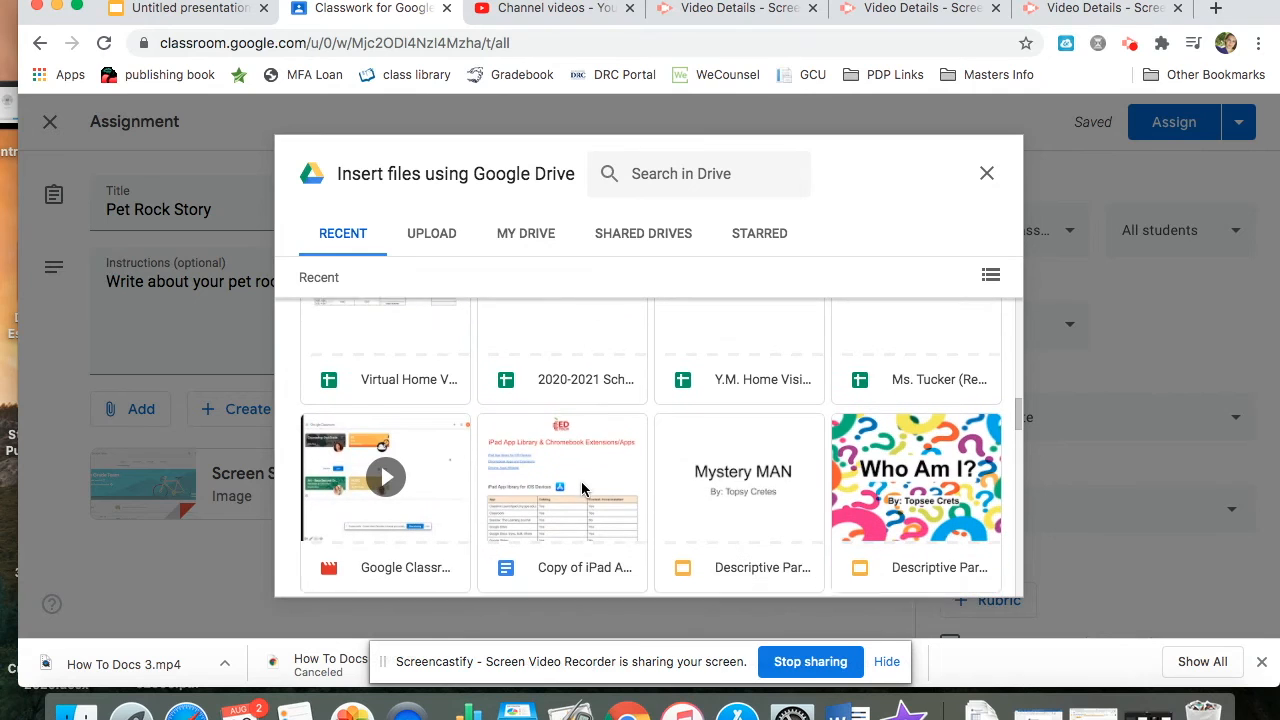
click(902, 463)
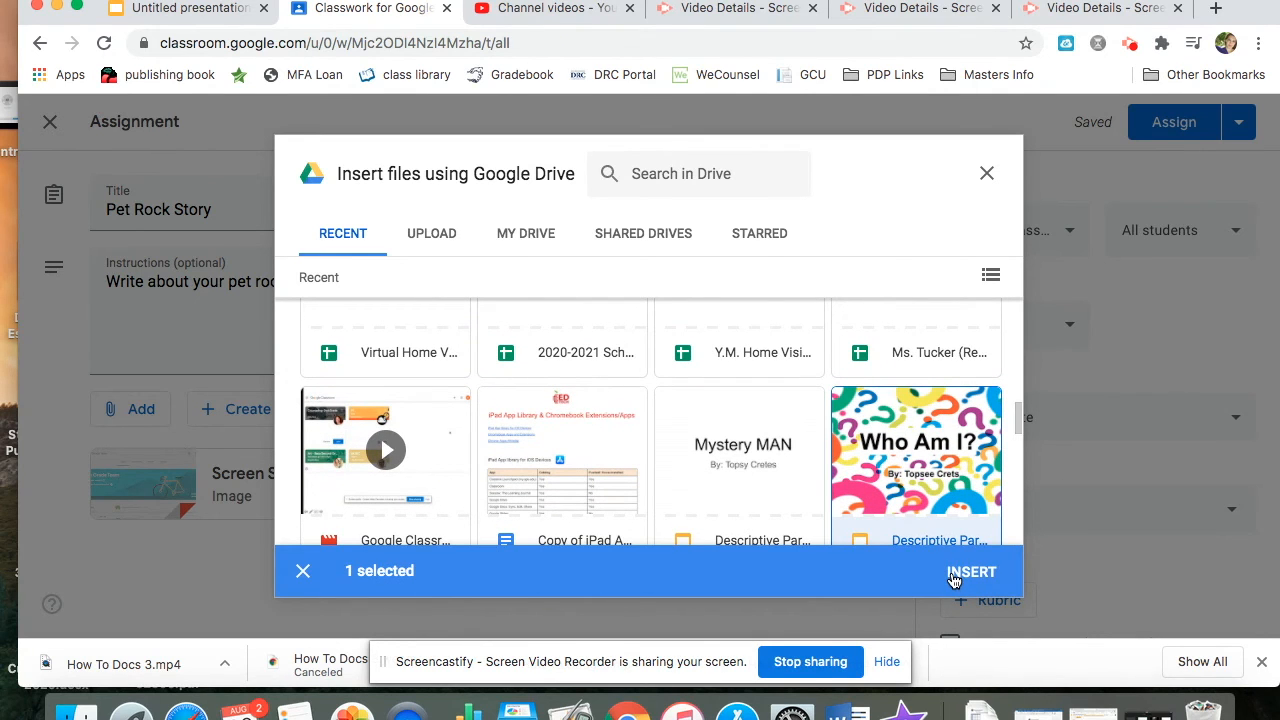
click(953, 575)
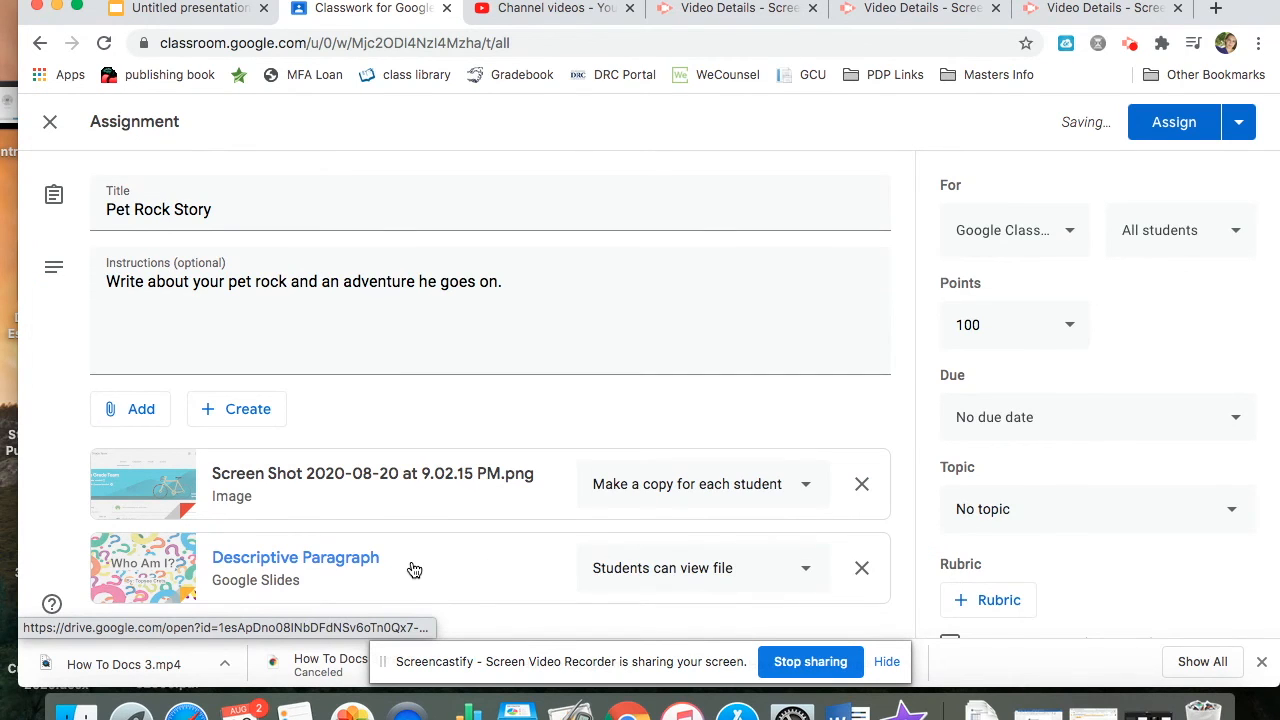
scroll(414, 569, down, 1)
click(798, 515)
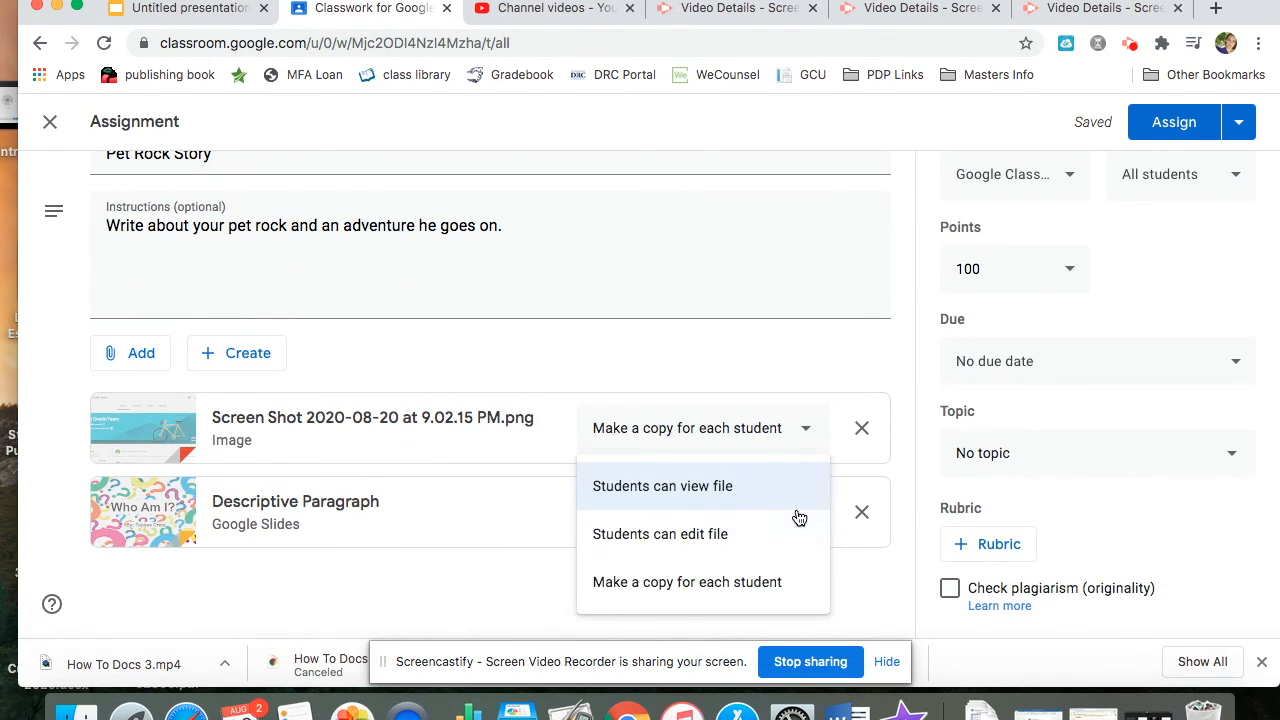
click(735, 584)
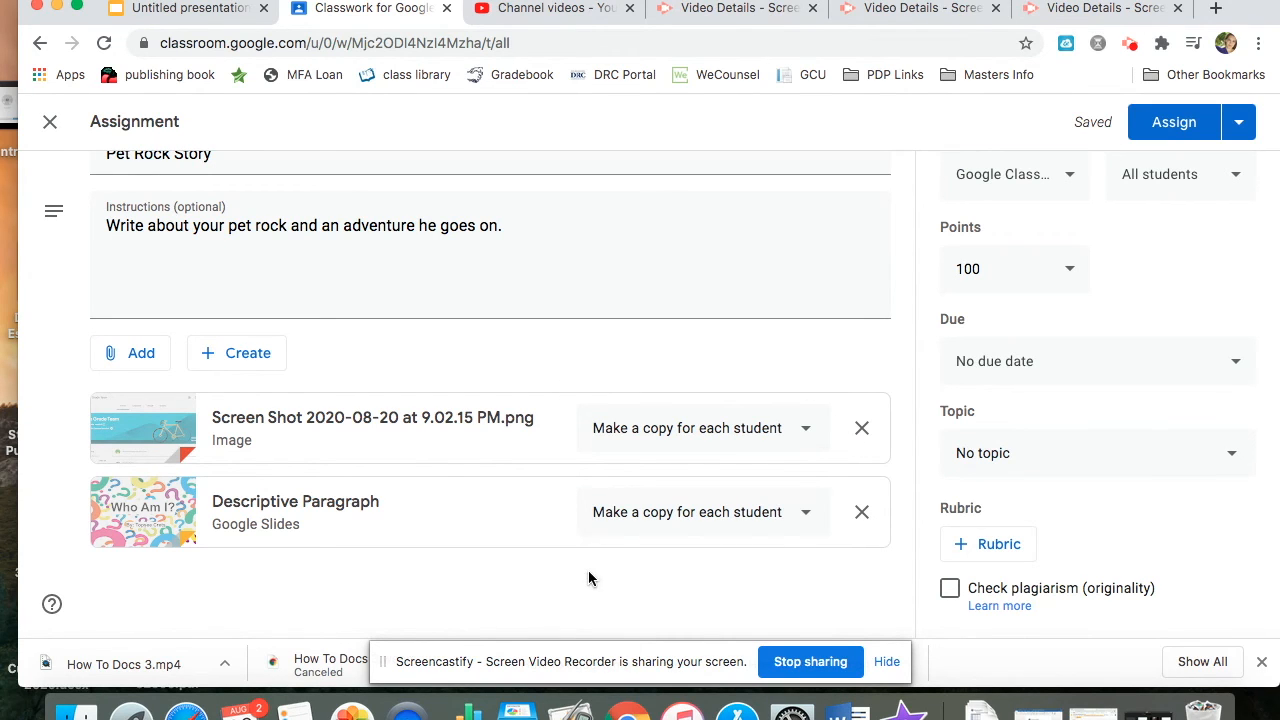
Step: Try excluding the listed student from the assignment's recipients and restore the selection to all students
scroll(1080, 310, up, 1)
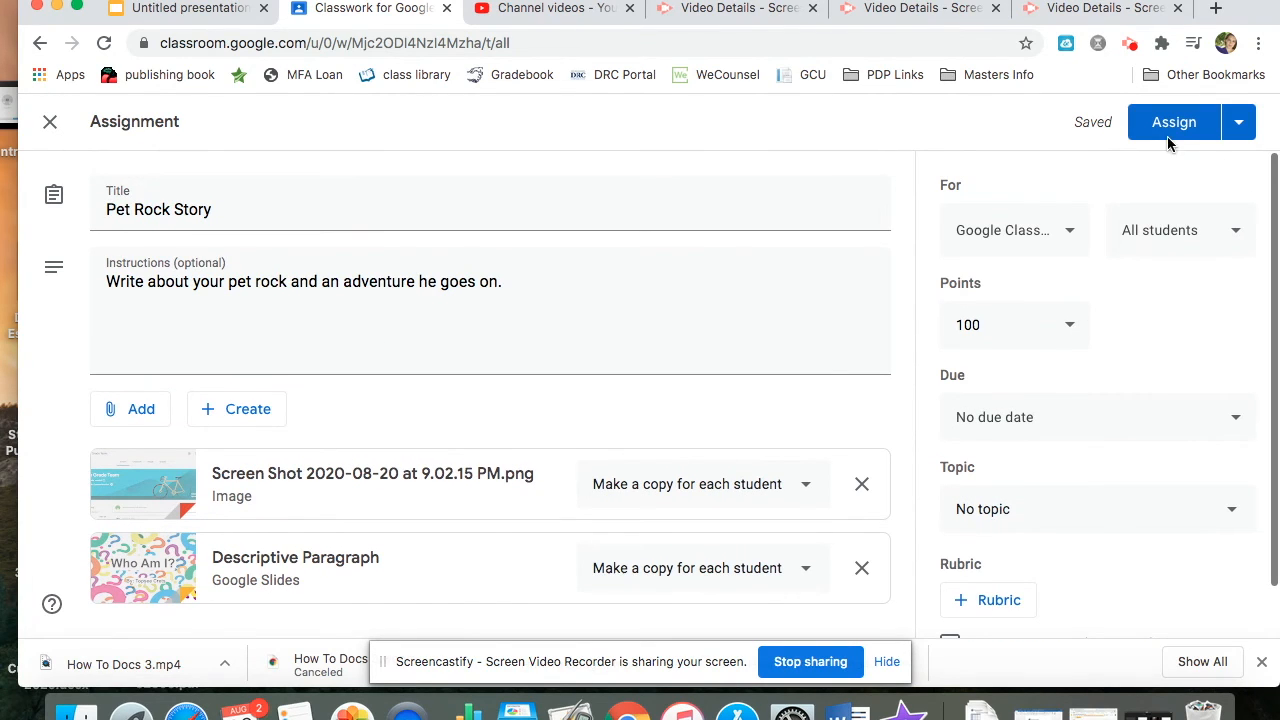
click(1177, 236)
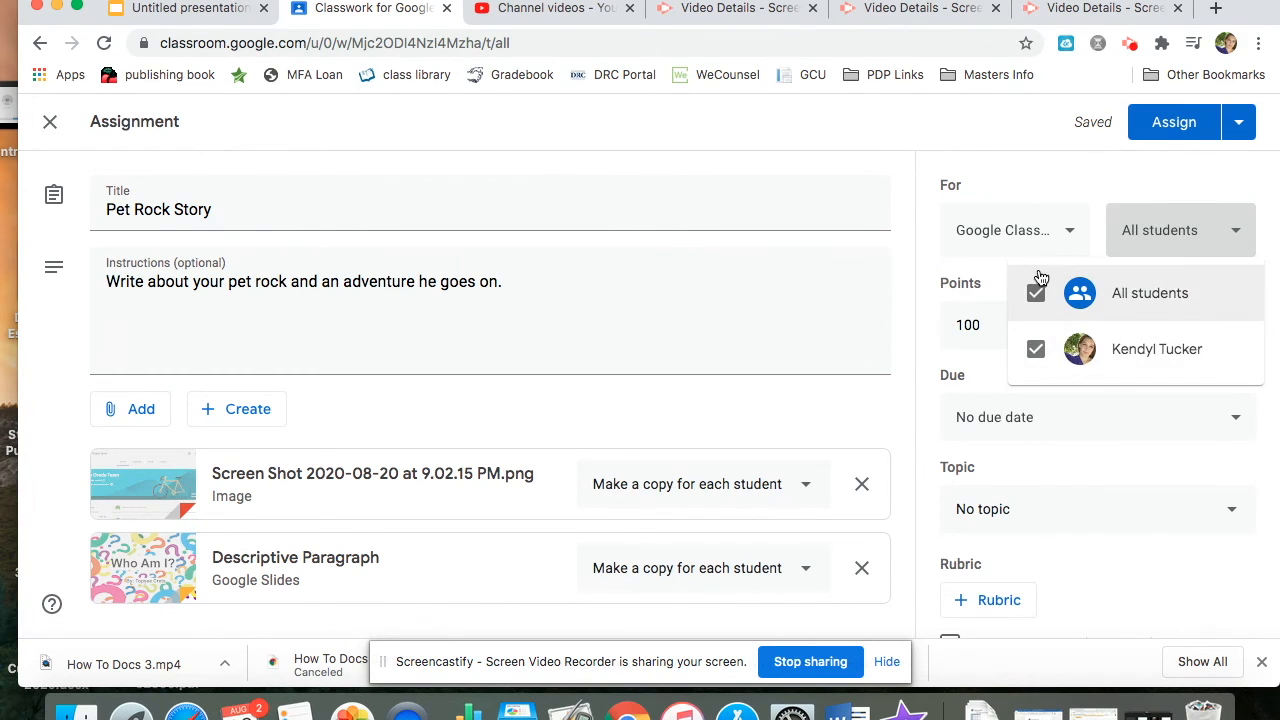
click(1035, 352)
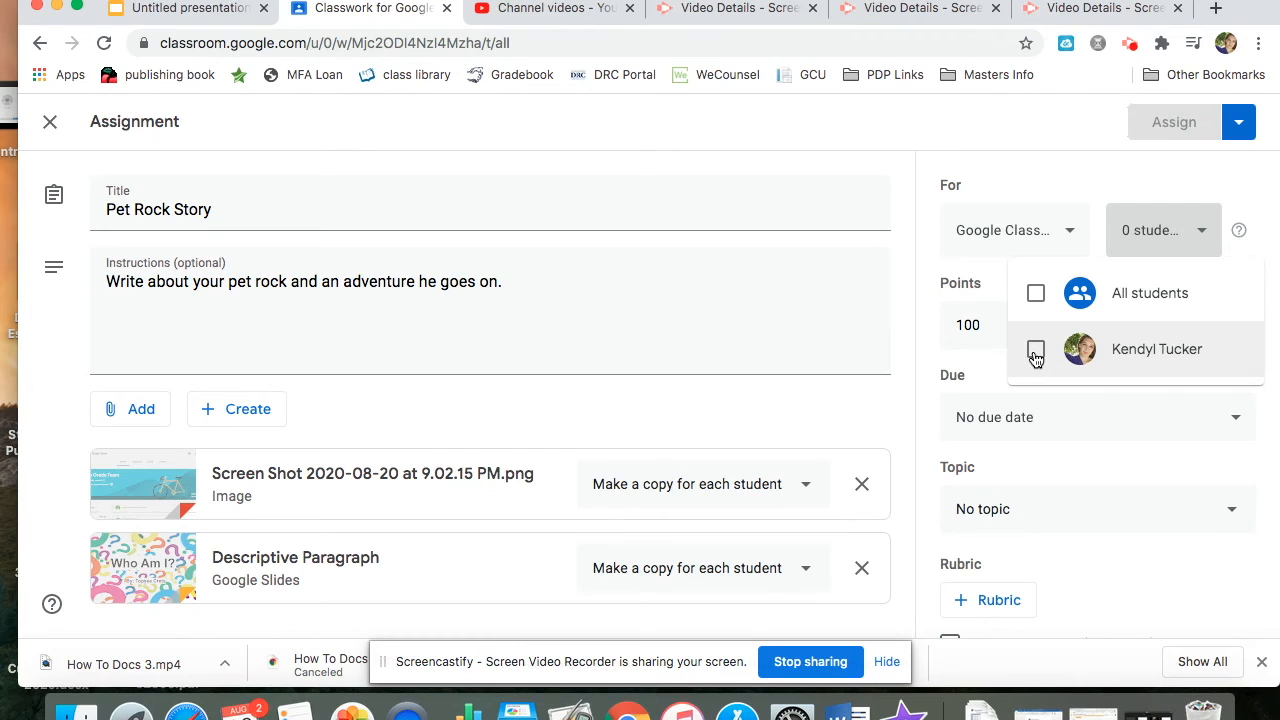
click(1035, 352)
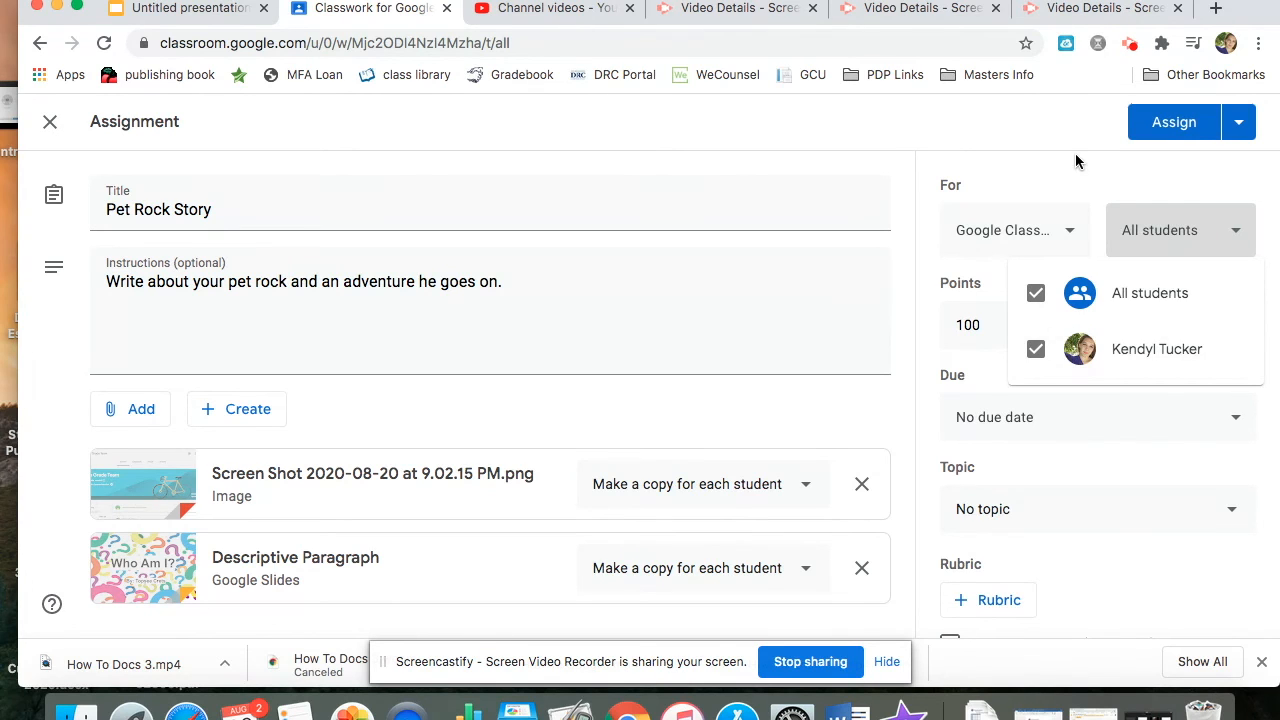
click(1183, 142)
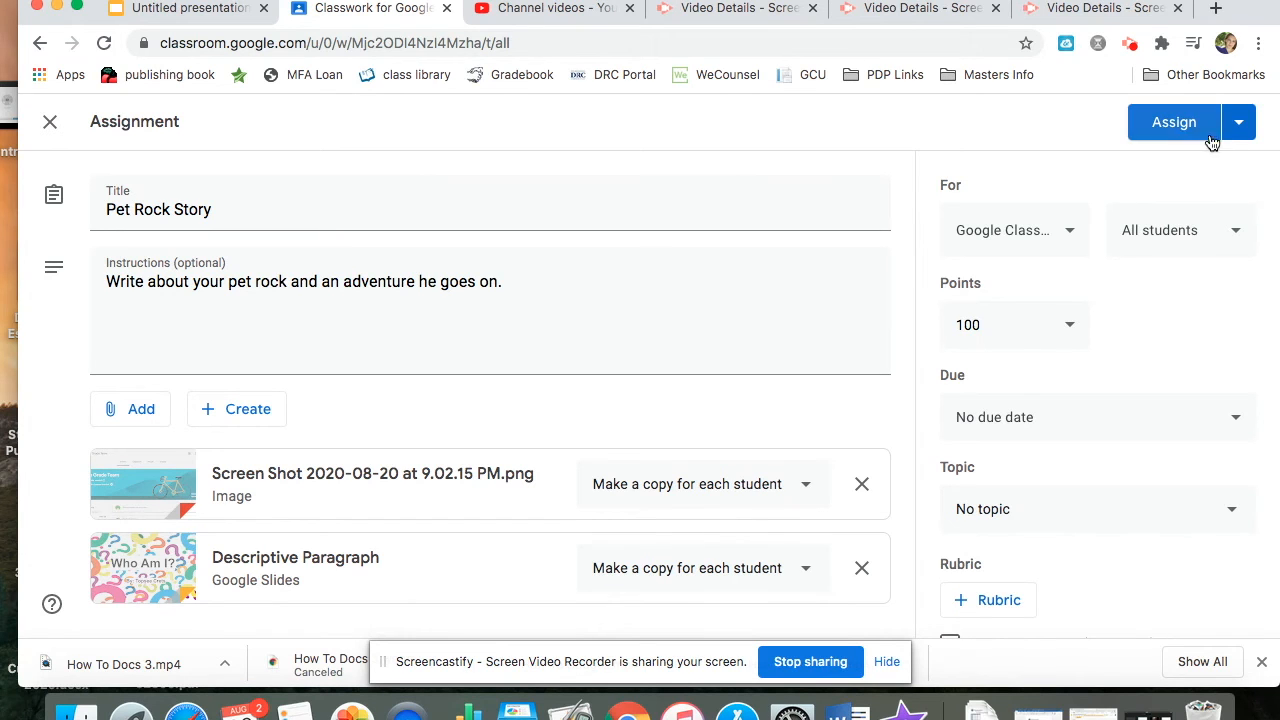
Step: Check the alternative posting options and assign Pet Rock Story to all students immediately
click(1241, 126)
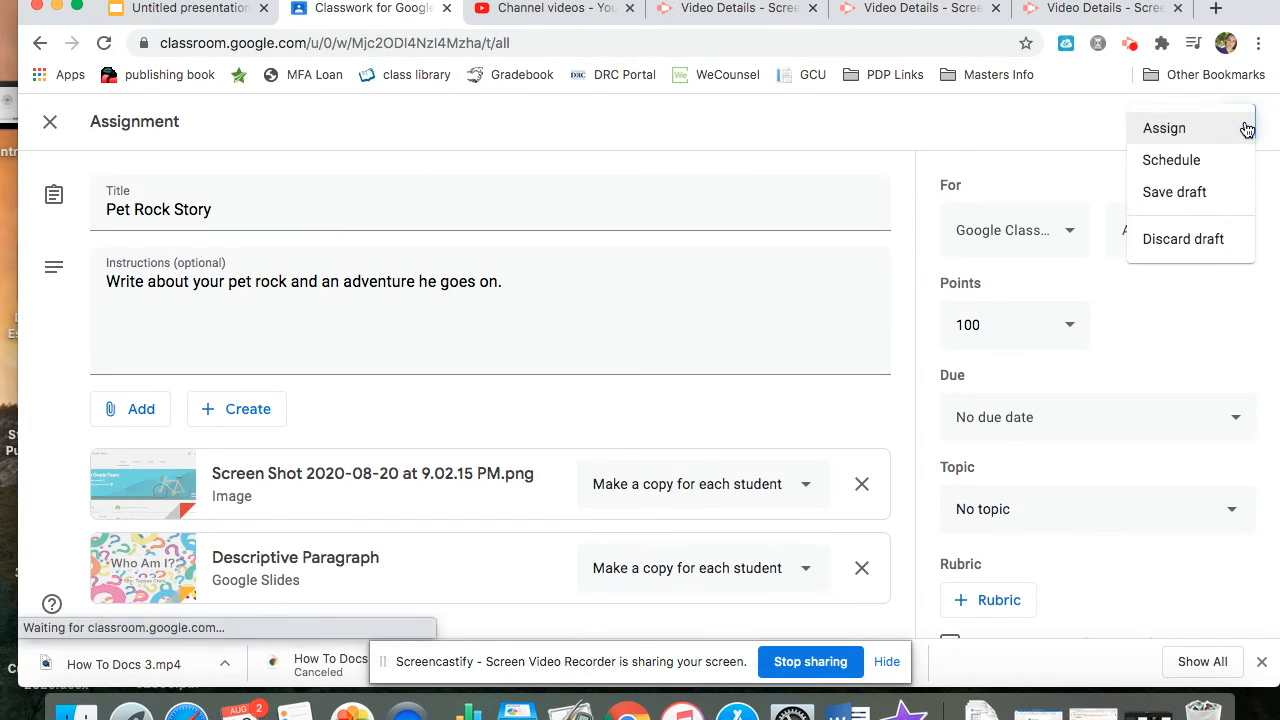
click(1077, 112)
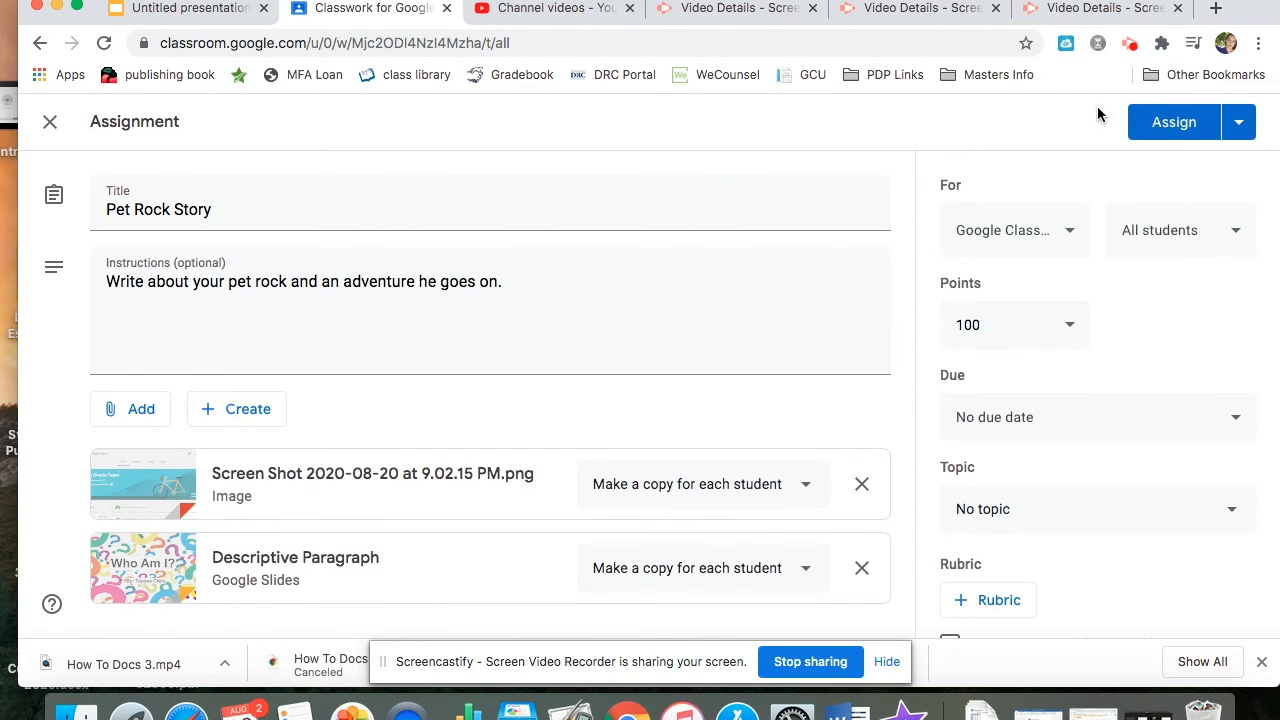
click(1149, 131)
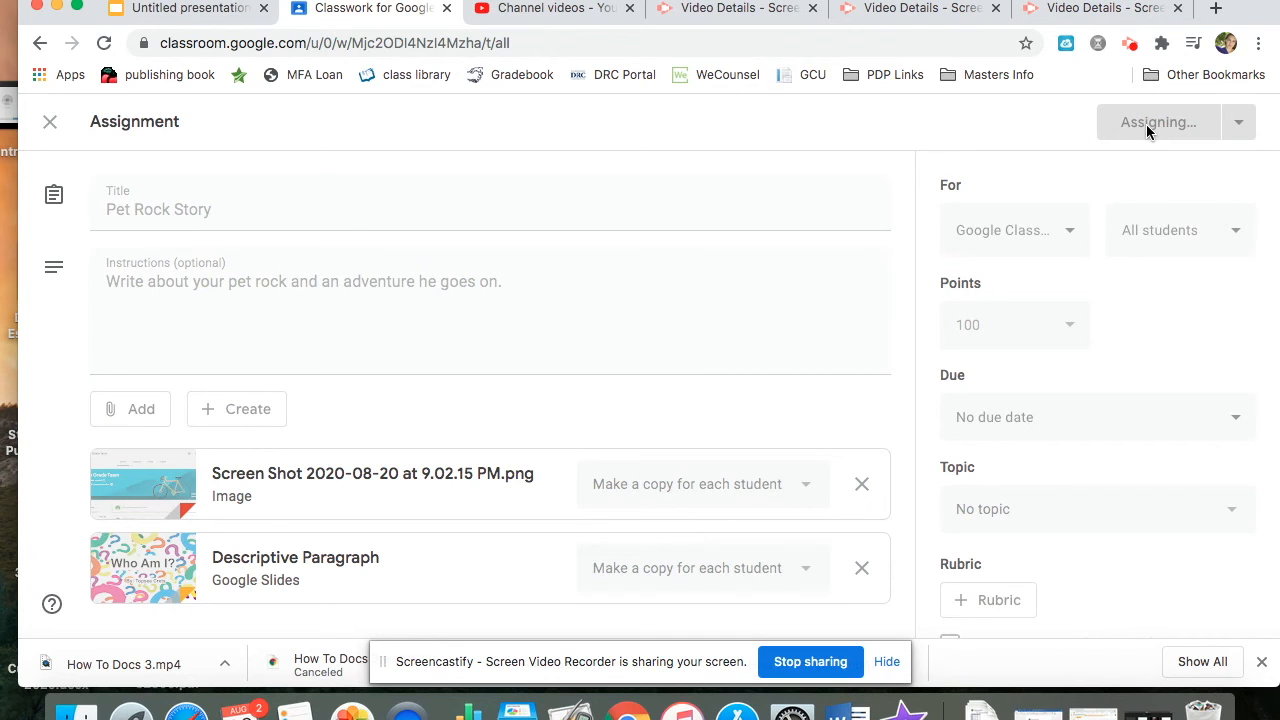
click(1130, 45)
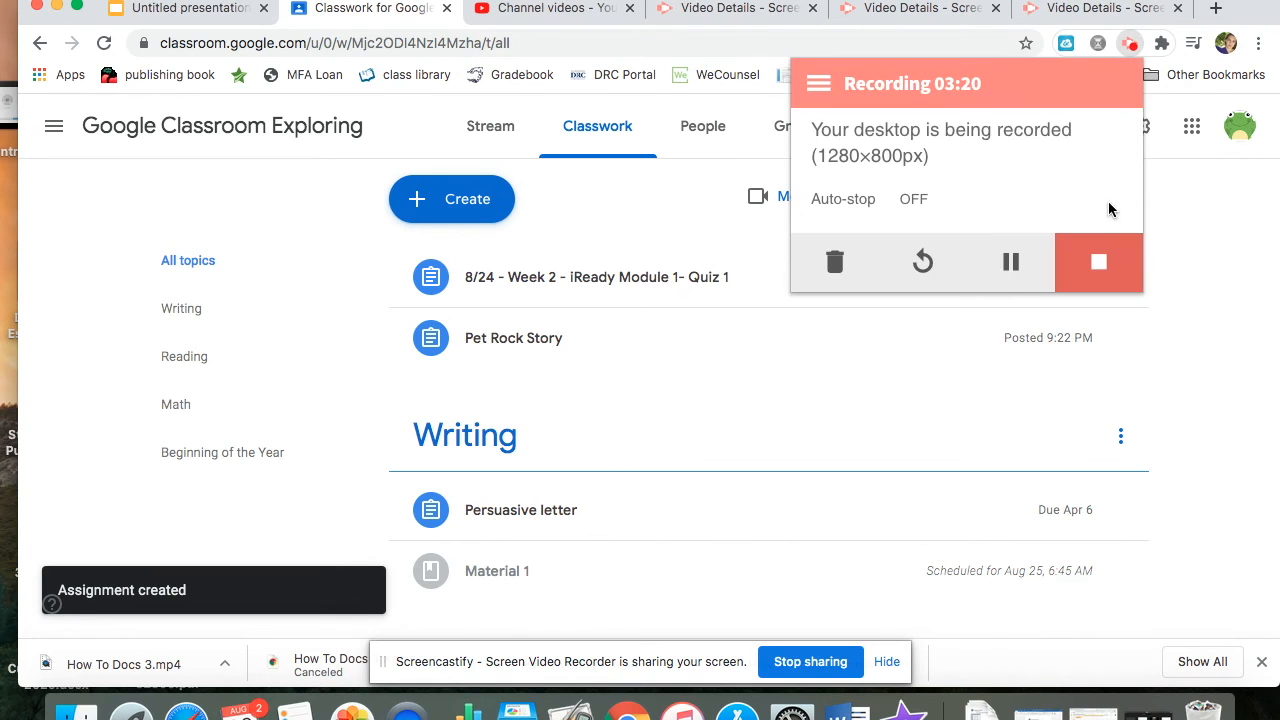
click(1099, 262)
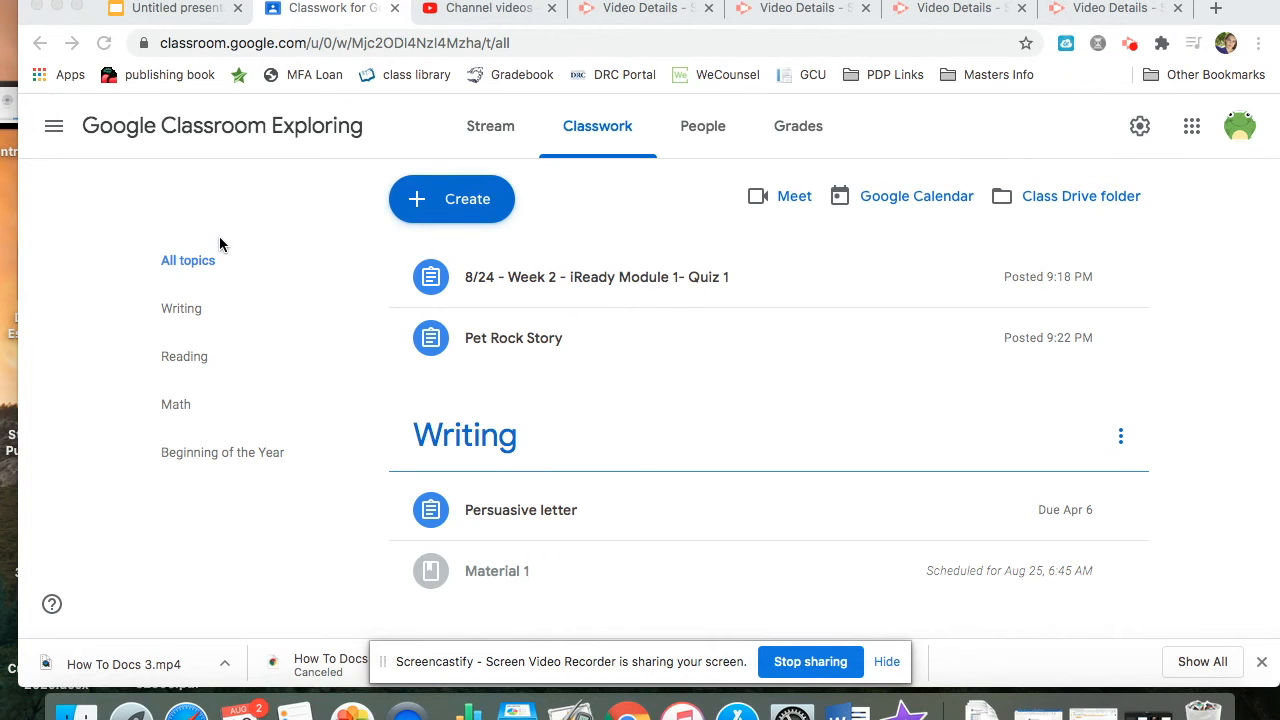
Step: Look through the full classwork list and filter it to the Writing topic to review its posts
scroll(197, 269, up, 1)
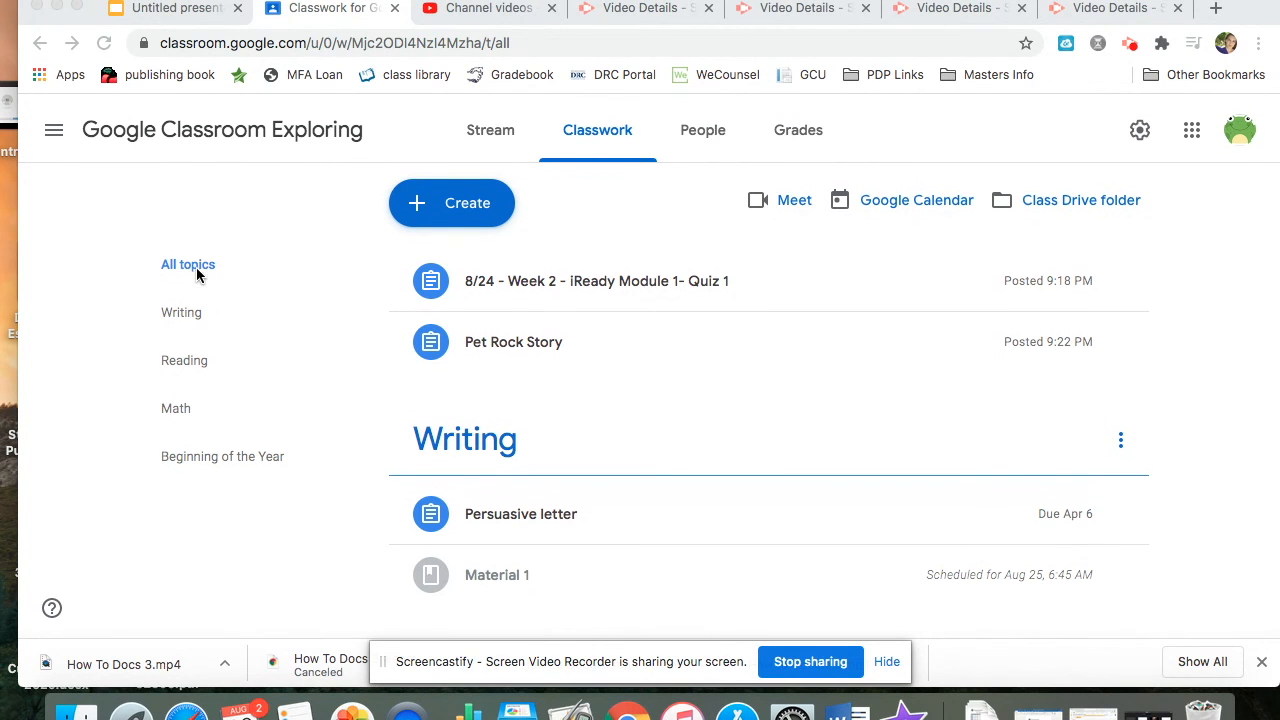
scroll(731, 443, down, 10)
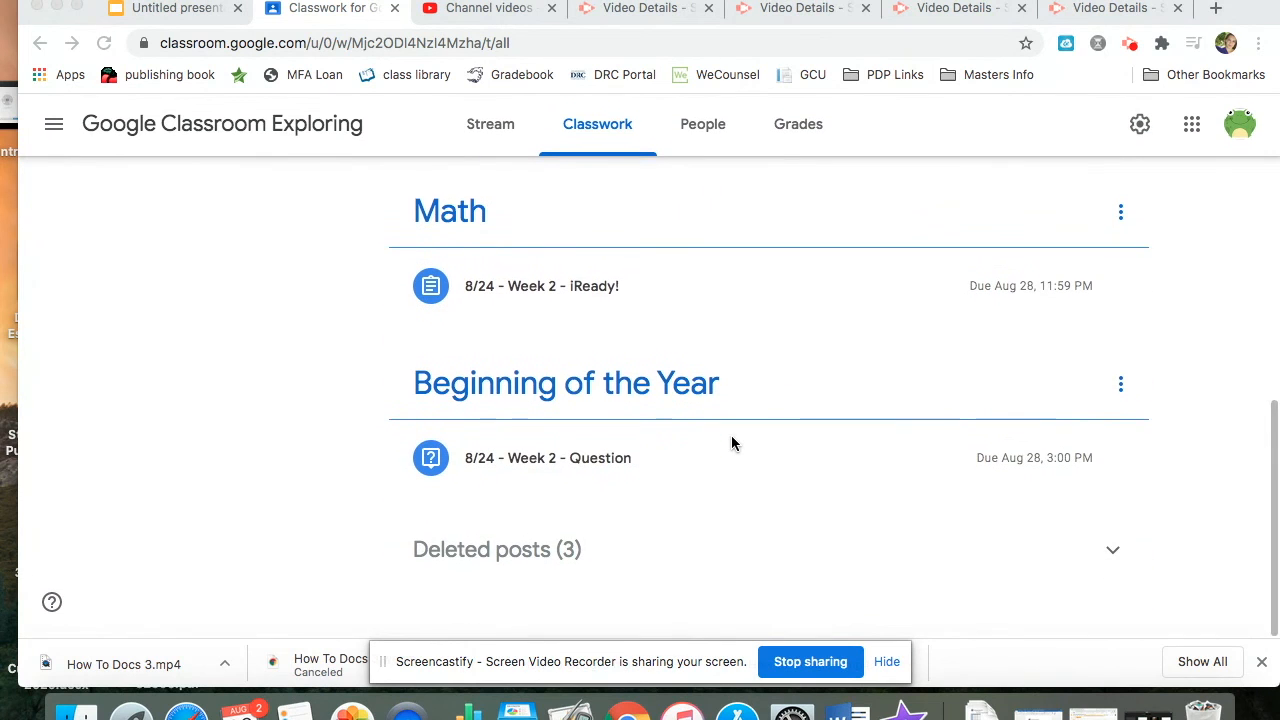
scroll(731, 443, up, 10)
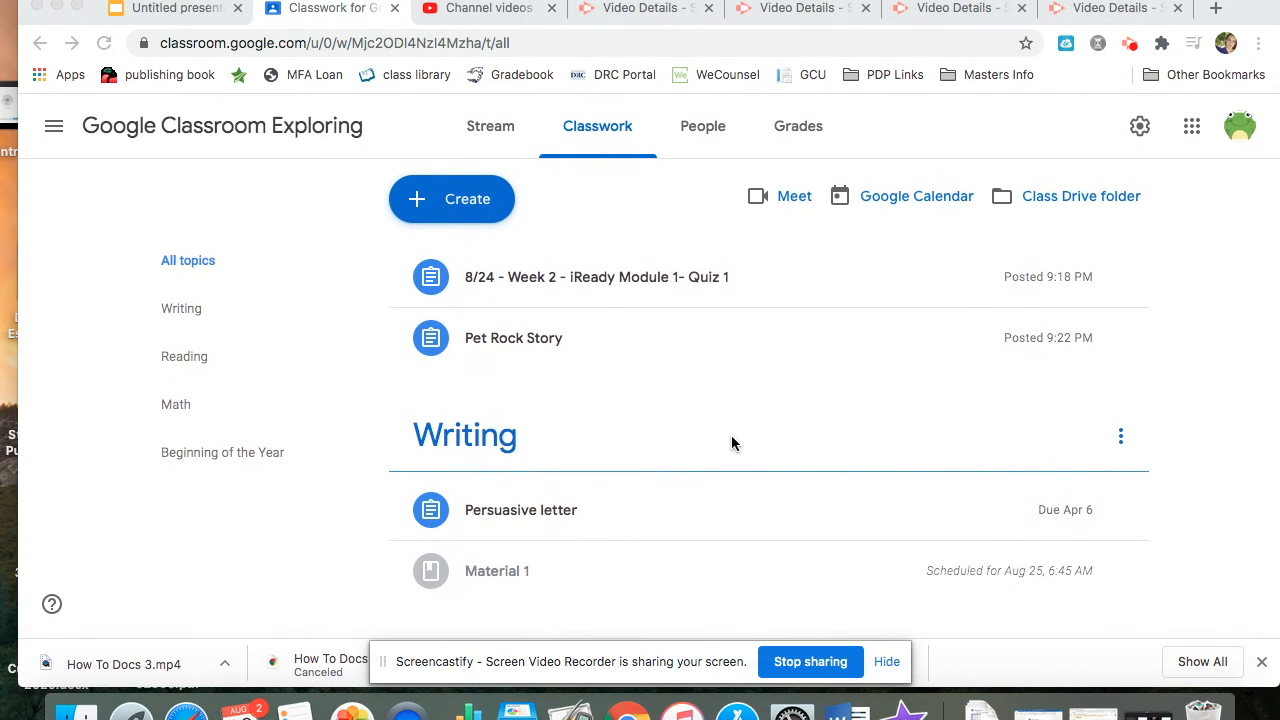
click(174, 314)
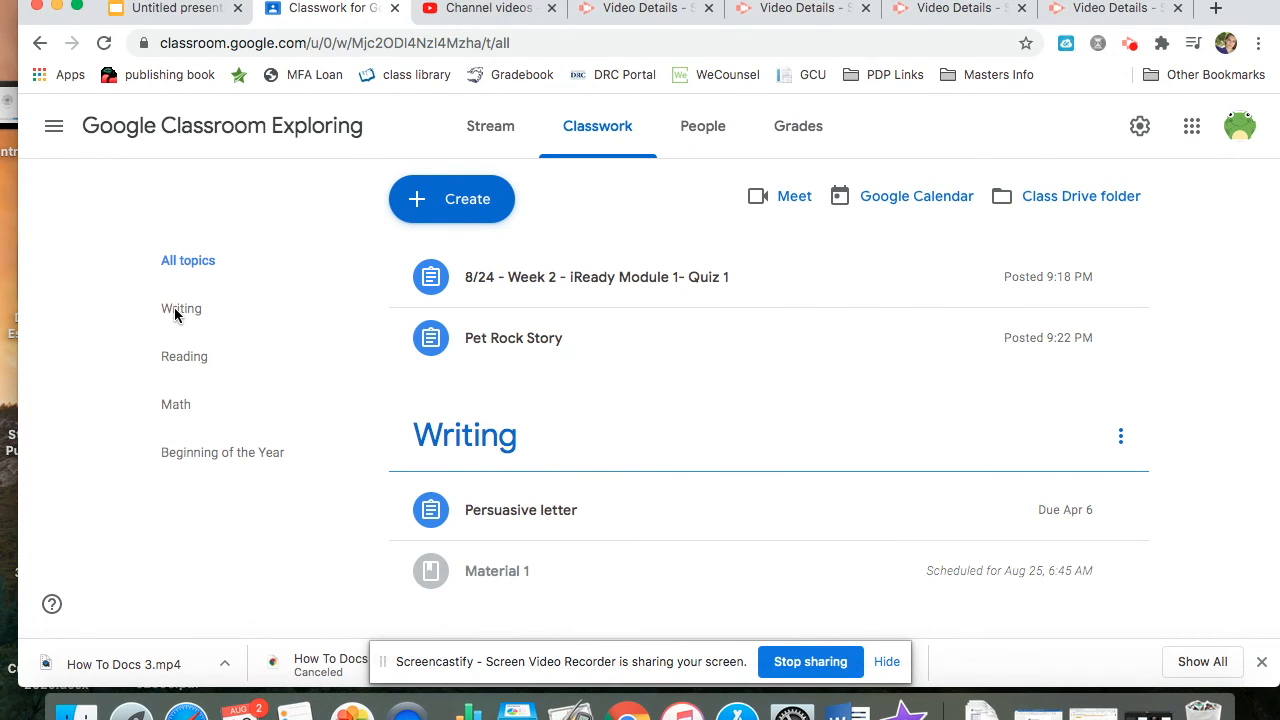
click(177, 310)
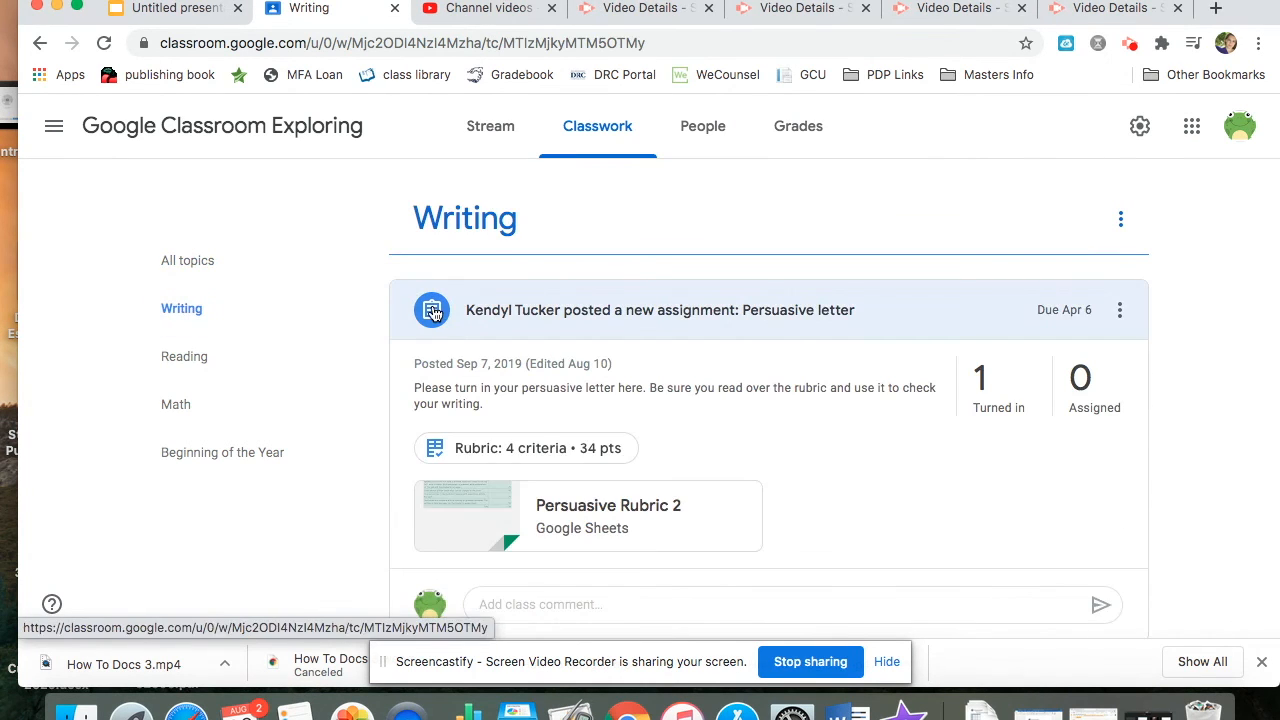
scroll(1196, 362, down, 5)
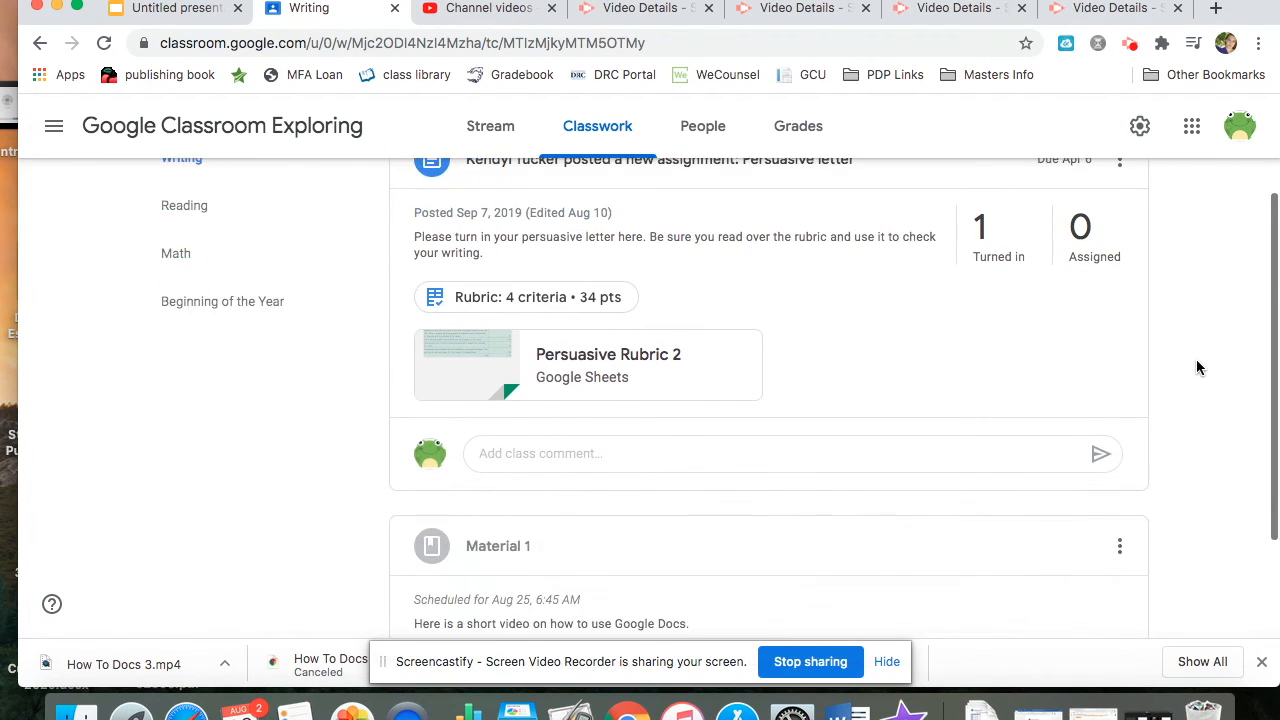
scroll(1196, 368, up, 5)
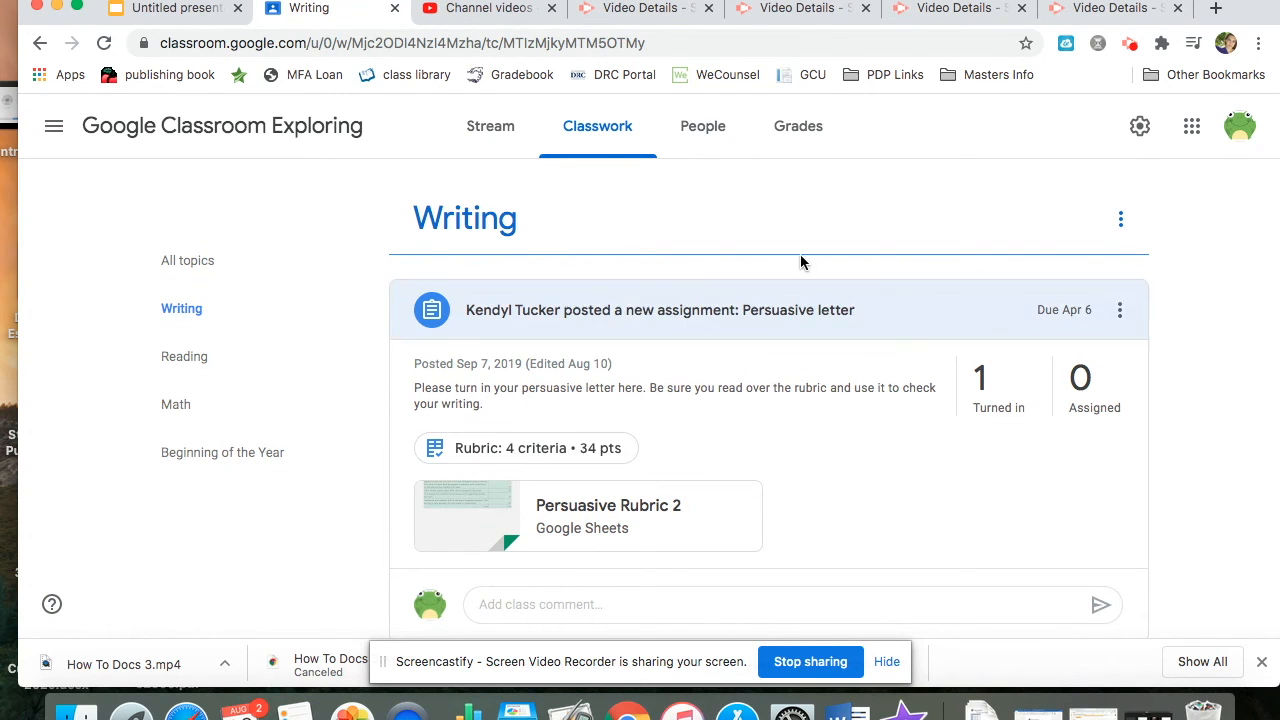
Step: Open the Persuasive letter assignment and review its instructions and the student work turned in
click(590, 314)
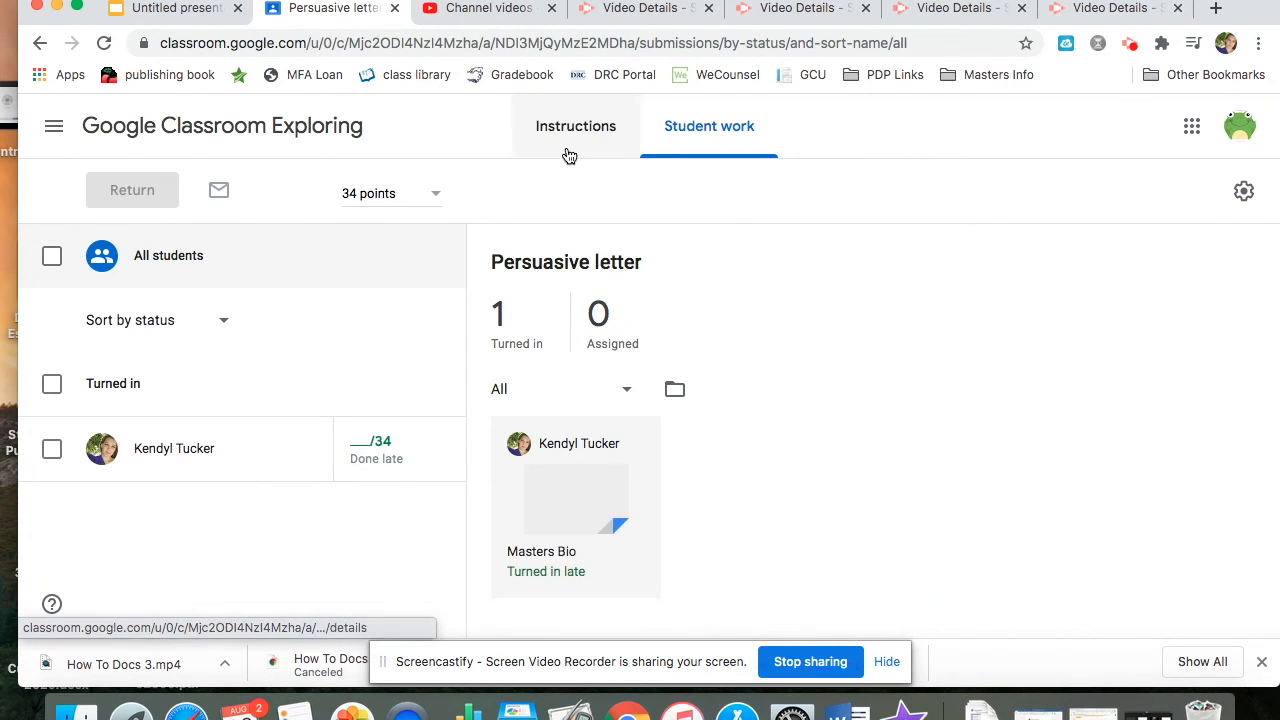
click(566, 130)
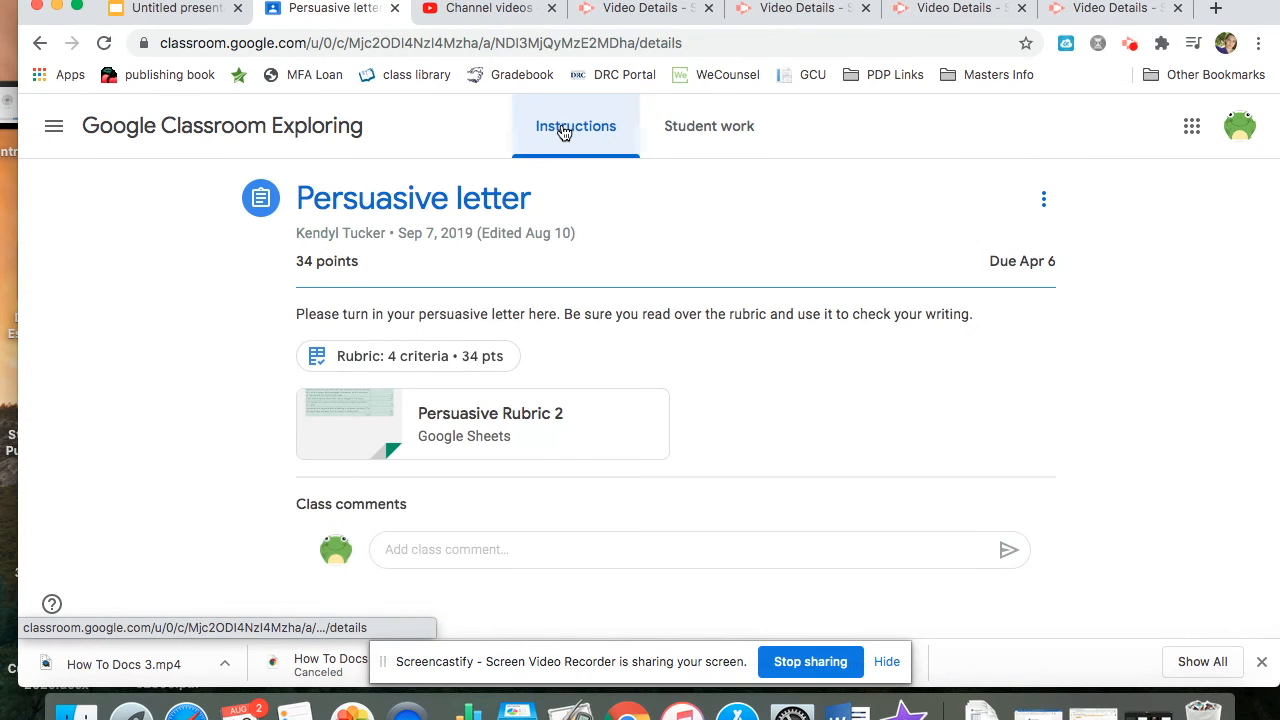
click(668, 130)
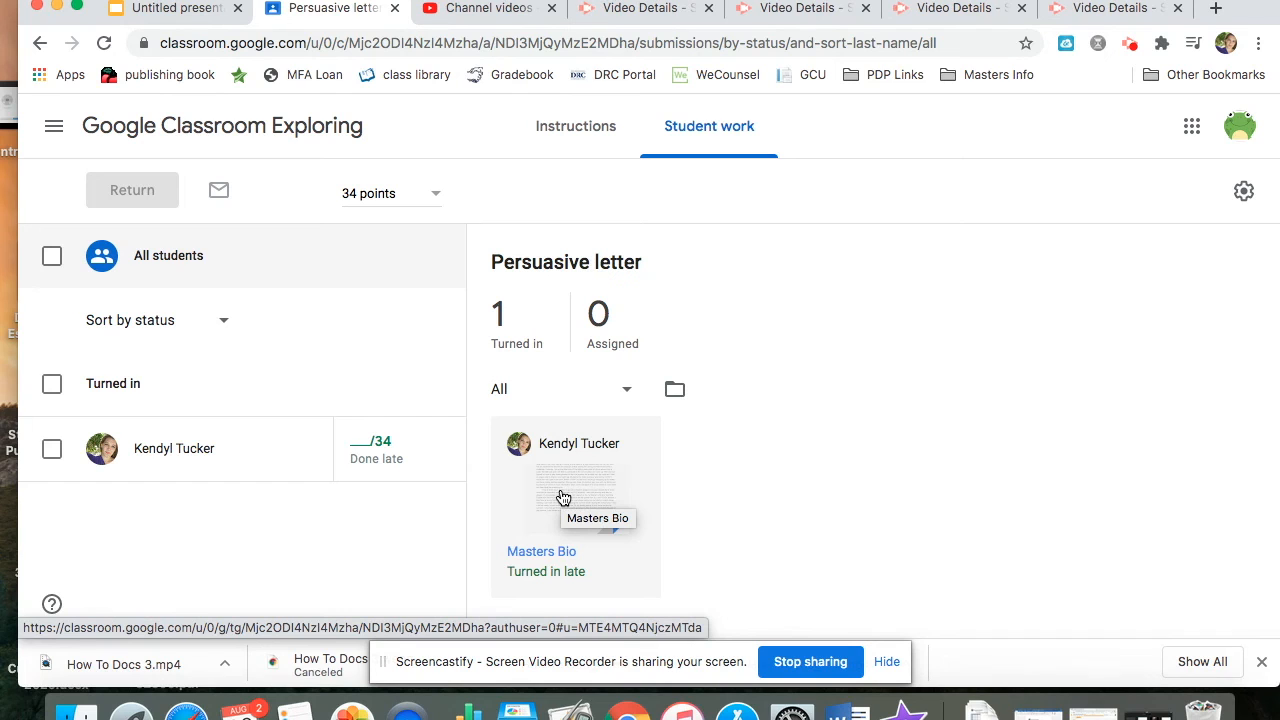
Step: Open the student's Persuasive letter submission and examine the rubric, expanding the Letter Format criterion
click(362, 443)
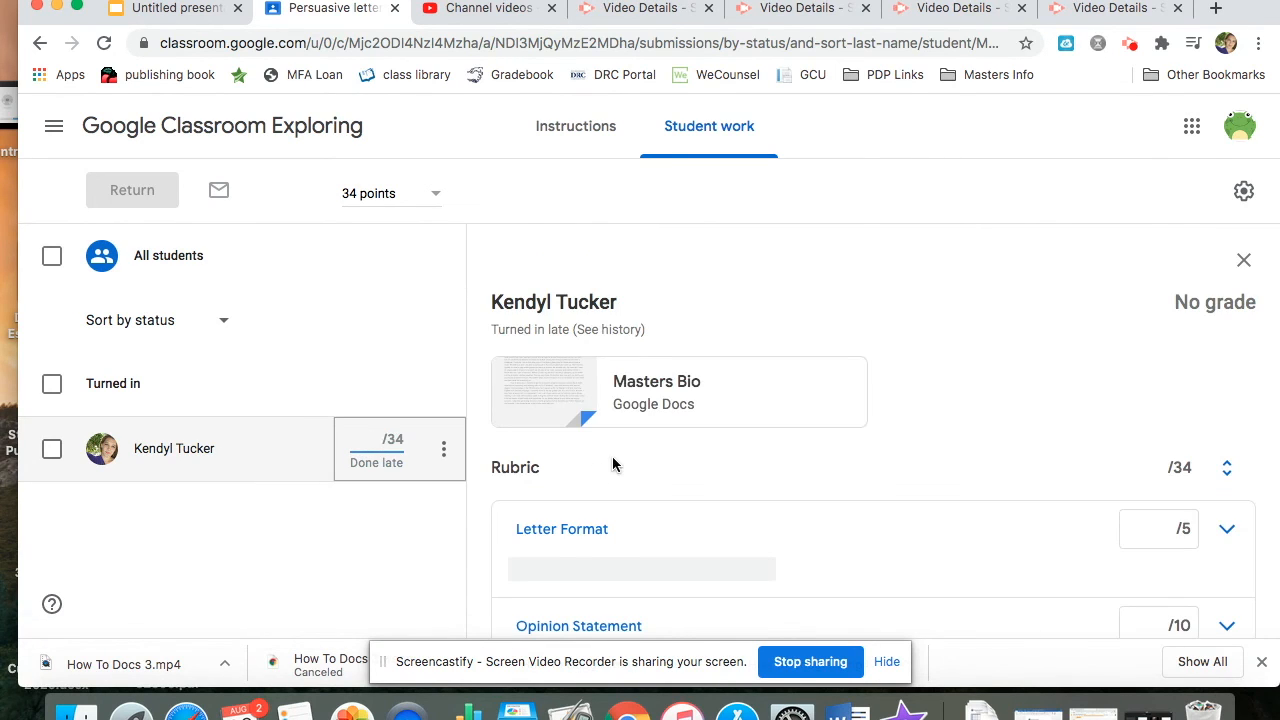
scroll(932, 508, down, 3)
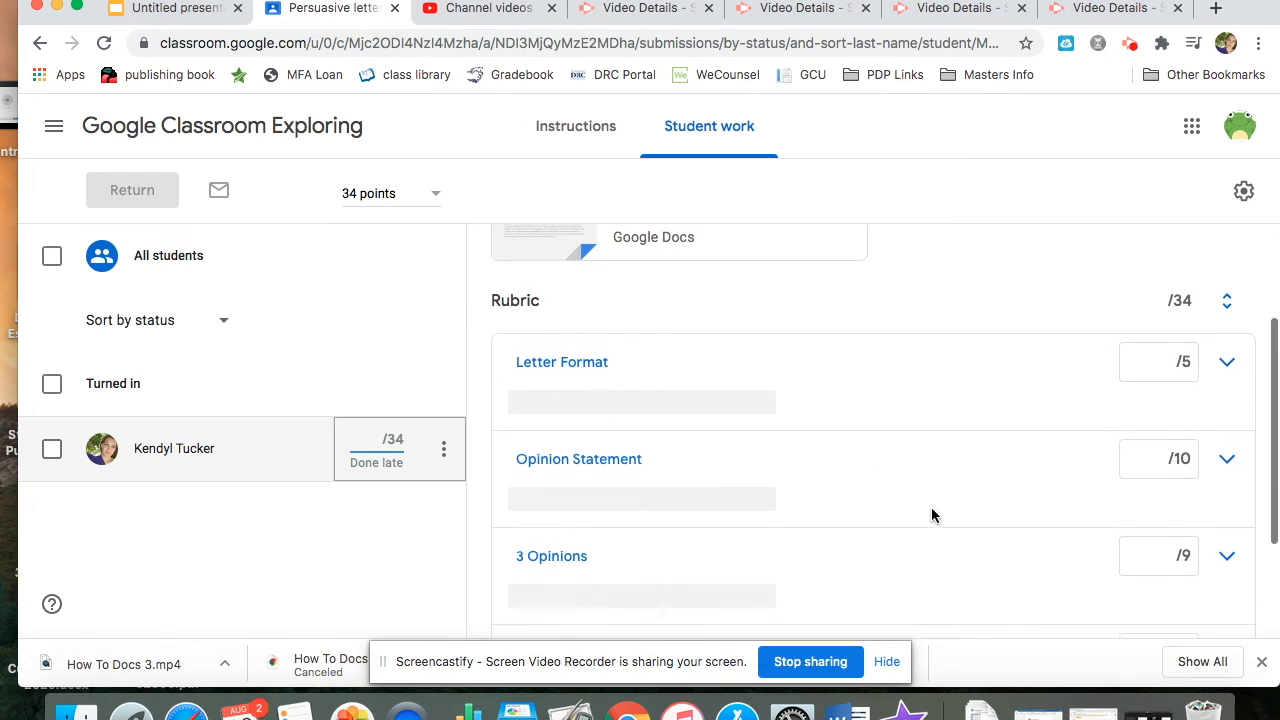
click(1169, 350)
click(1227, 347)
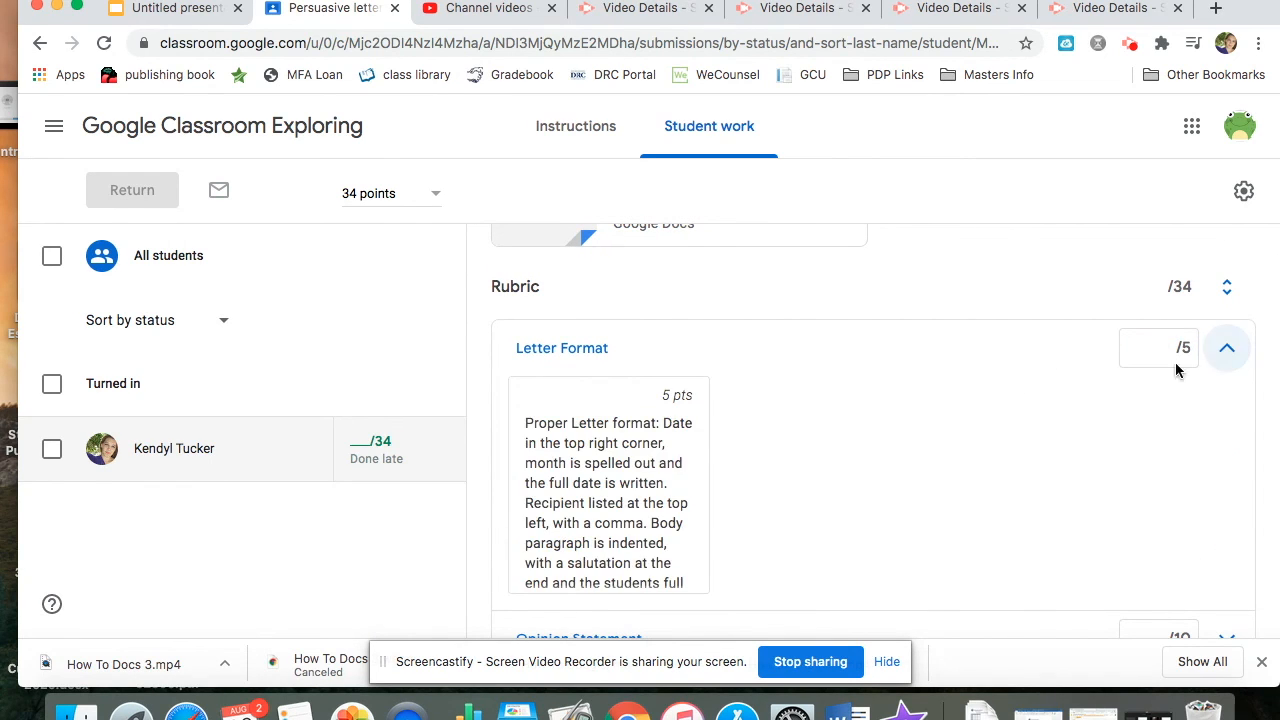
scroll(615, 477, down, 1)
scroll(797, 500, down, 6)
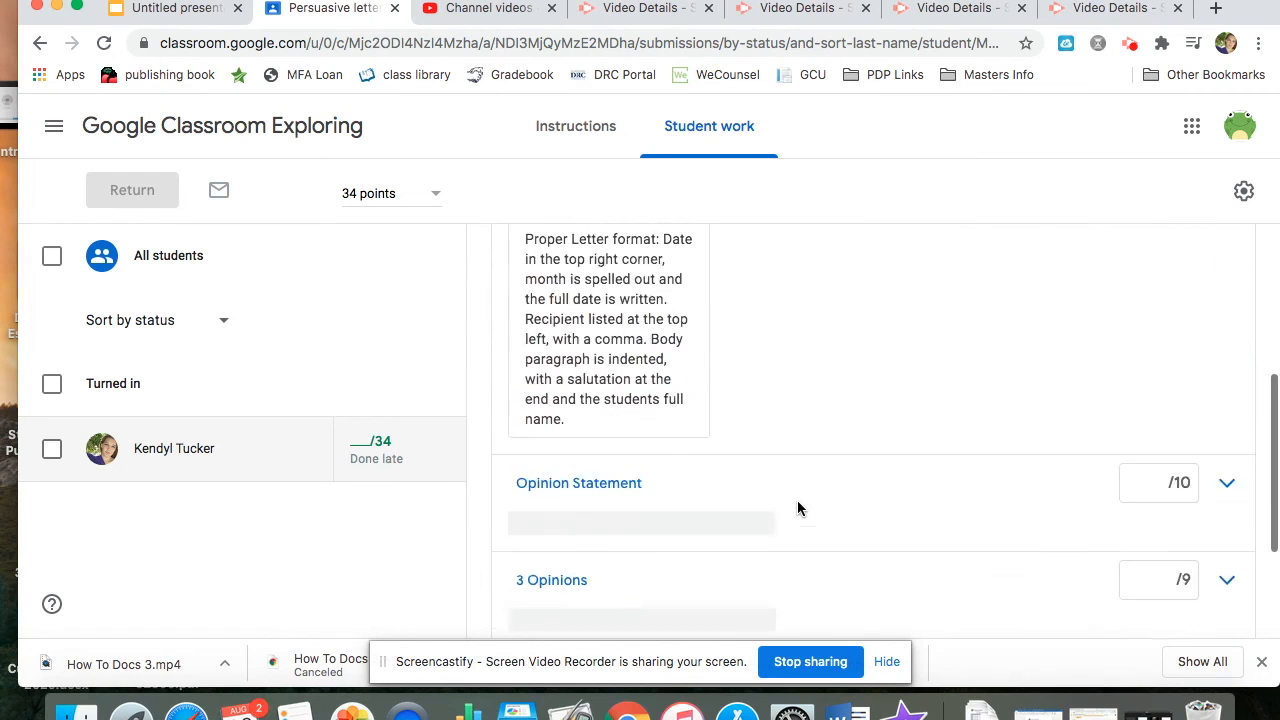
scroll(859, 305, up, 5)
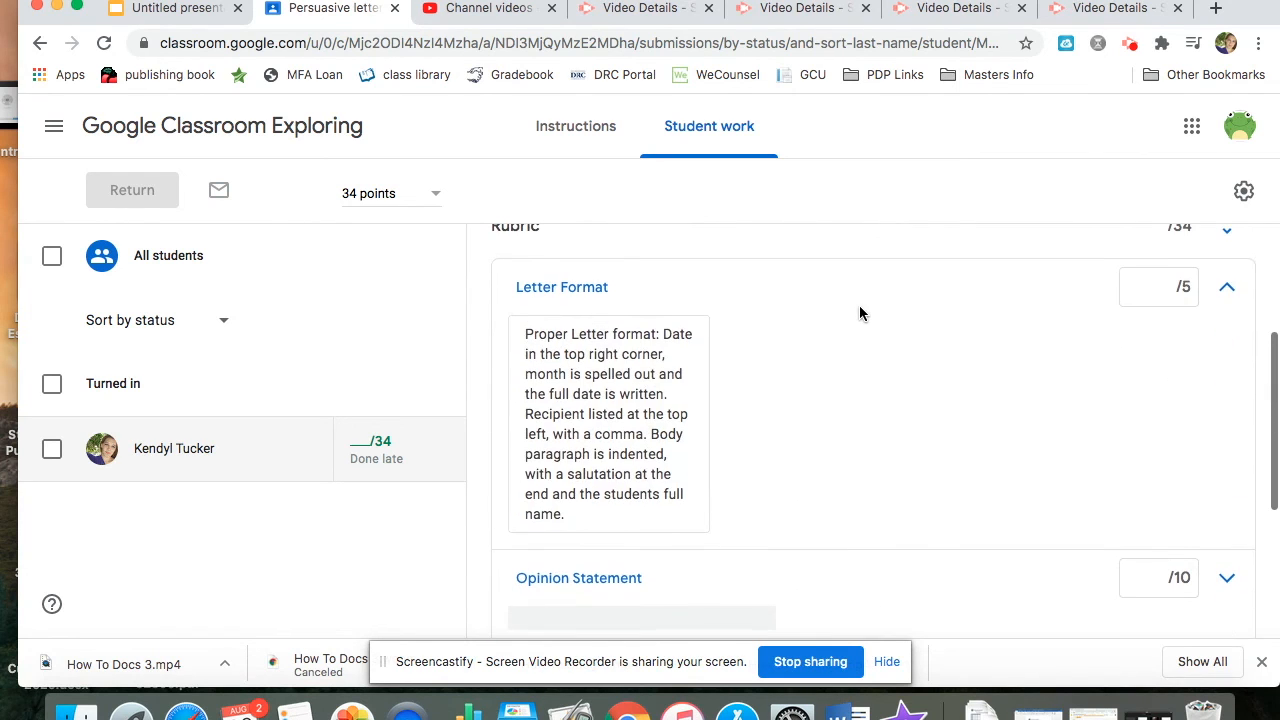
Step: Score the submission's rubric with 3 points for Letter Format and 6 points for Opinion Statement
click(1168, 290)
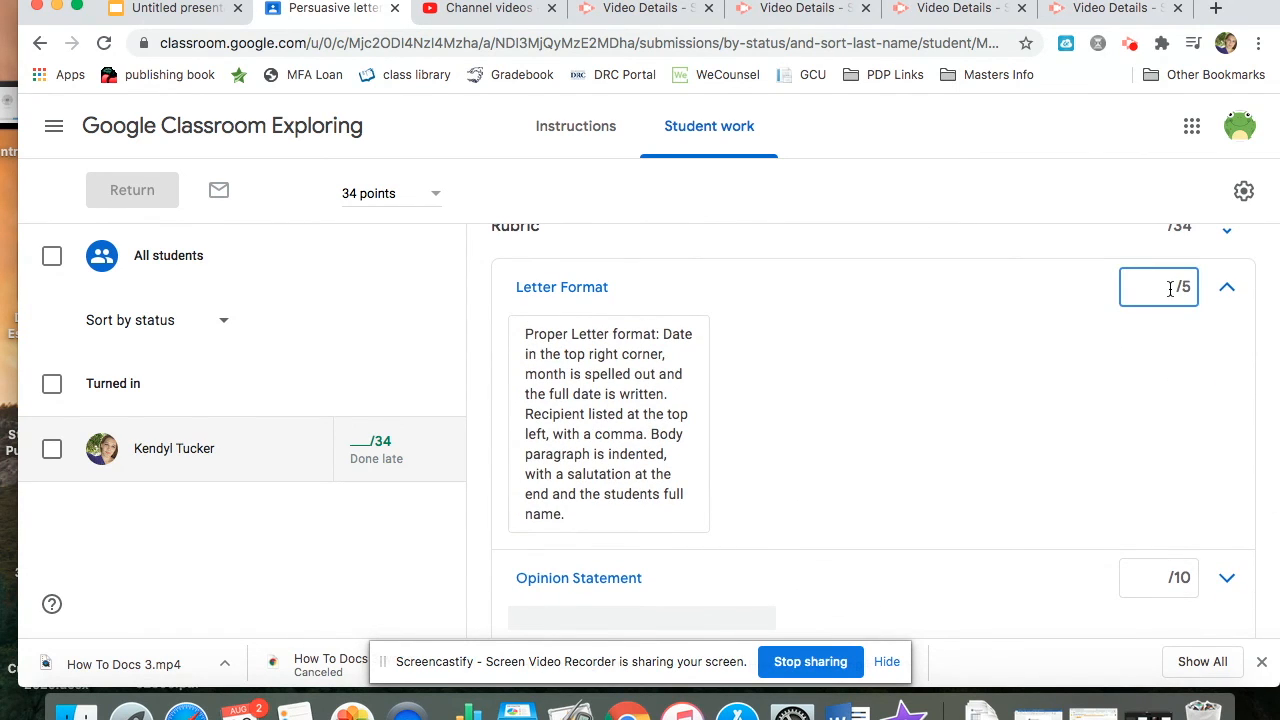
click(1191, 403)
scroll(1191, 403, down, 3)
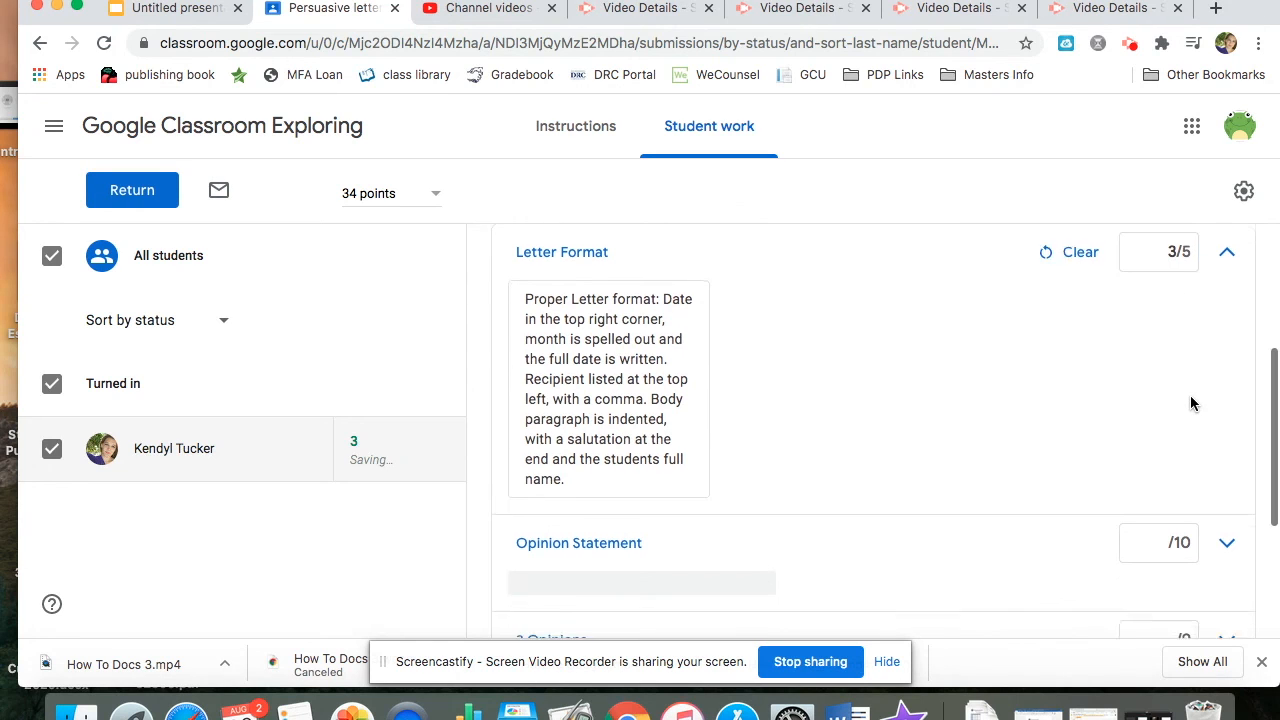
click(1165, 423)
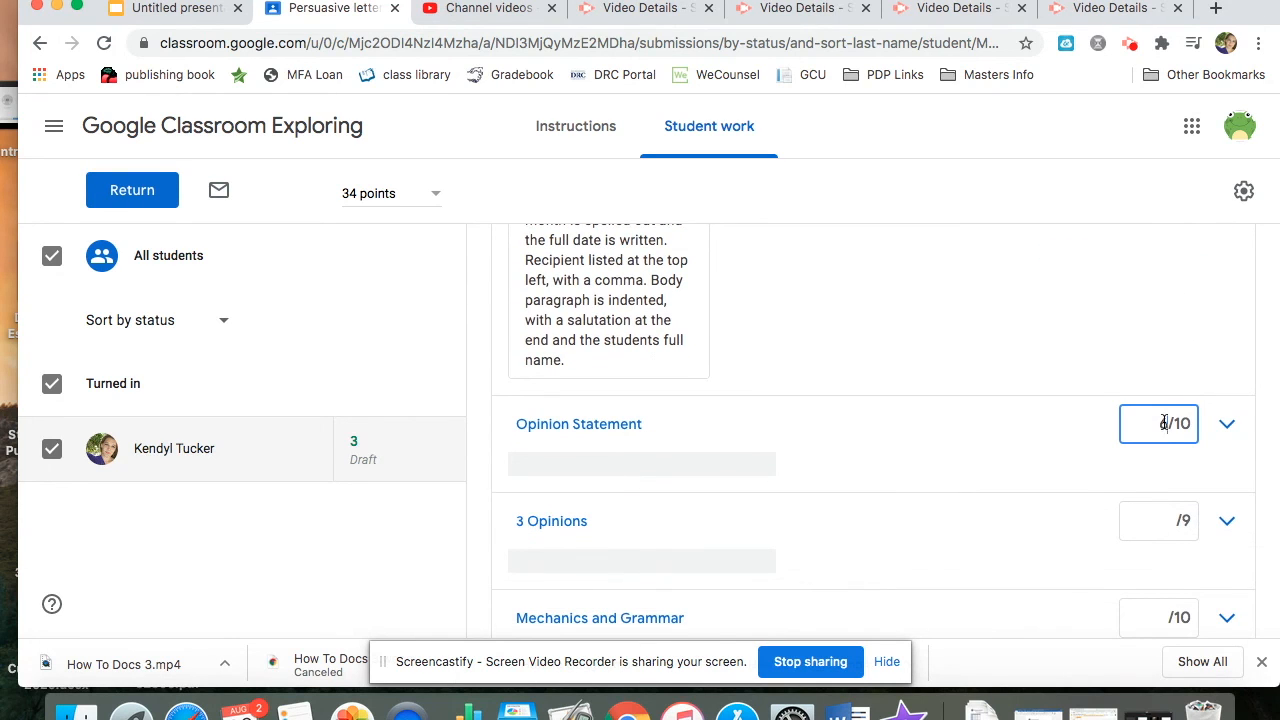
scroll(1105, 513, down, 2)
click(1173, 405)
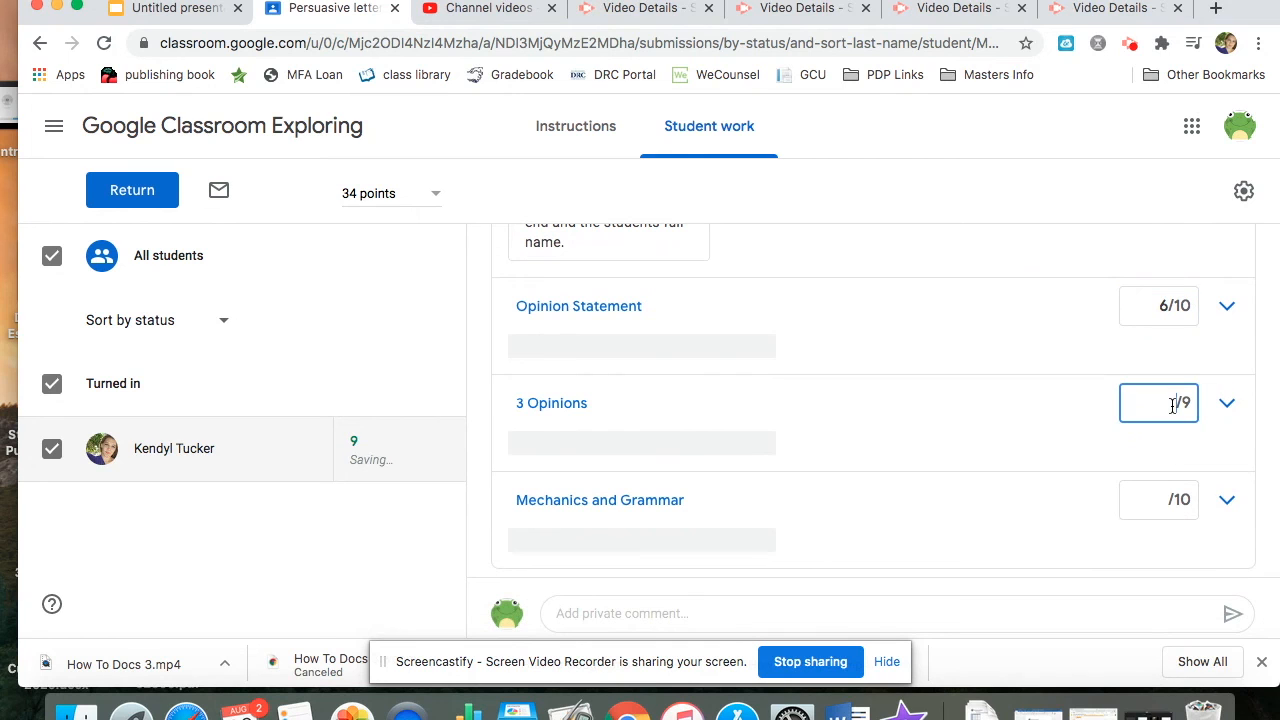
scroll(1152, 467, up, 5)
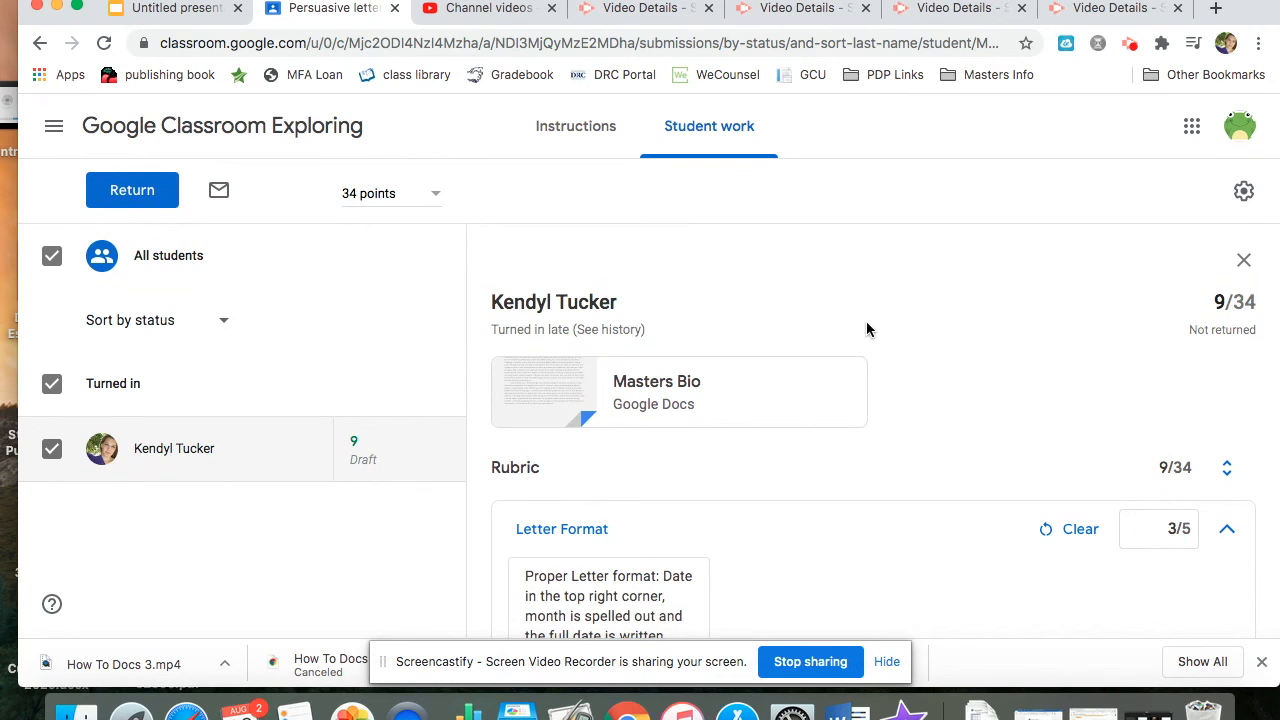
click(1128, 50)
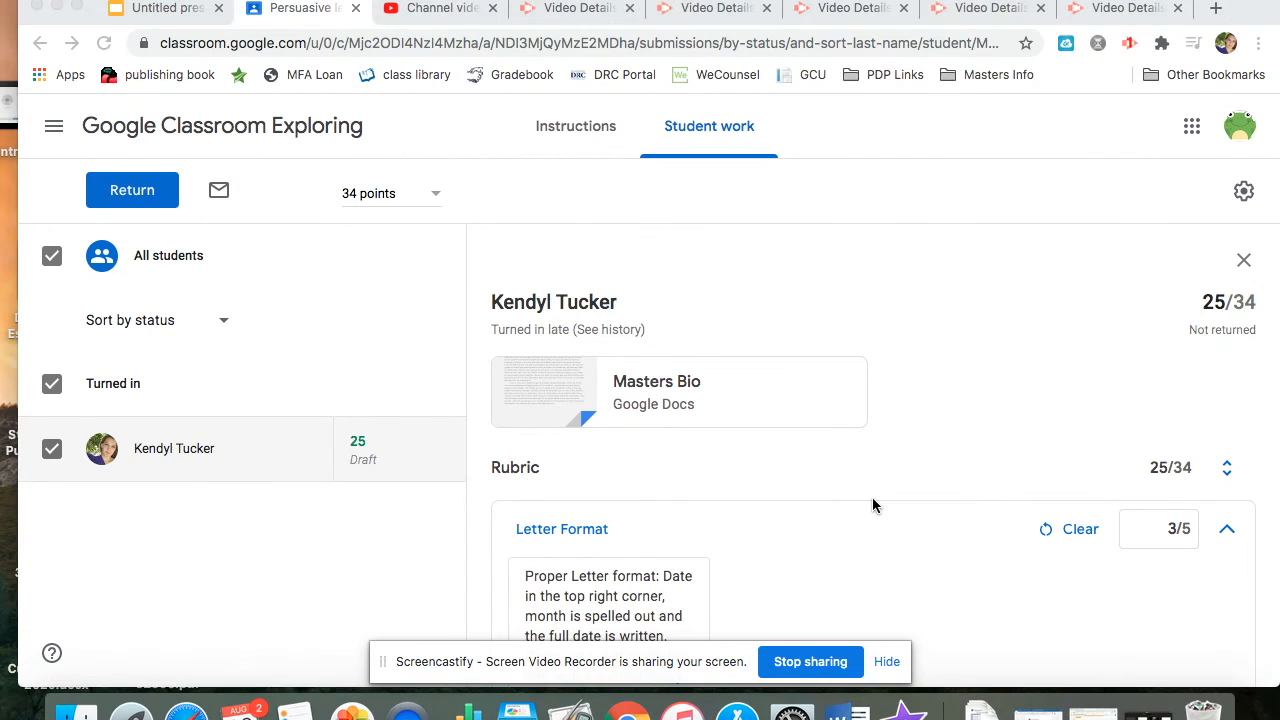
Step: Review the rubric scores and return the graded submission to the student with the private comment "Great work! Keep trying"
scroll(1051, 548, down, 5)
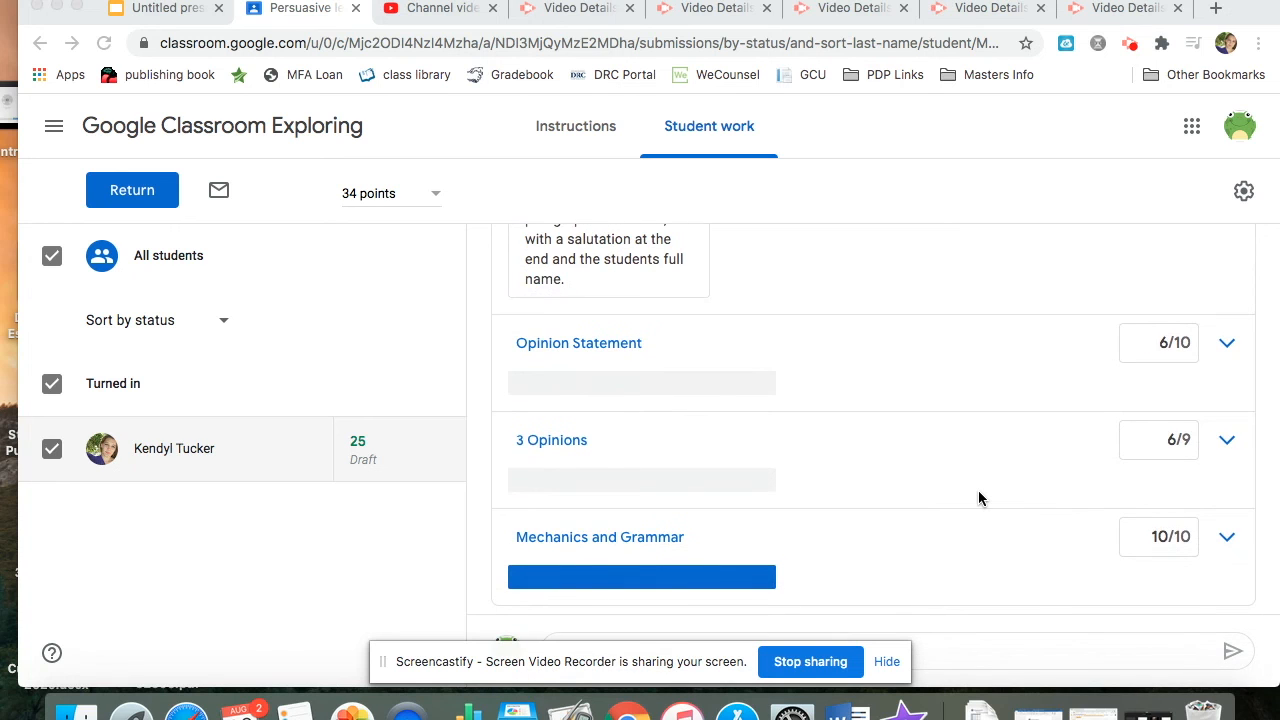
scroll(978, 498, up, 5)
scroll(978, 498, up, 2)
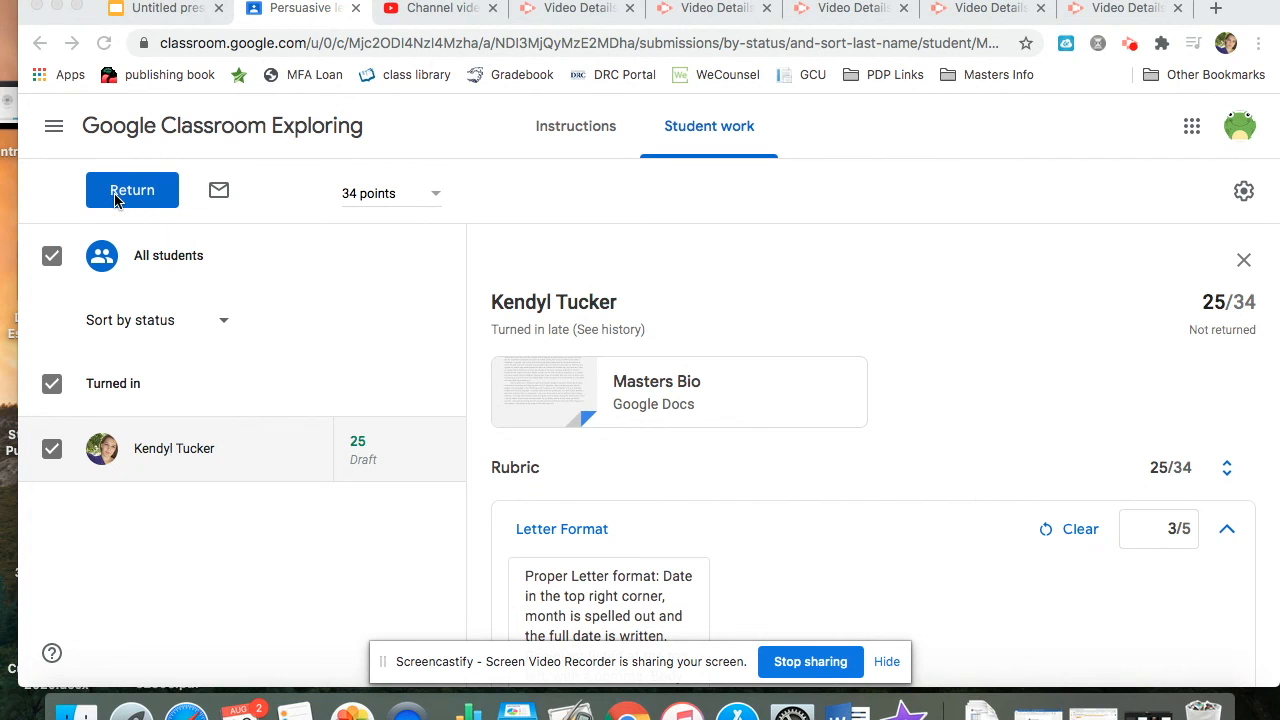
click(146, 196)
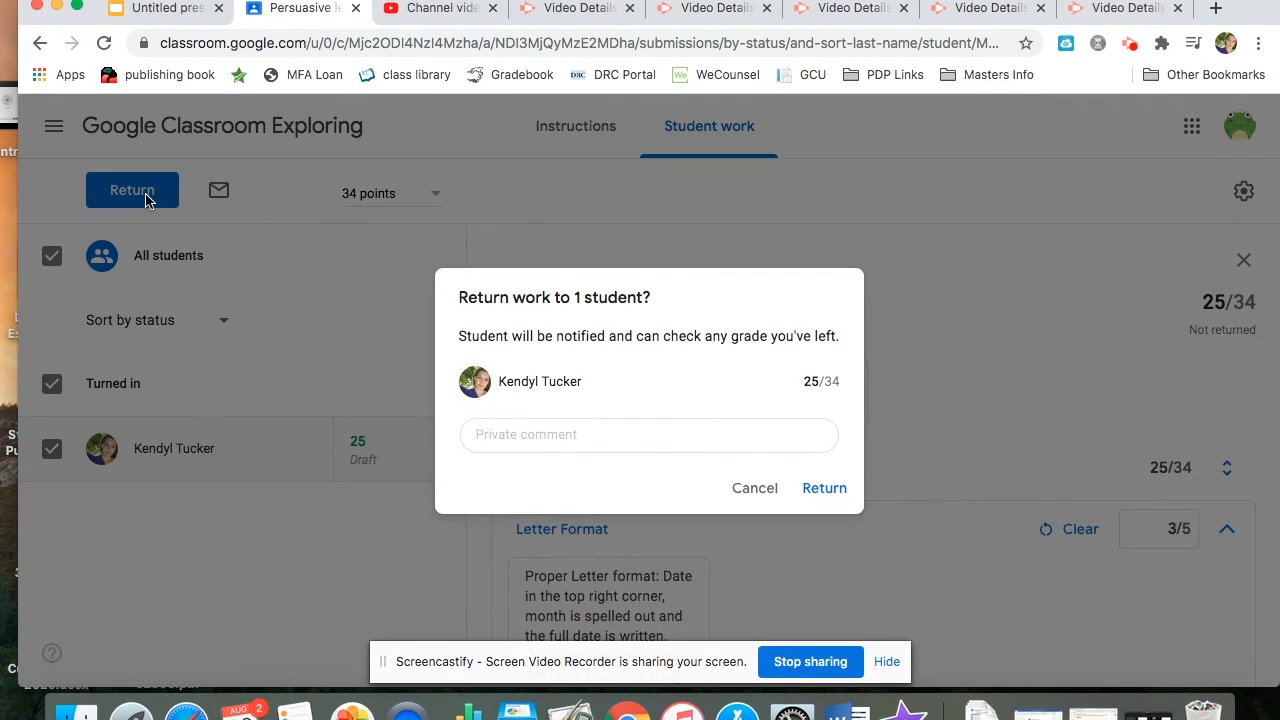
click(590, 434)
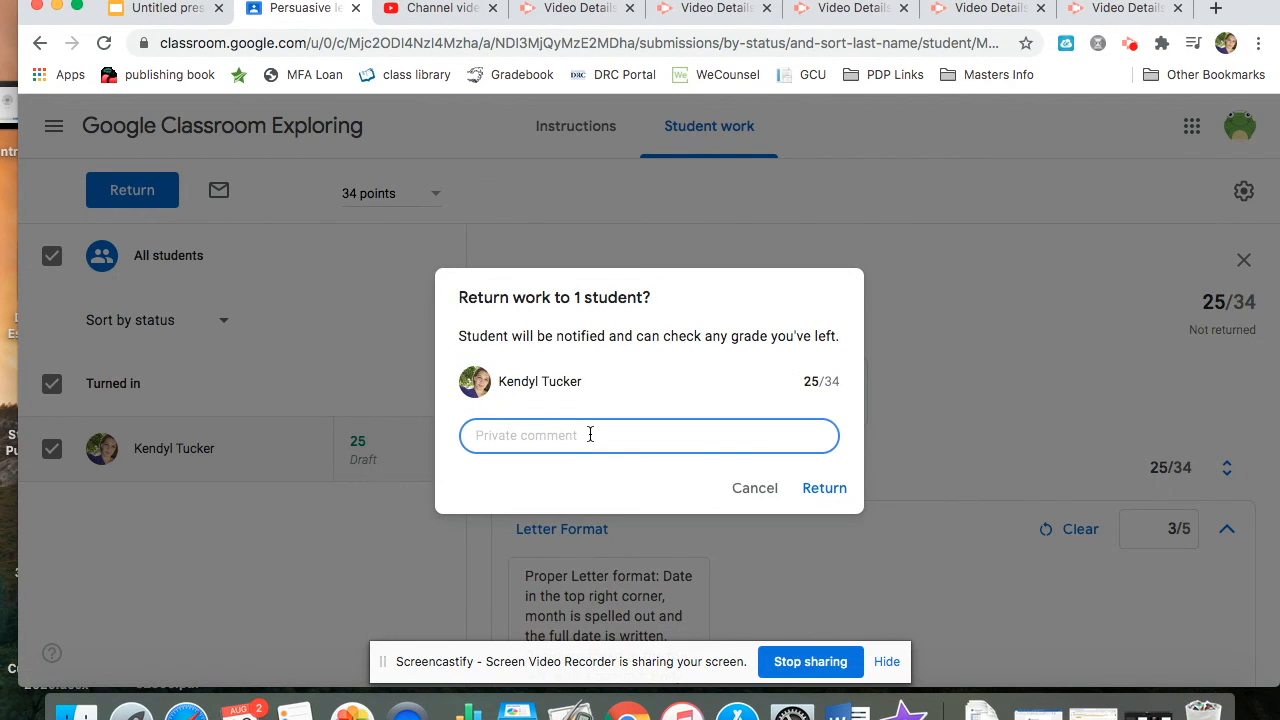
text(G)
click(807, 492)
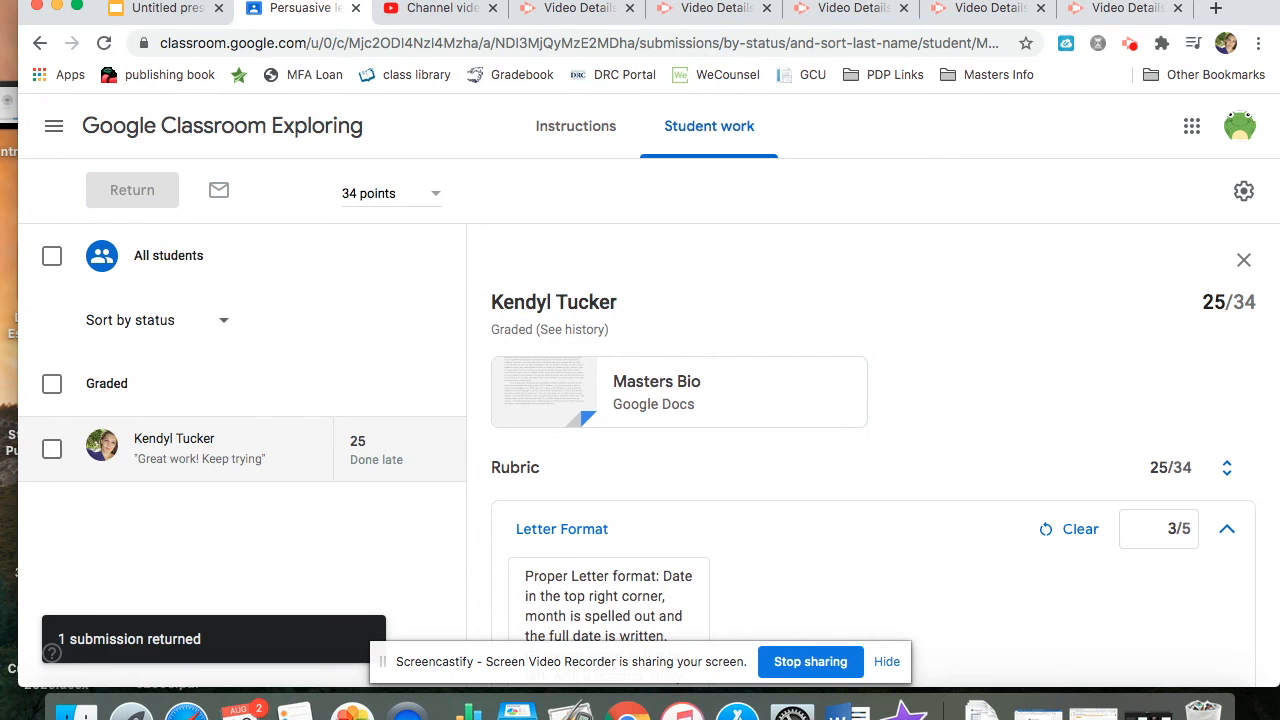
Step: Go back to the class stream and reopen the full classwork list
click(175, 130)
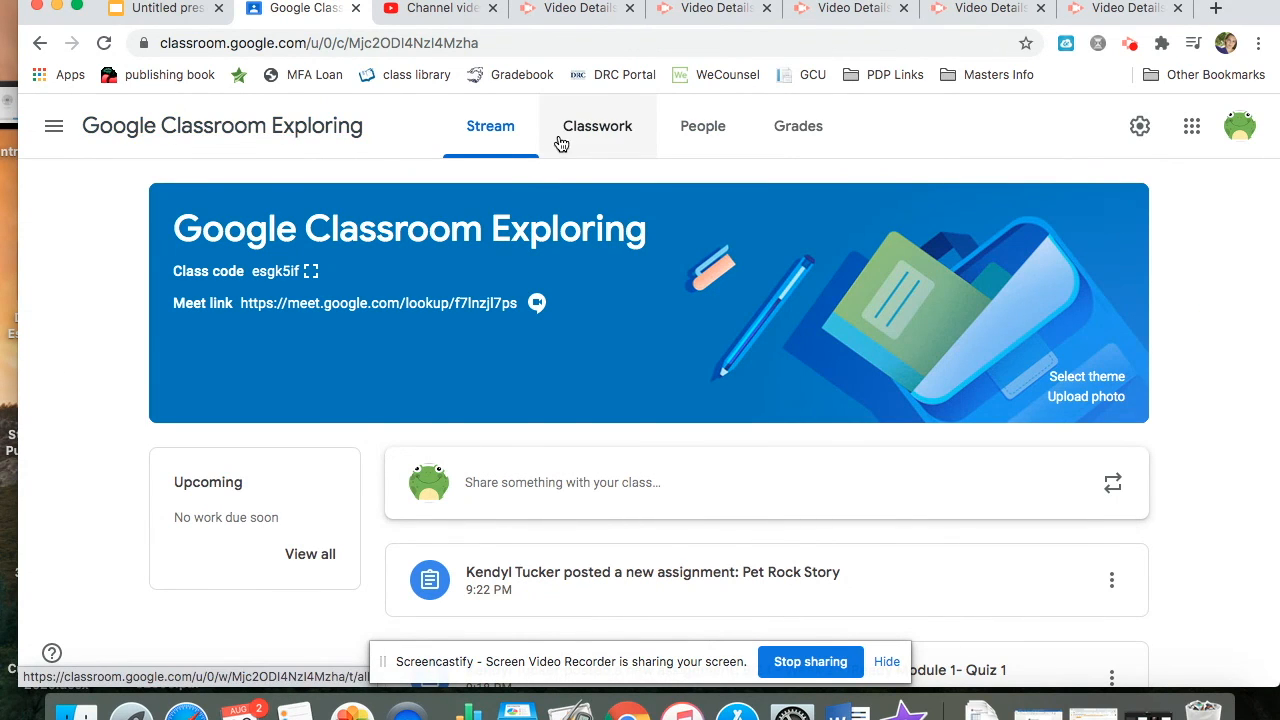
click(611, 130)
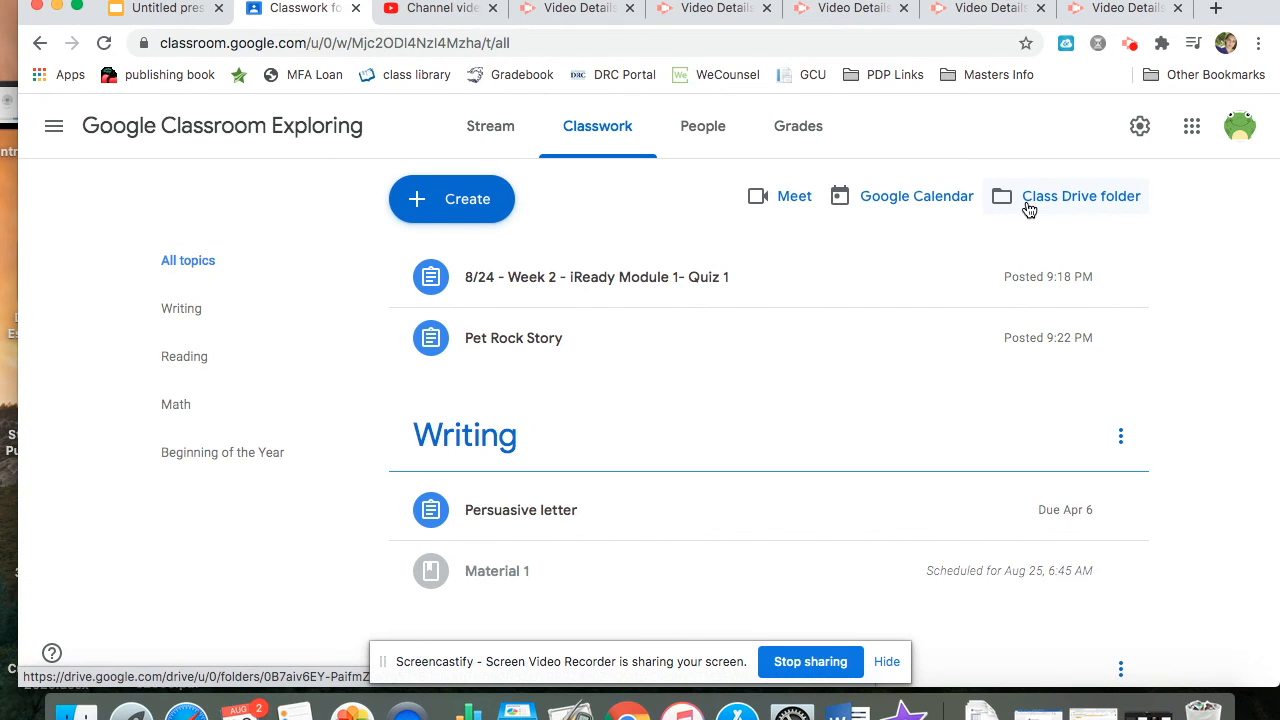
Step: Open the class roster and check the invitation forms for students and for teachers, cancelling both
click(692, 136)
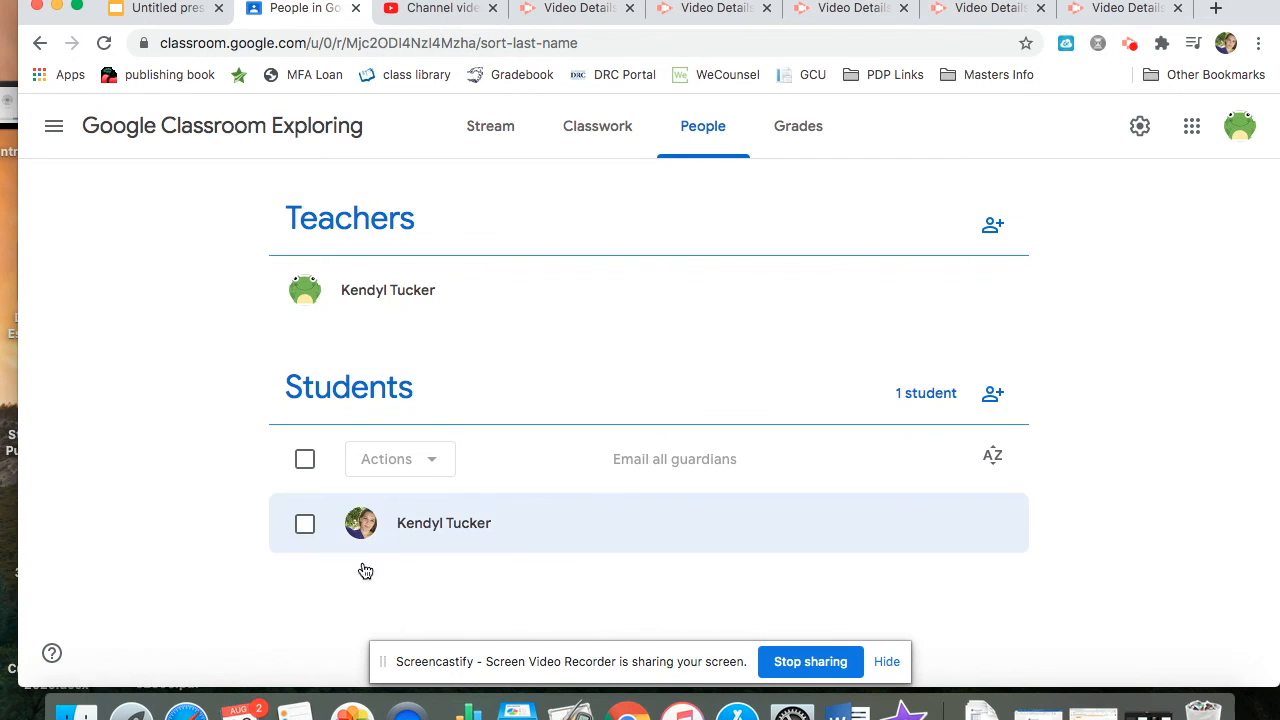
click(993, 397)
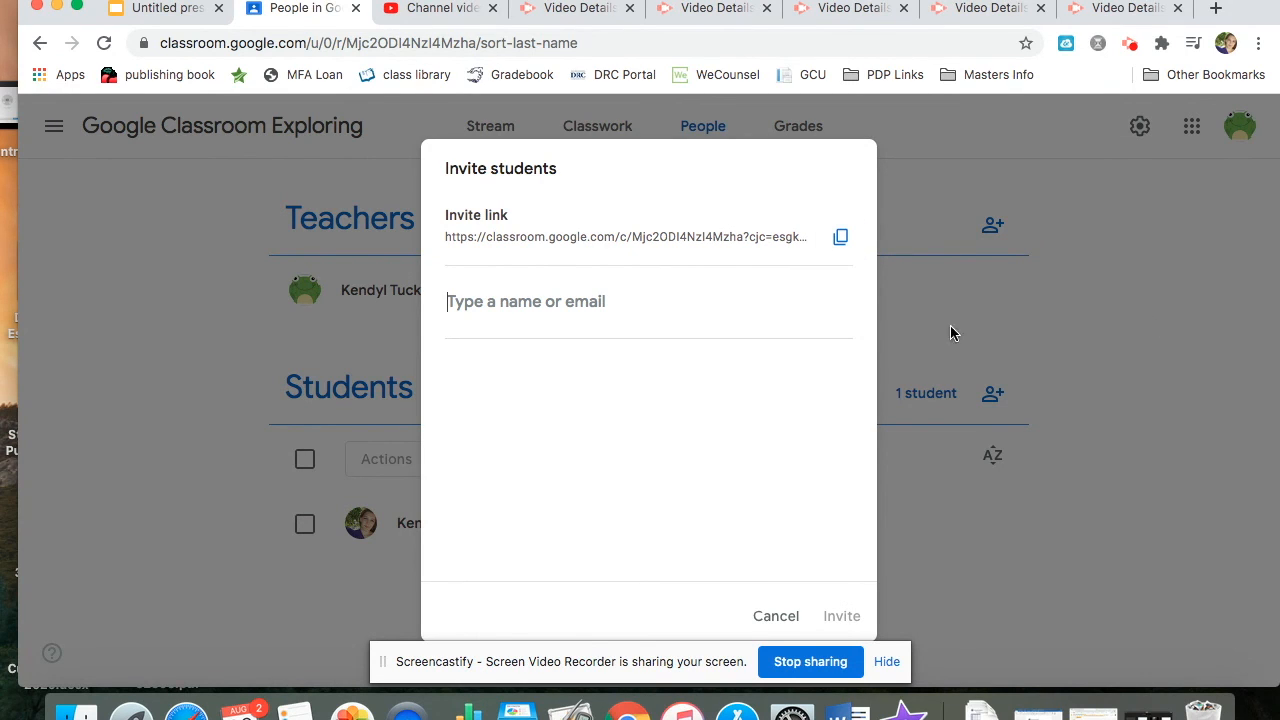
click(775, 615)
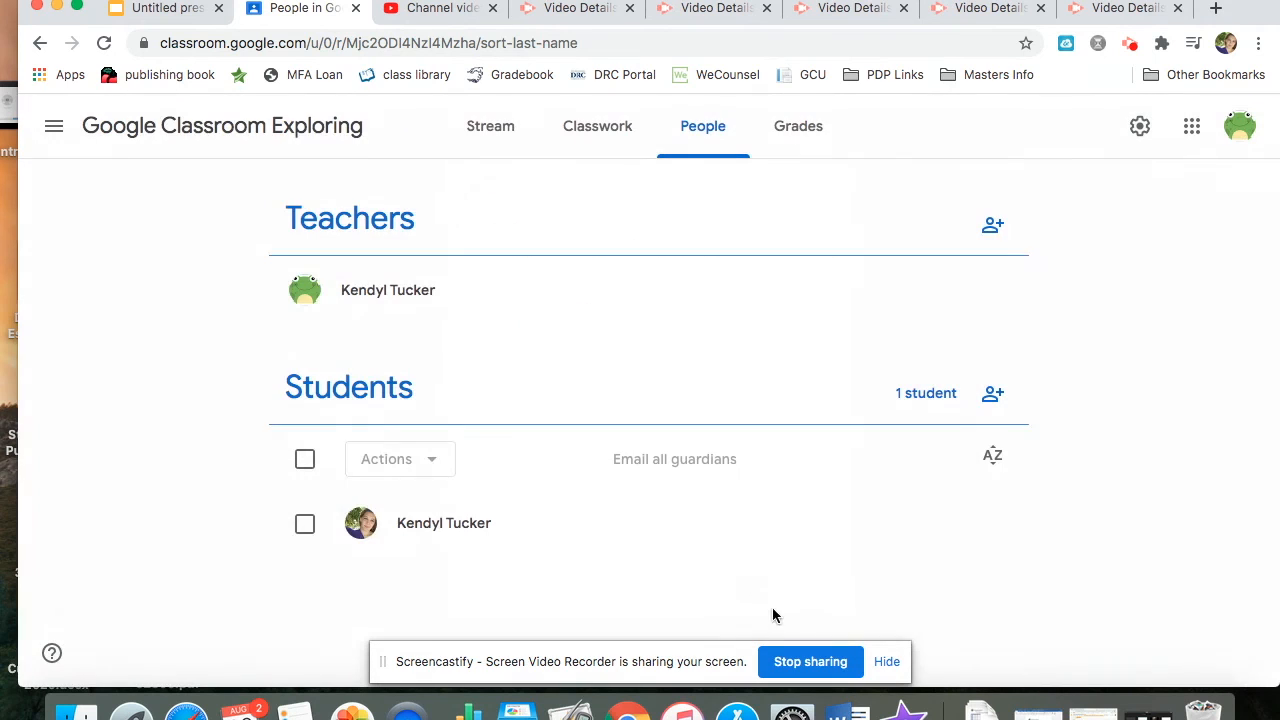
click(993, 229)
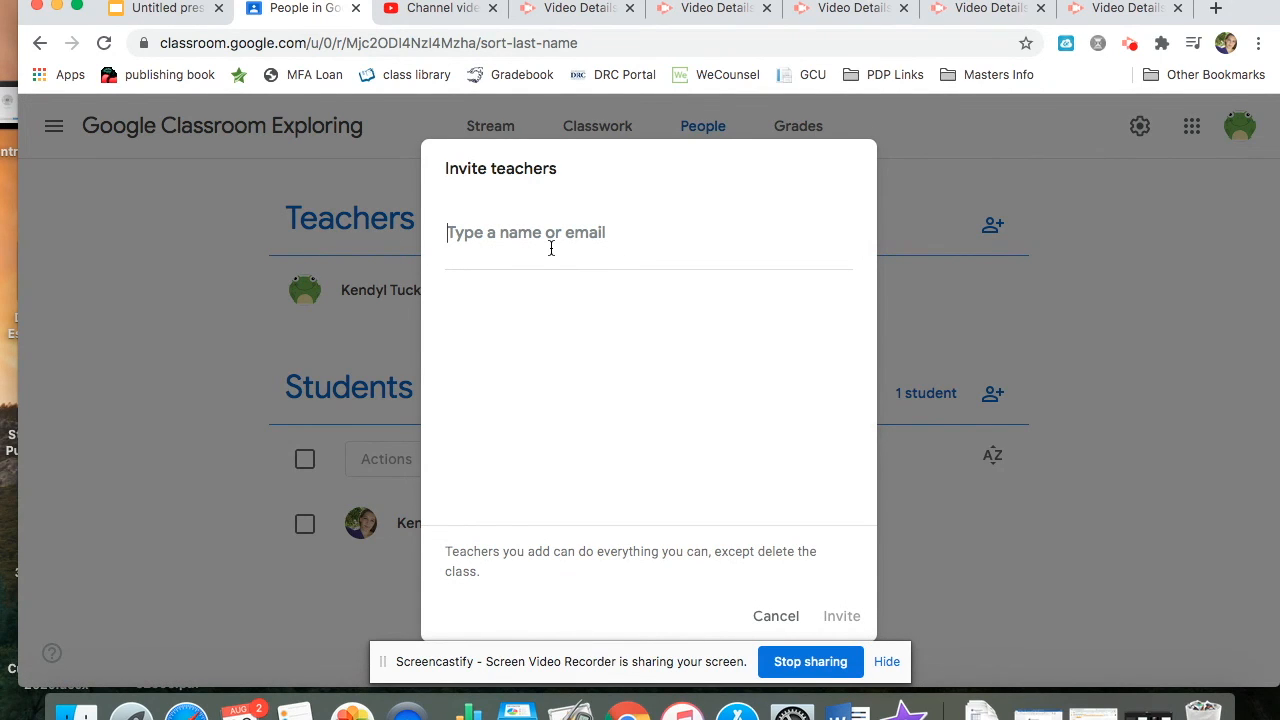
click(762, 617)
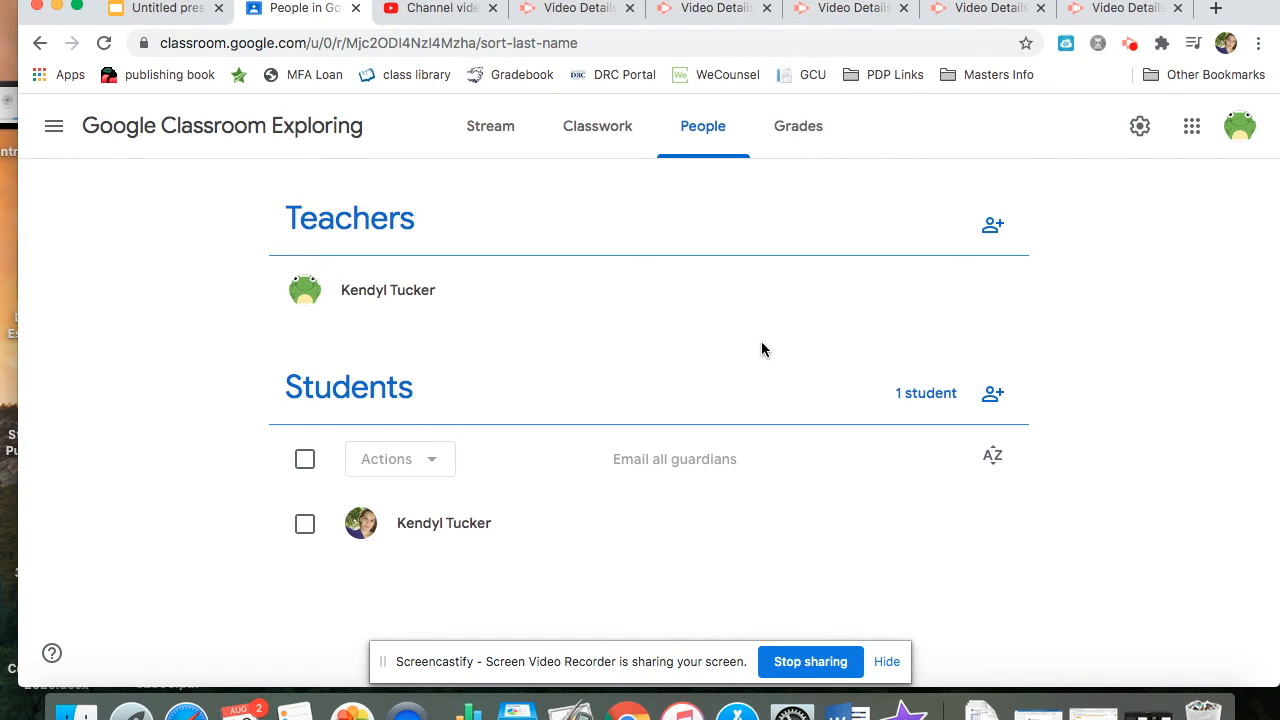
Step: Open the class gradebook and check the available actions for the Persuasive letter grade and the neighbouring ungraded assignment
click(800, 122)
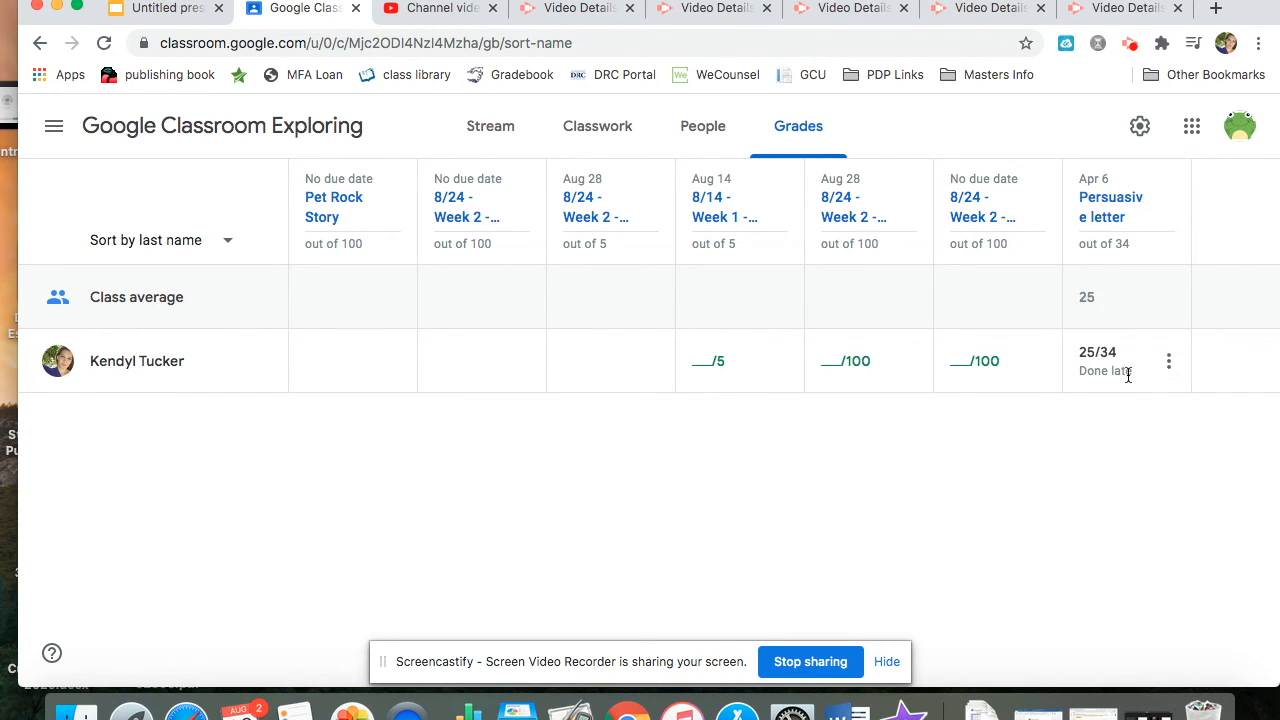
click(1170, 365)
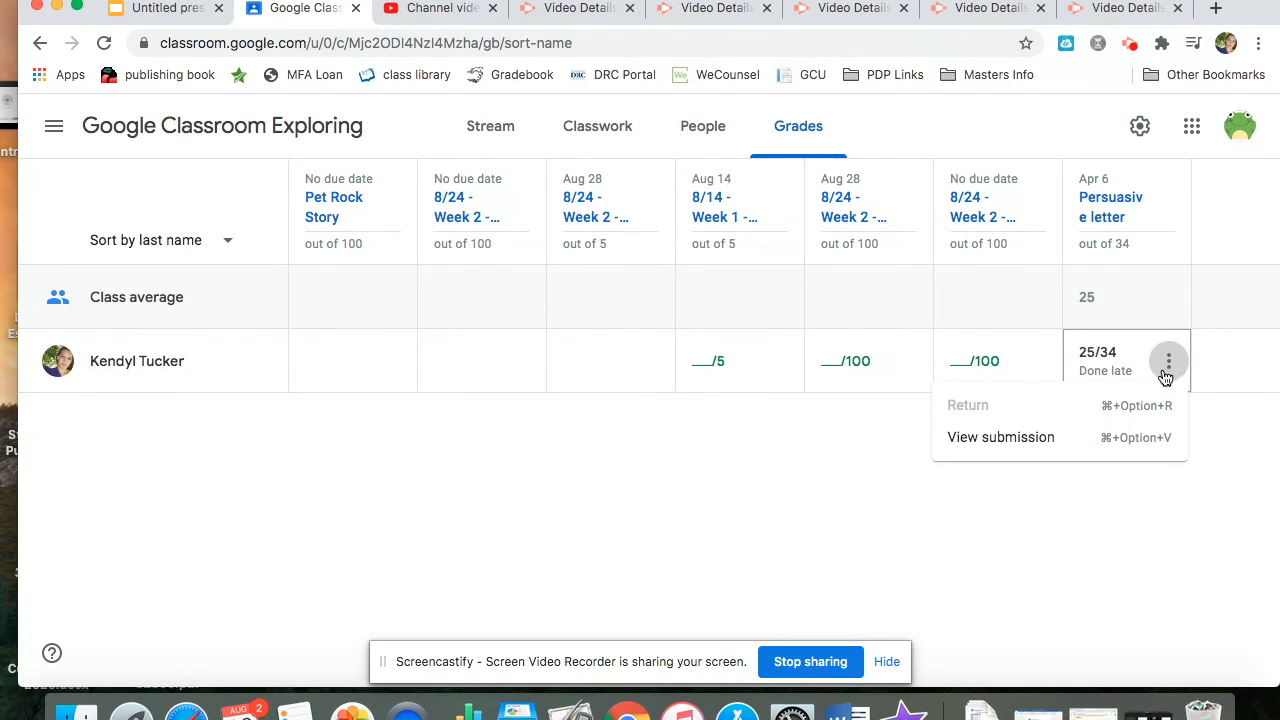
click(1021, 365)
click(1039, 362)
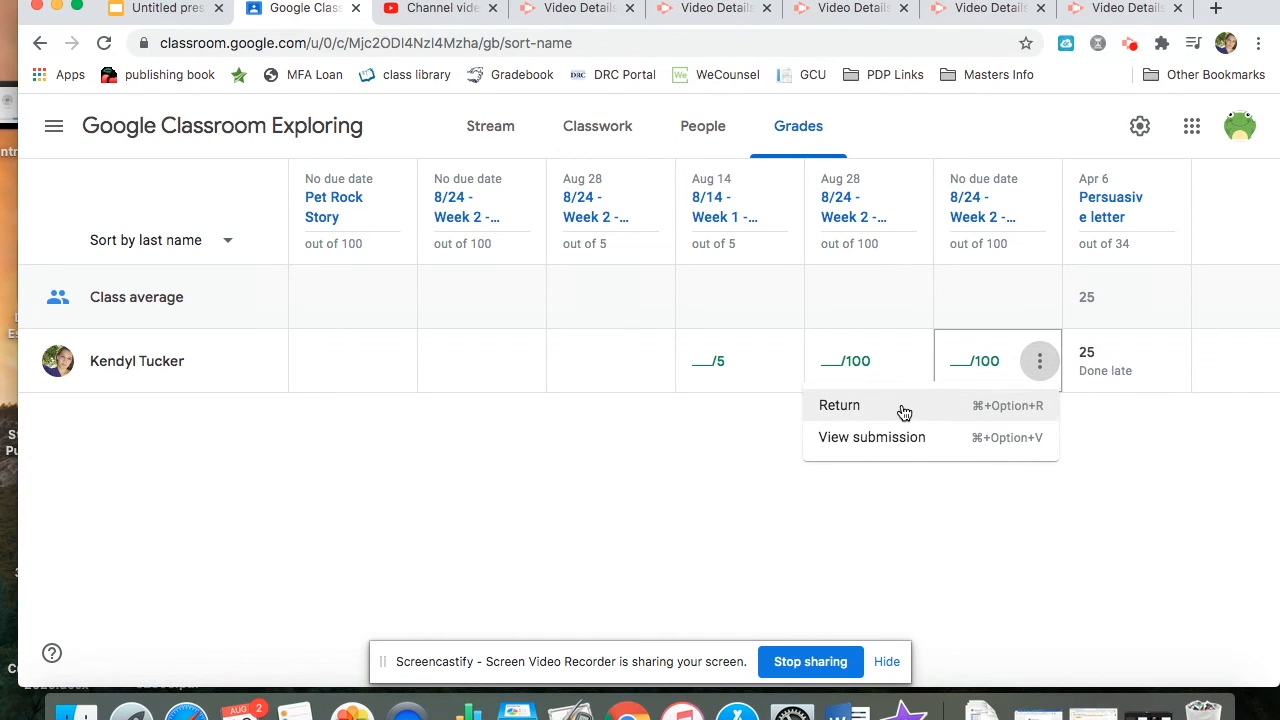
click(732, 452)
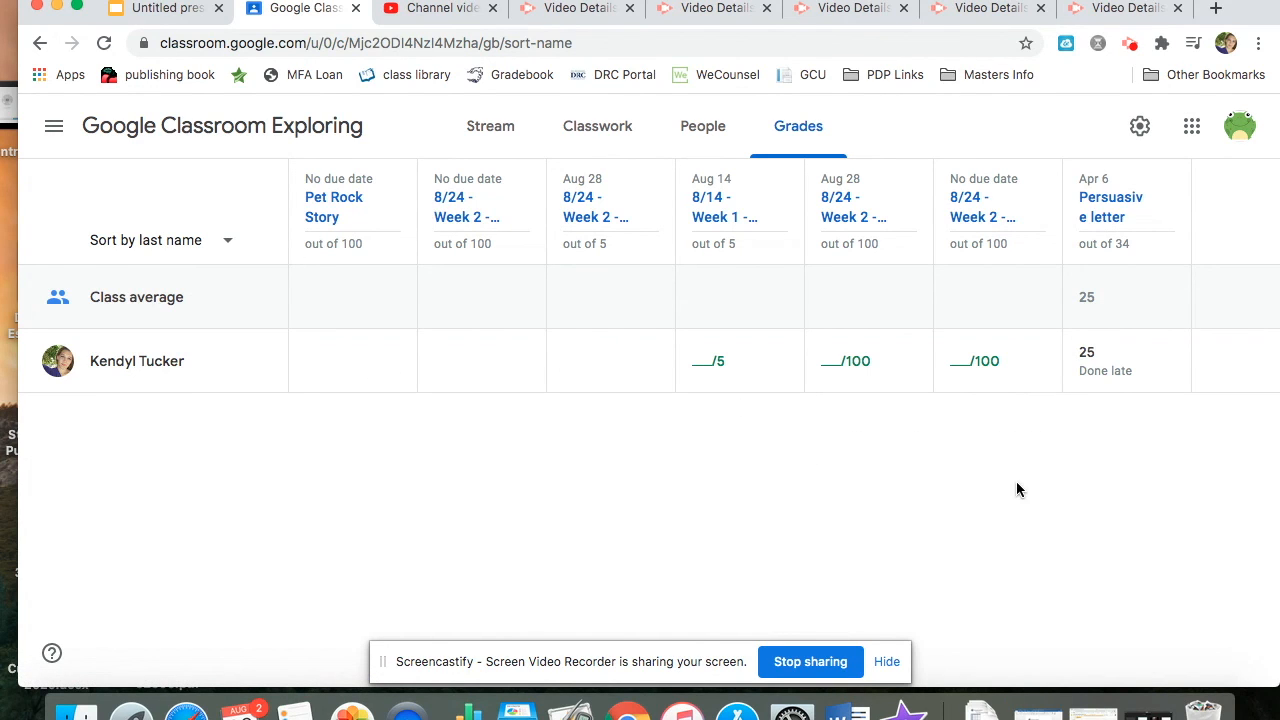
click(1130, 45)
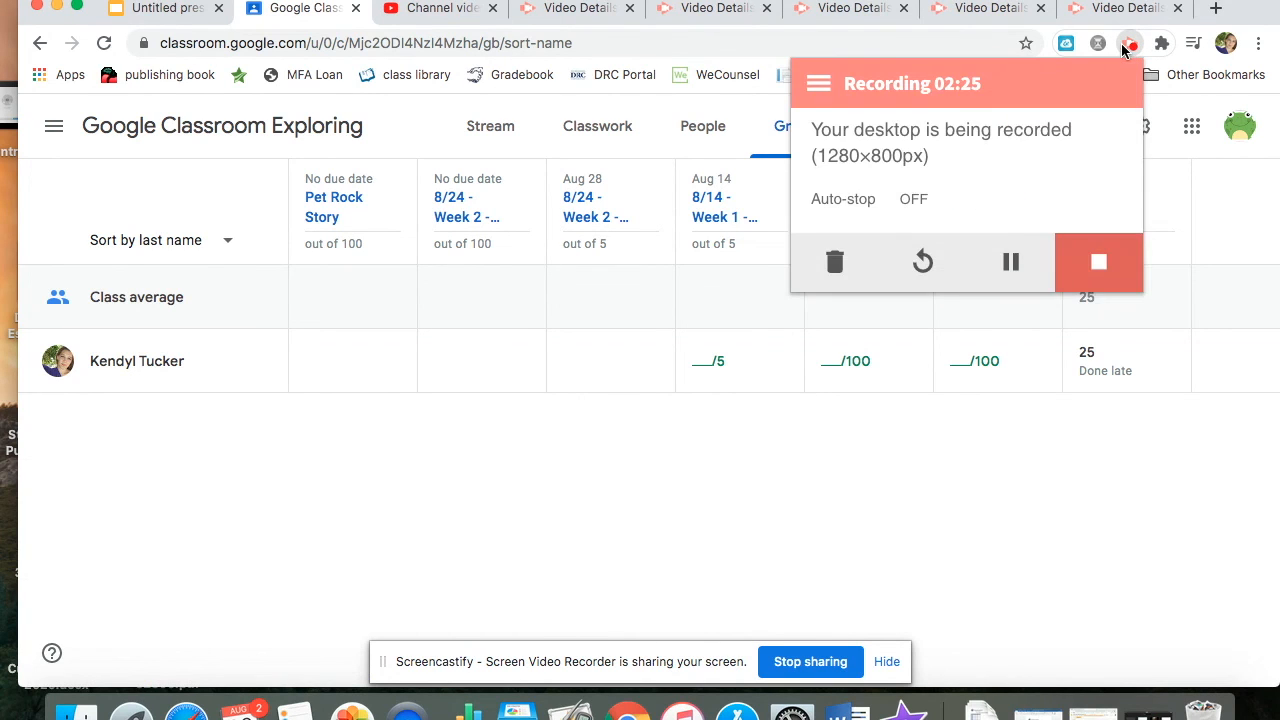